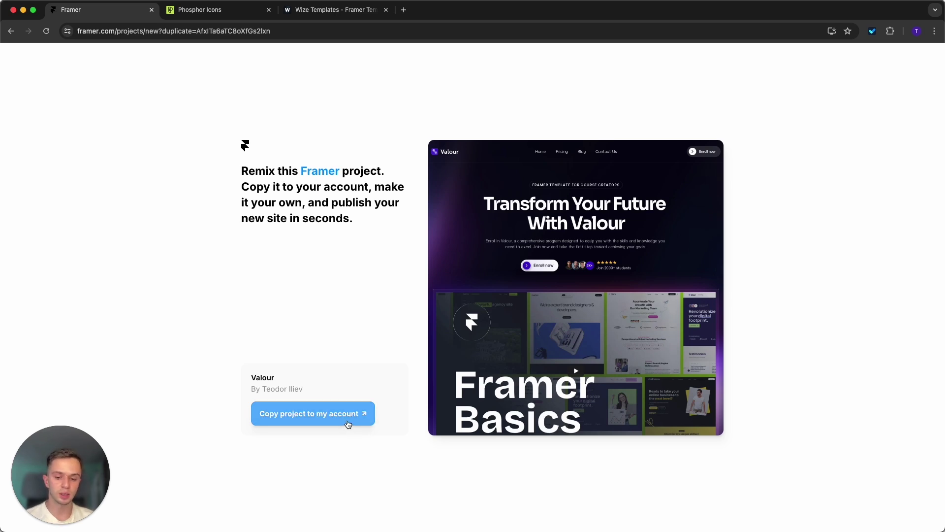
- Copy the Valour project to the account
click(348, 424)
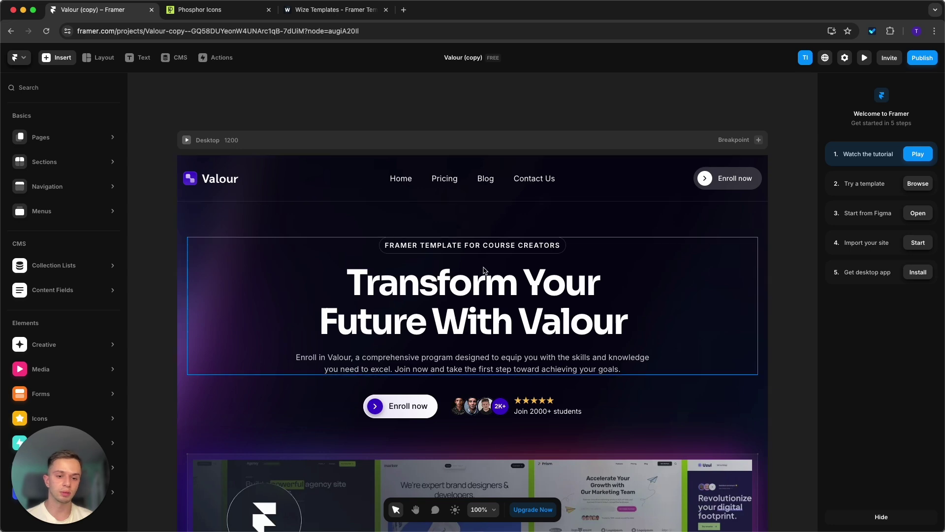
scroll(443, 345, right, 3)
scroll(544, 238, left, 4)
key(v)
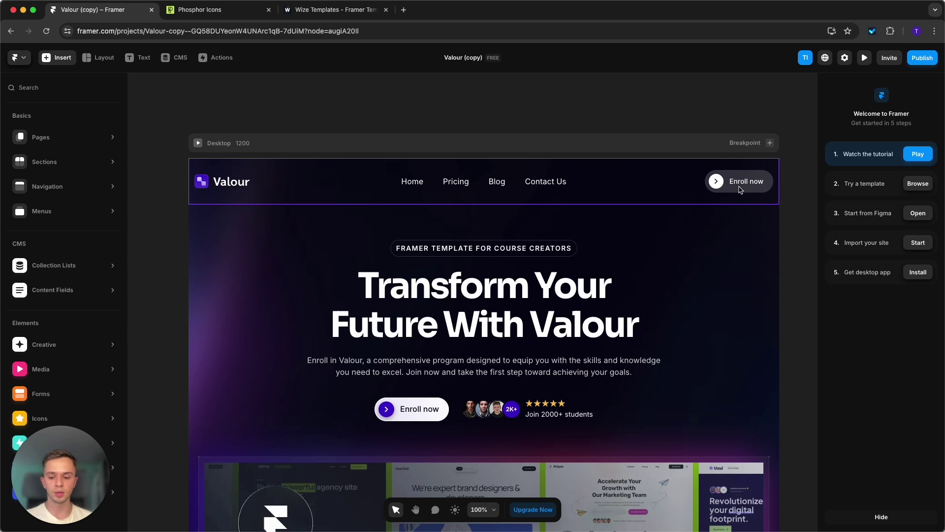
- Open the navigation component and replace the desktop logo's fill image with the Outlier file 2023-03-25__1_-removebg-preview.png
double_click(551, 195)
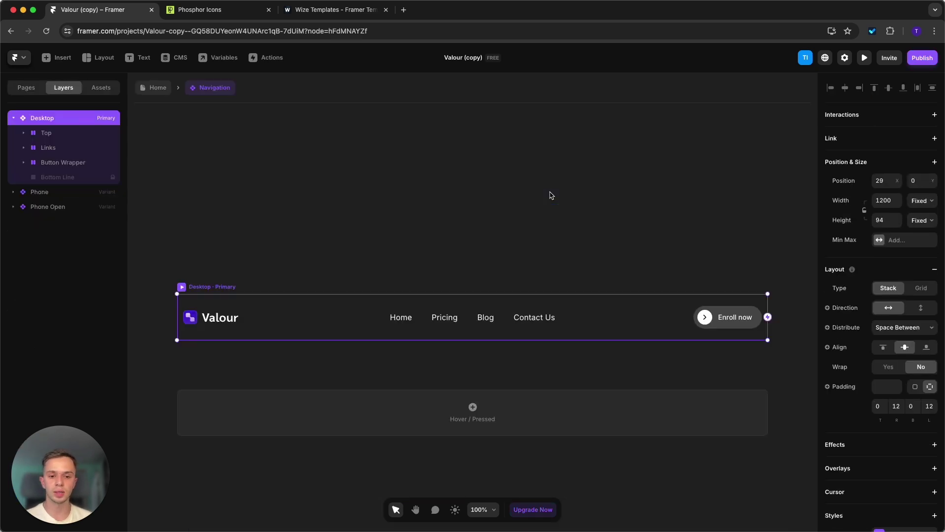
click(199, 316)
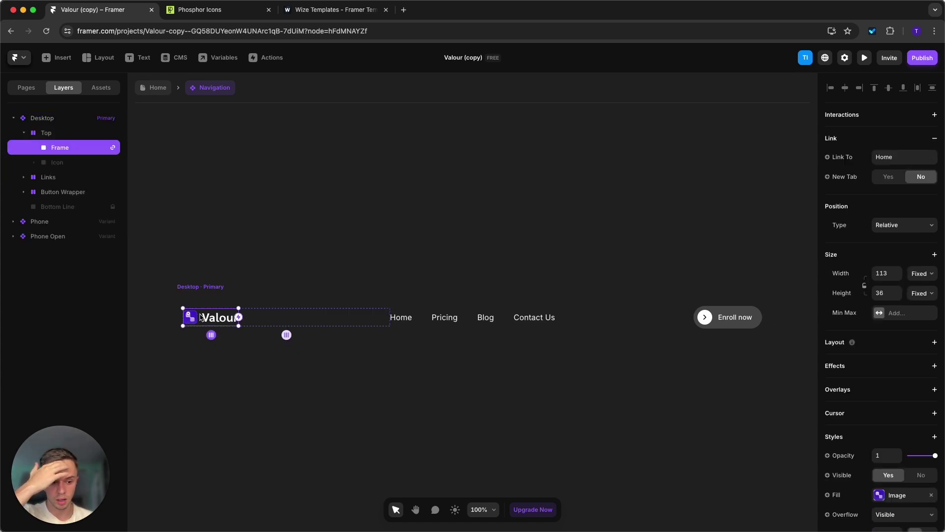
click(251, 290)
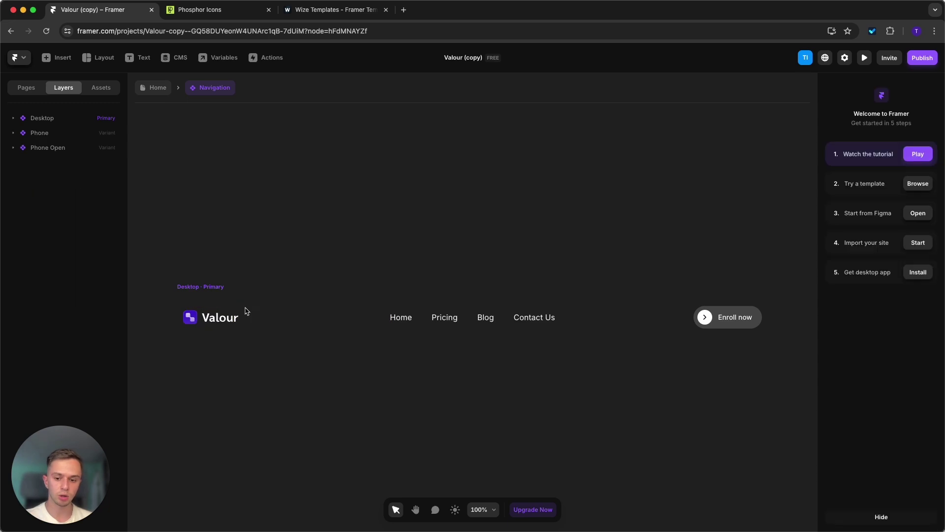
click(237, 314)
scroll(865, 161, down, 5)
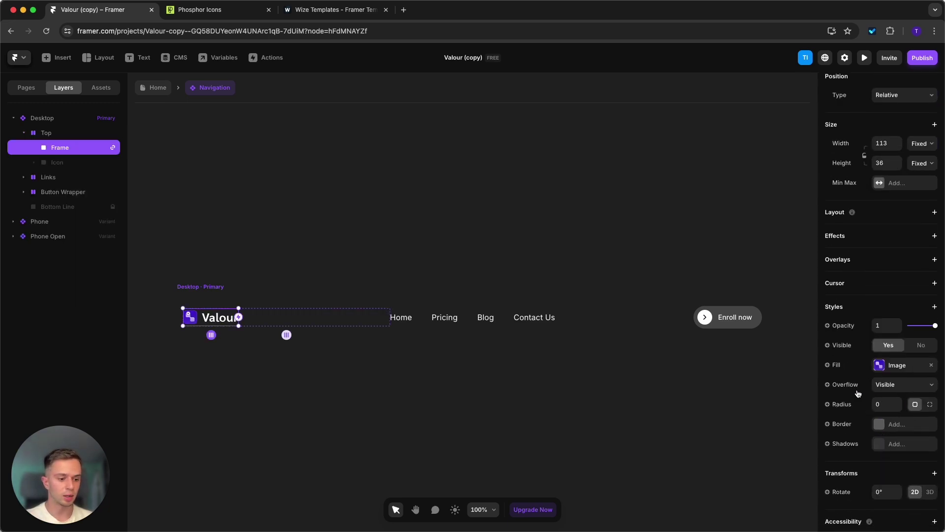
click(895, 367)
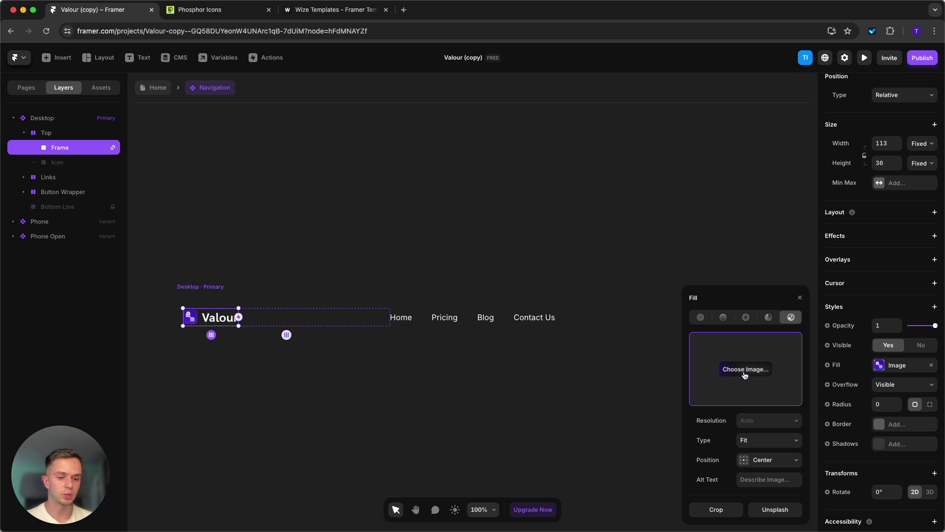
click(745, 369)
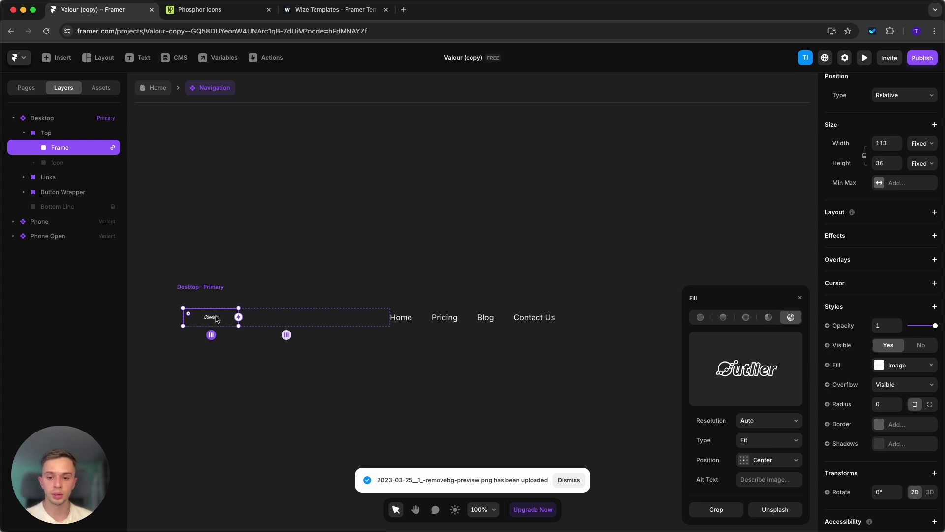
click(236, 353)
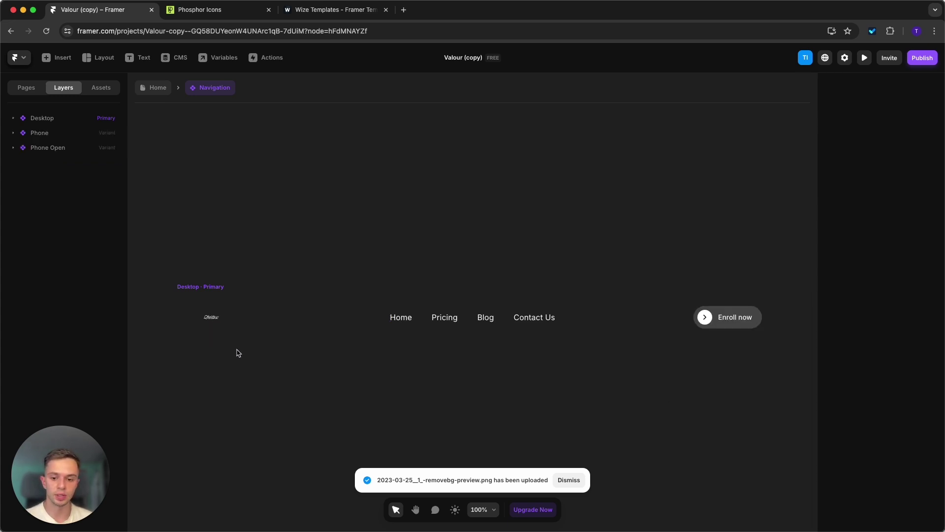
- Set the image type of the desktop navigation logo's fill to Fill
click(212, 322)
click(893, 367)
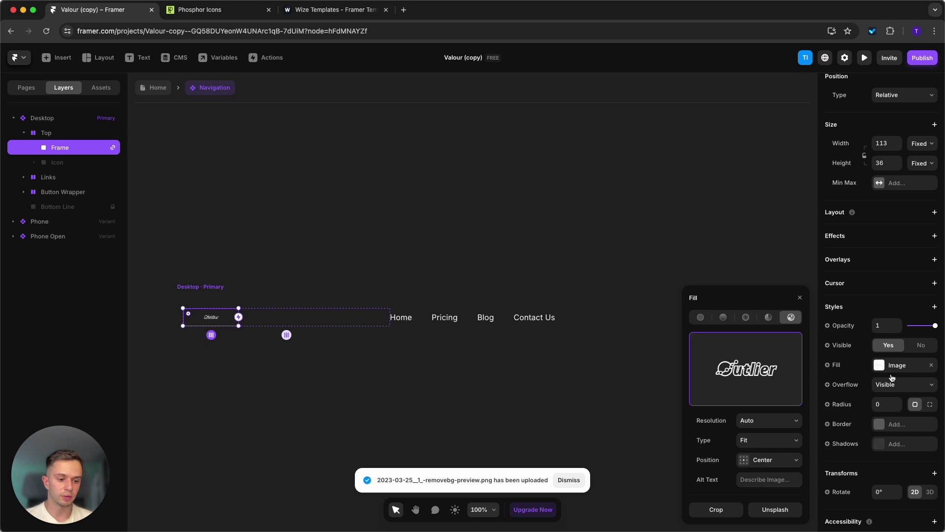
click(794, 439)
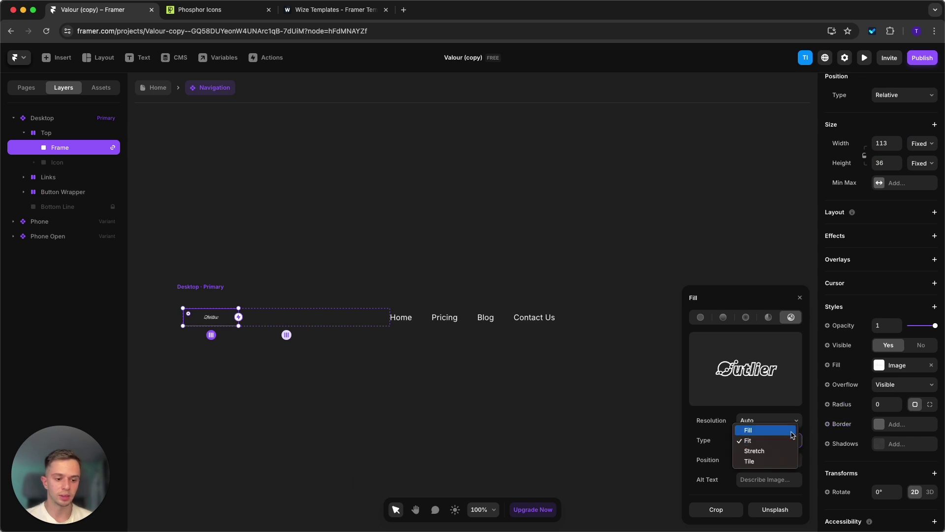
click(792, 433)
scroll(184, 325, up, 3)
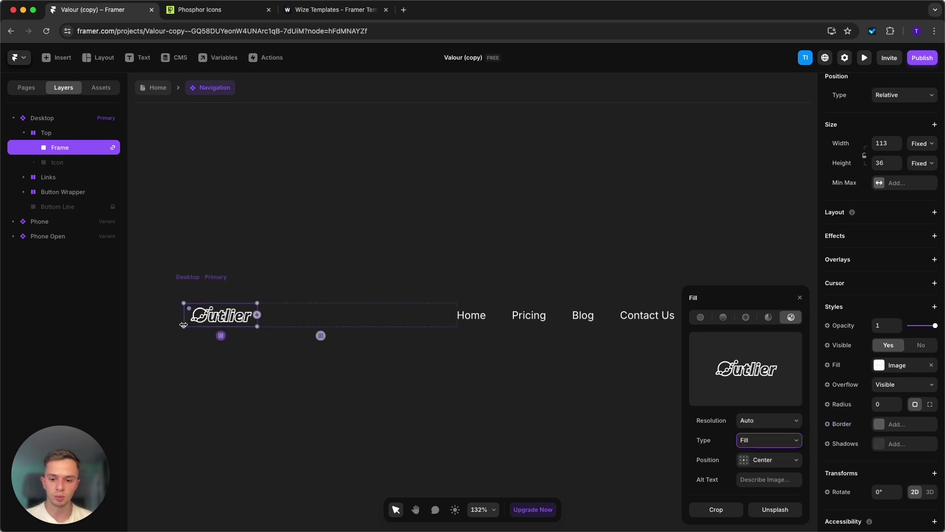
- Resize the logo frame in the desktop navigation to about 112 wide and 32 high
scroll(184, 325, up, 5)
mouse_move(338, 317)
mouse_down()
mouse_move(327, 317)
mouse_move(341, 316)
mouse_up()
scroll(253, 322, down, 4)
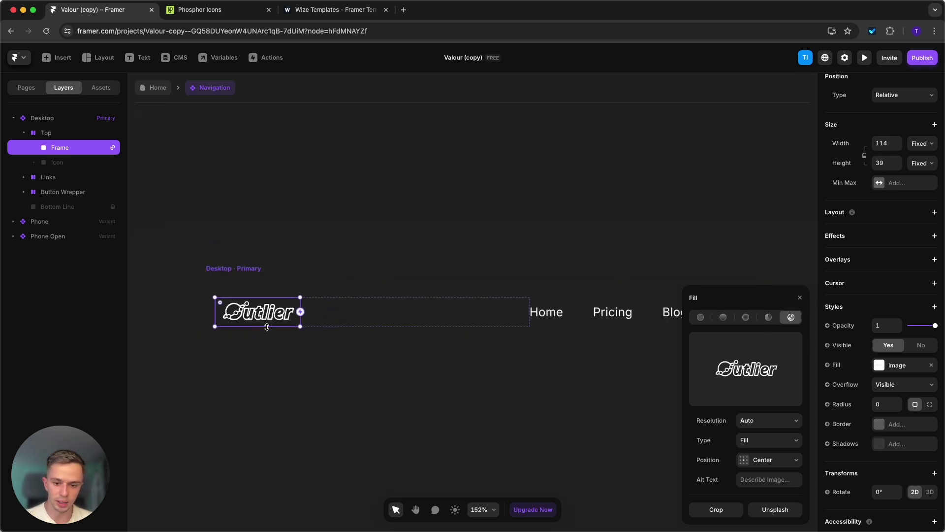
drag(267, 327, 298, 319)
- Try to set the image type of the logo's fill to Fit
click(761, 440)
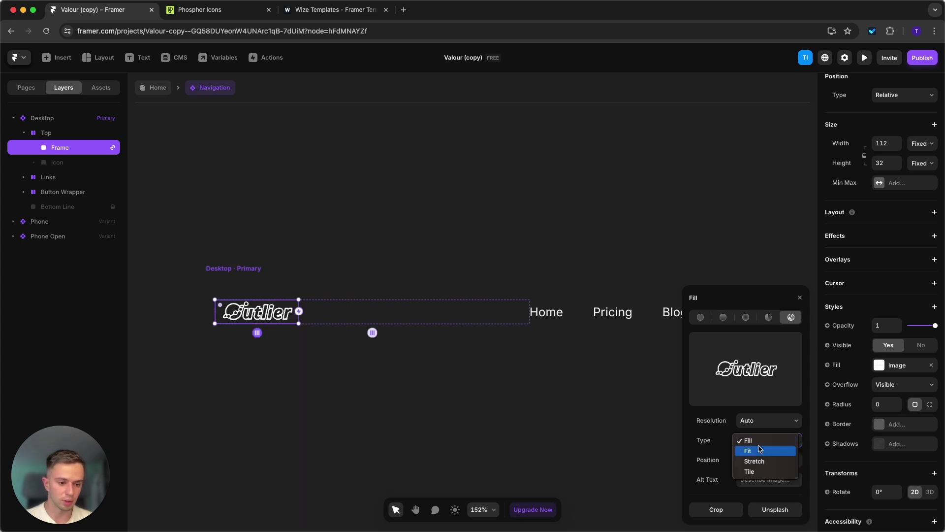
click(760, 450)
click(296, 181)
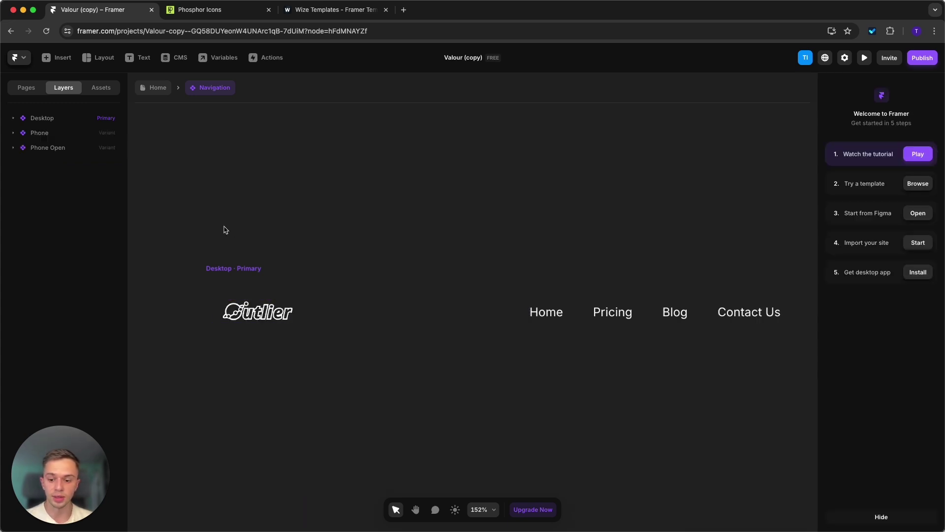
scroll(225, 230, down, 5)
click(244, 274)
click(892, 365)
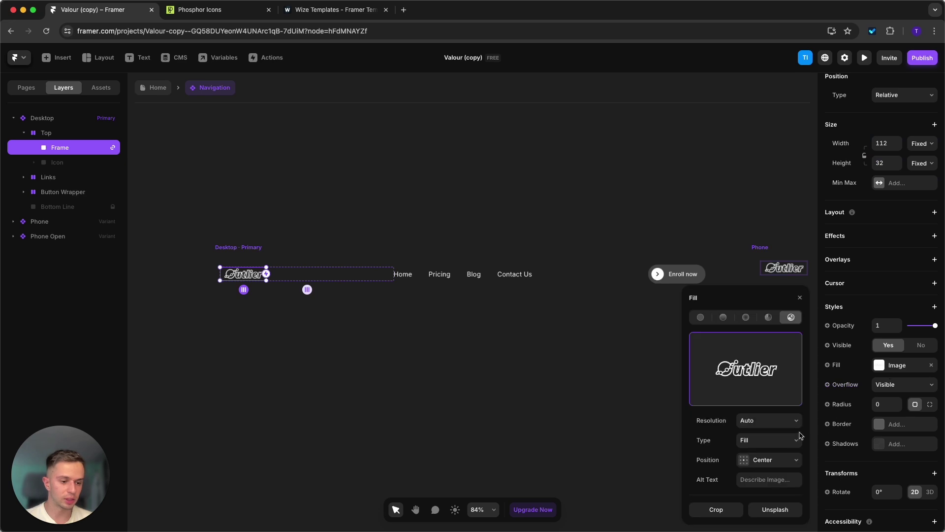
click(785, 441)
click(785, 455)
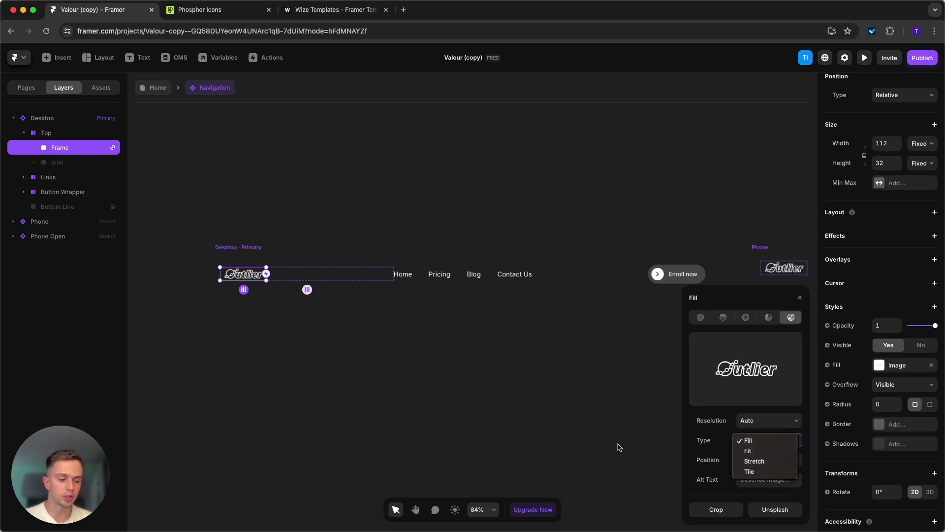
click(329, 400)
- Duplicate the Home link in the desktop navigation and change the copy's text to "Change the text"
scroll(262, 314, down, 2)
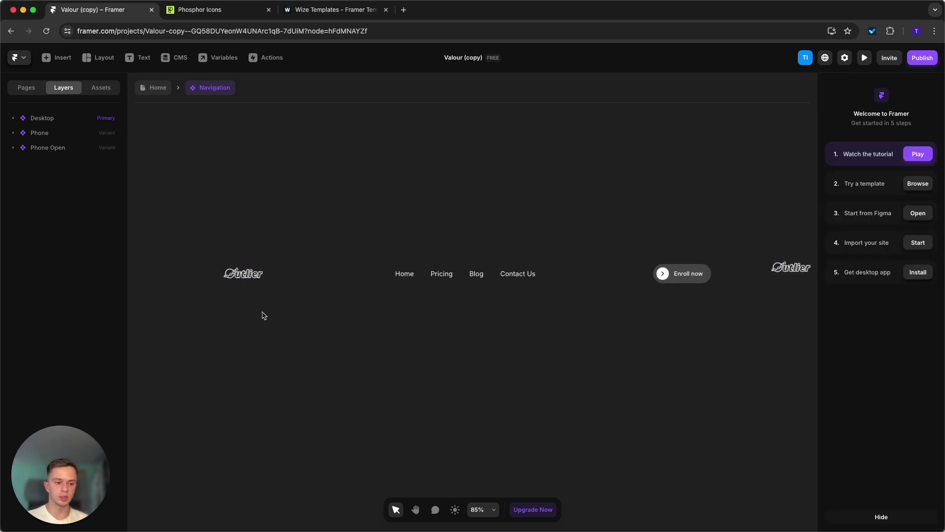
scroll(454, 204, right, 5)
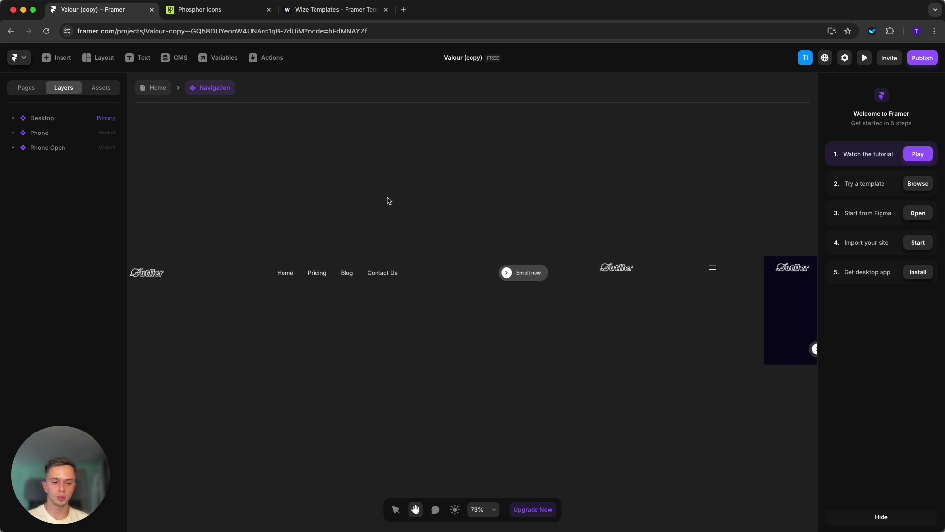
key(space)
drag(382, 391, 604, 408)
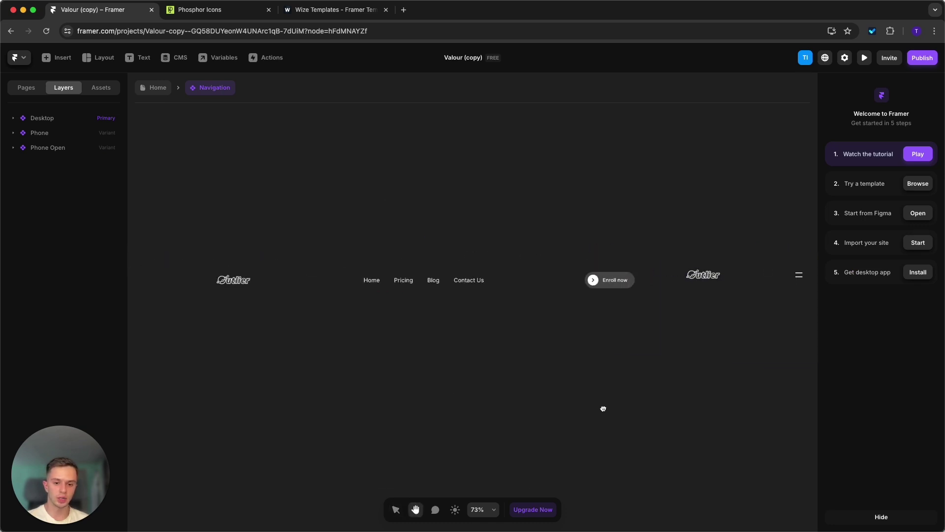
scroll(436, 301, up, 2)
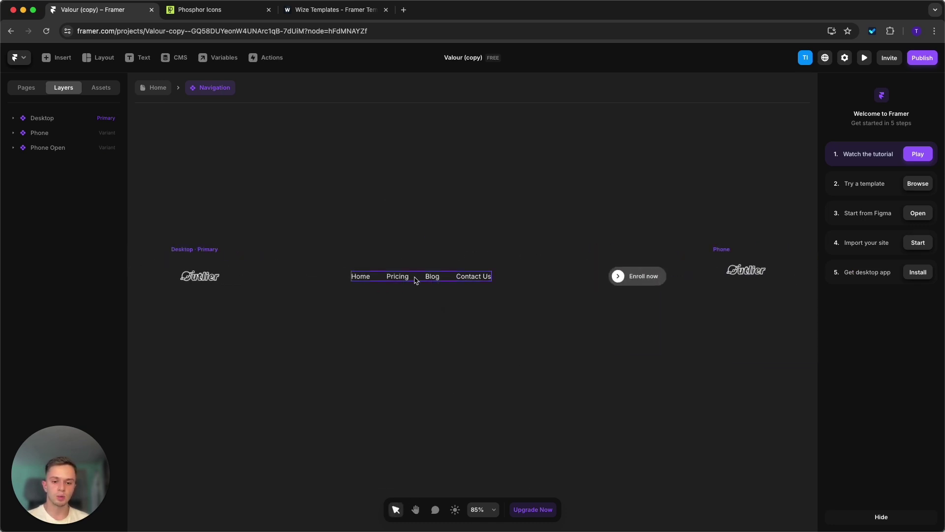
click(361, 276)
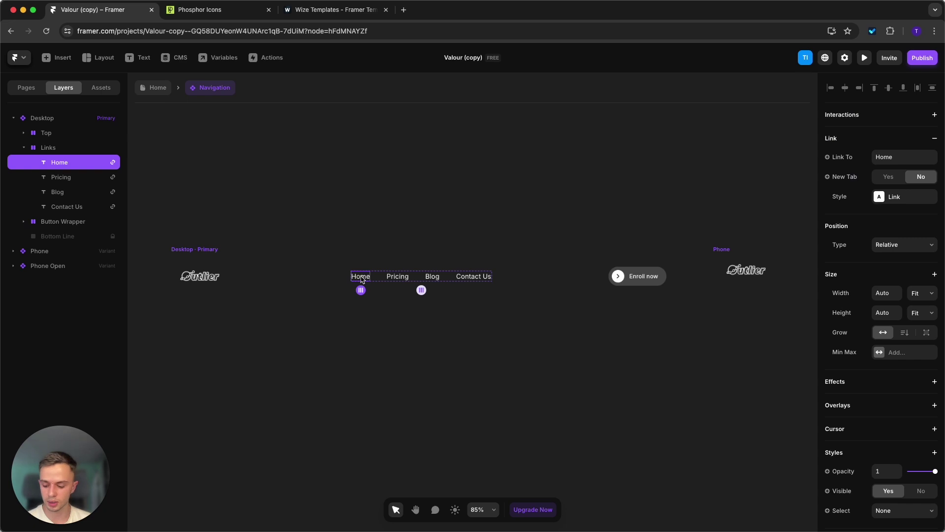
key(super+d)
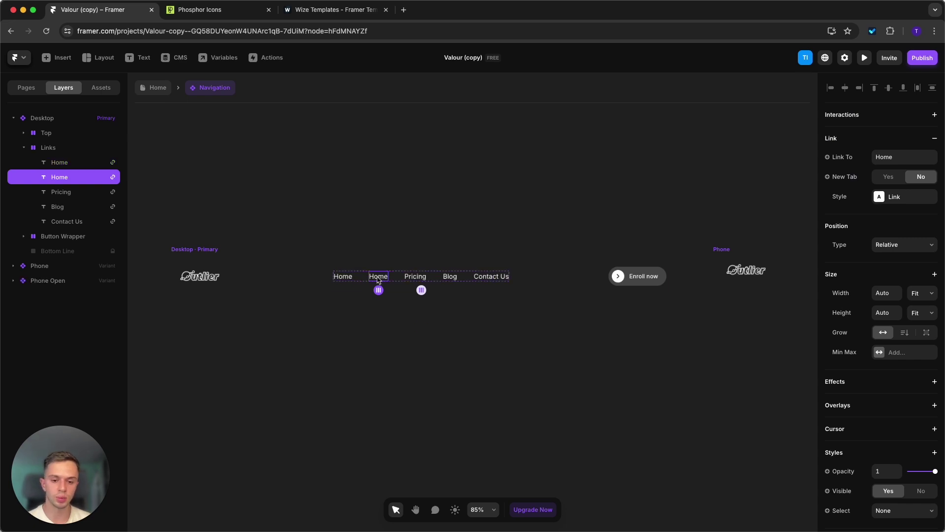
key(Return)
text(Chan)
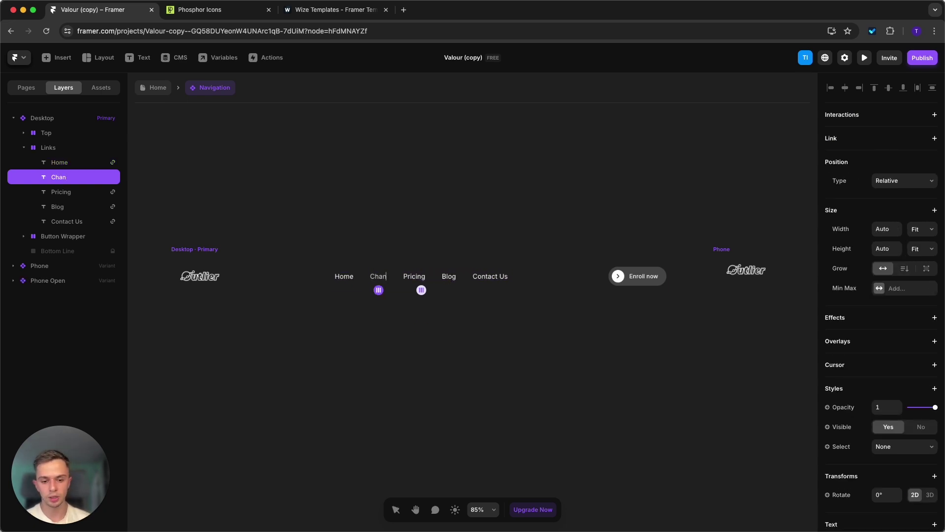
text(ge the text)
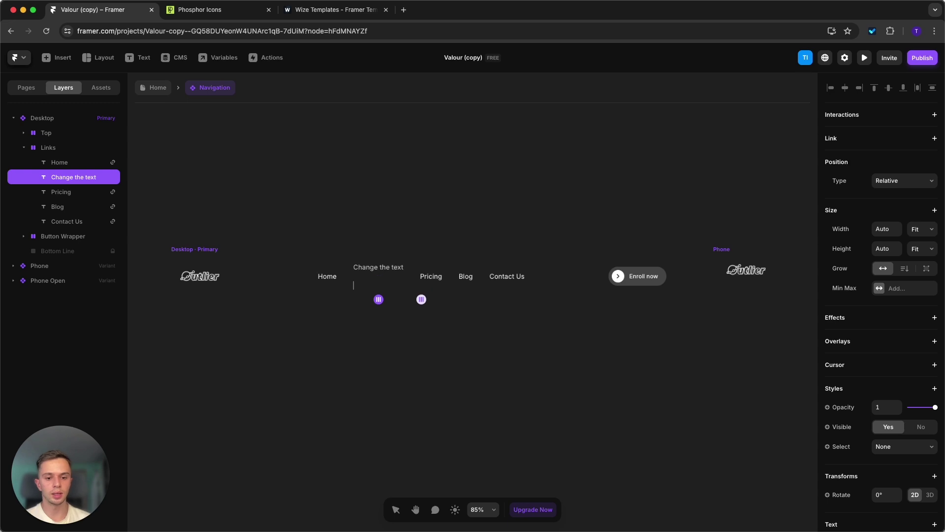
key(Escape)
click(399, 243)
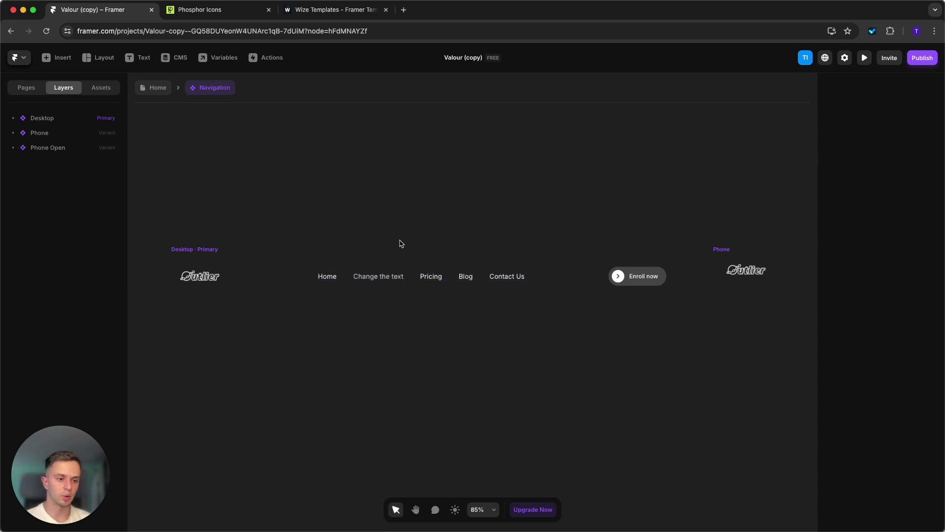
- Add a link to the "Change the text" item and open its list of target pages
click(372, 279)
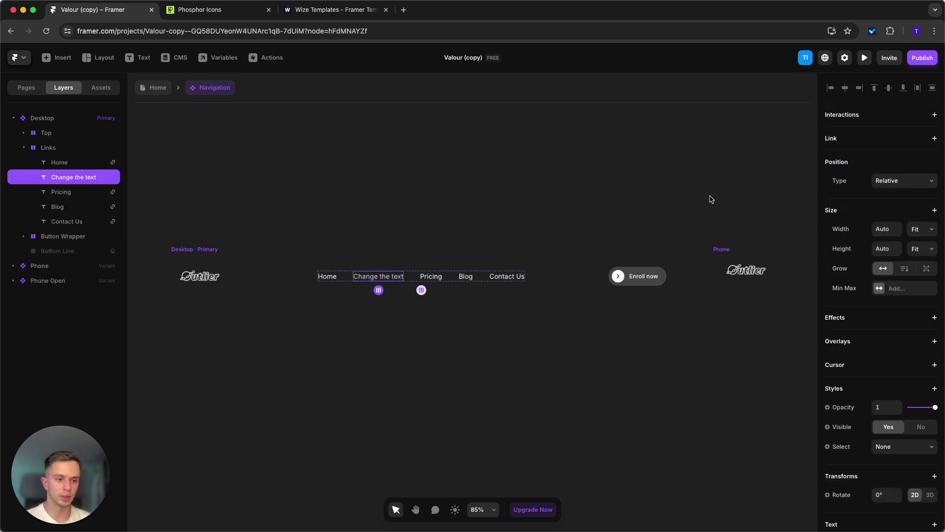
click(889, 141)
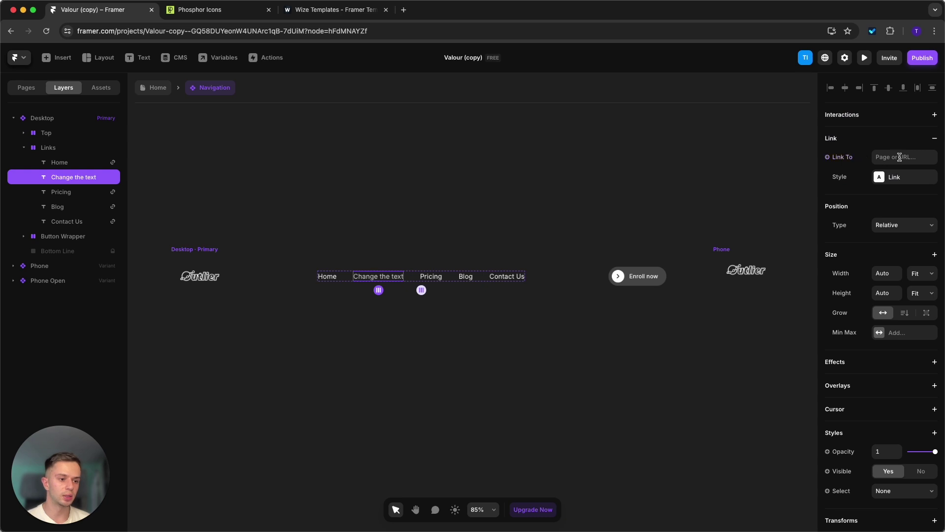
click(898, 156)
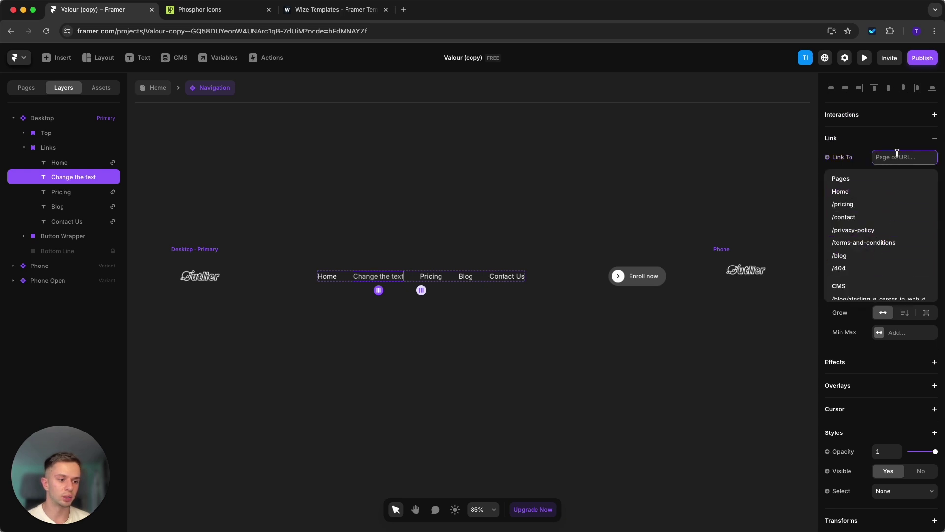
click(859, 157)
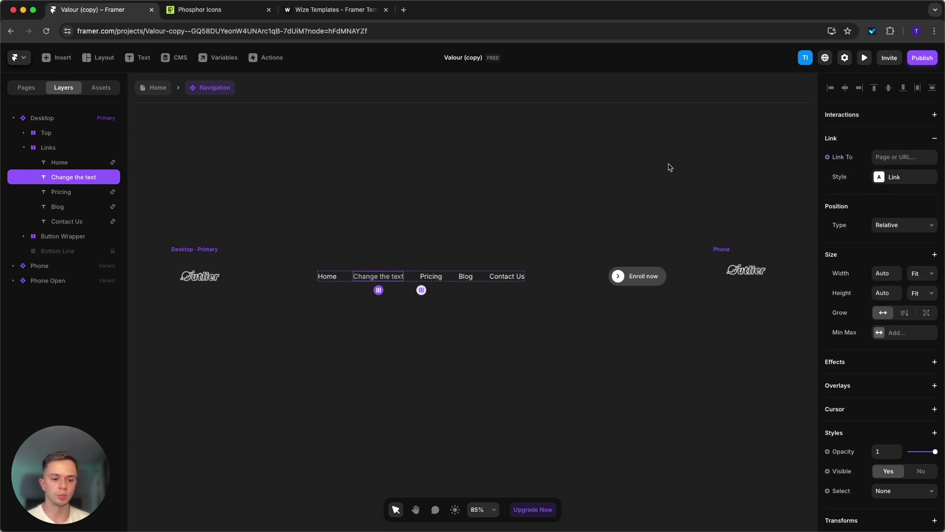
click(609, 184)
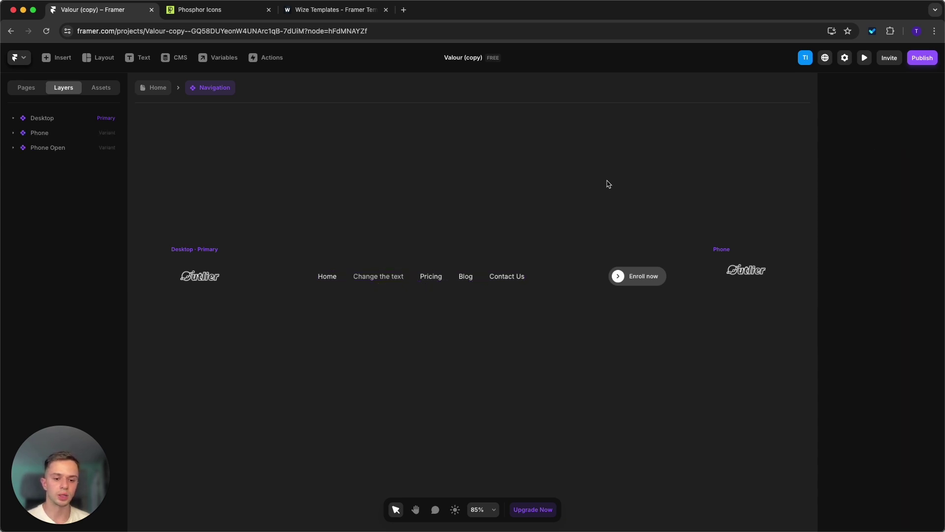
- Delete the "Change the text" item from the desktop navigation links
click(375, 280)
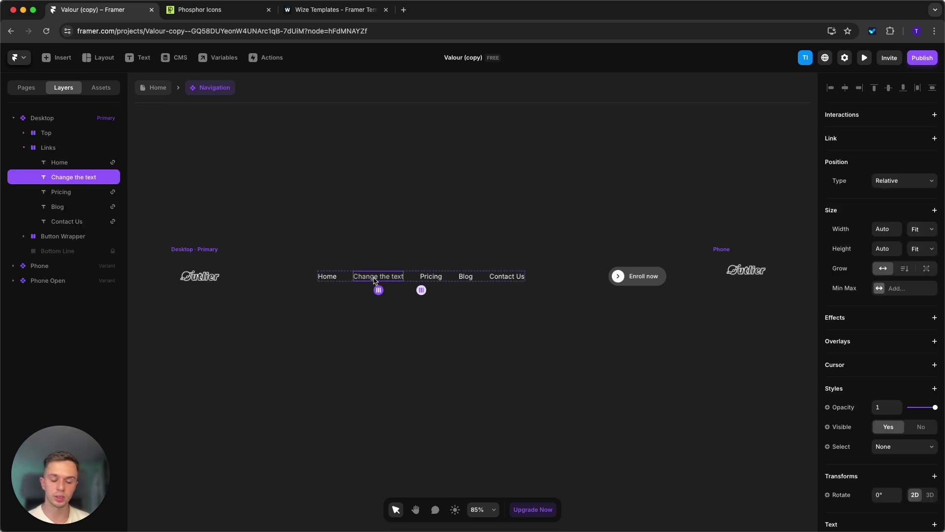
key(Delete)
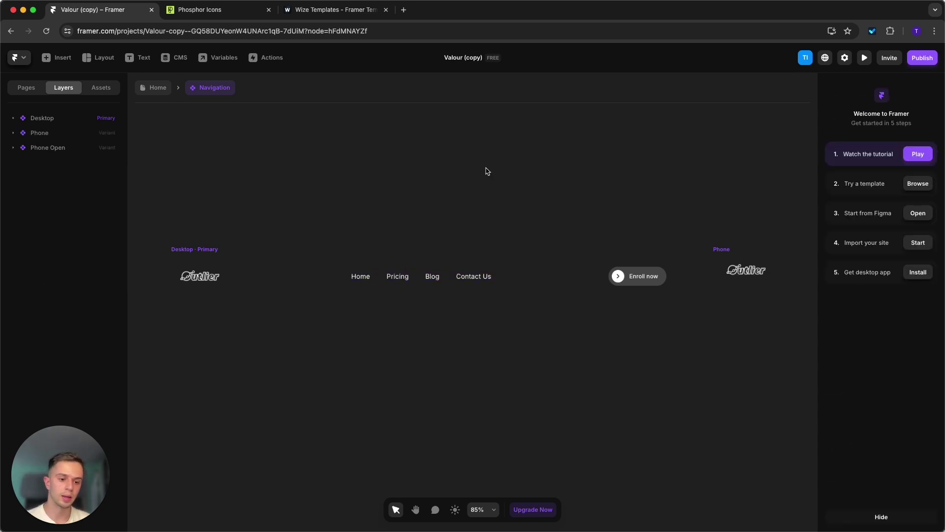
- Select the Enroll now button in the desktop navigation and examine its component text and link settings
click(630, 281)
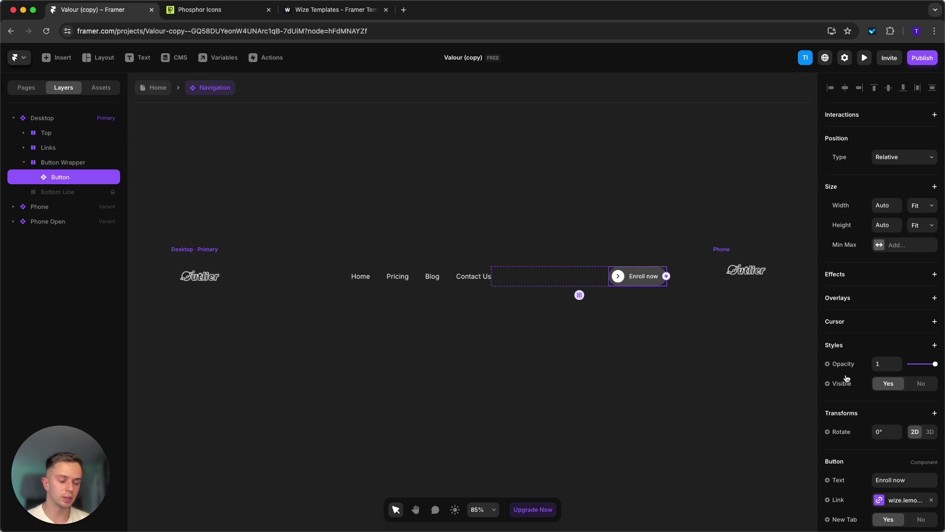
scroll(847, 378, down, 3)
click(635, 294)
click(634, 282)
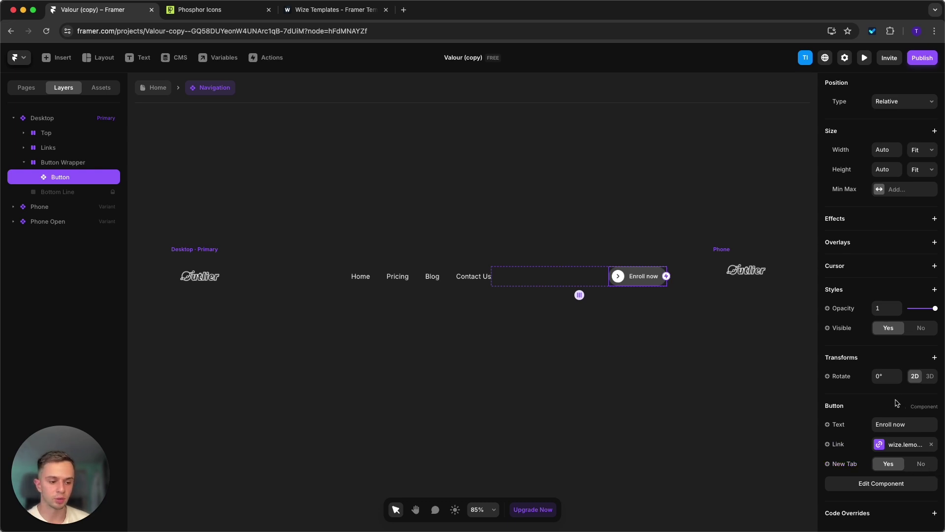
- Return to the Home page and open the video address of the hero's YouTube component for editing
click(607, 393)
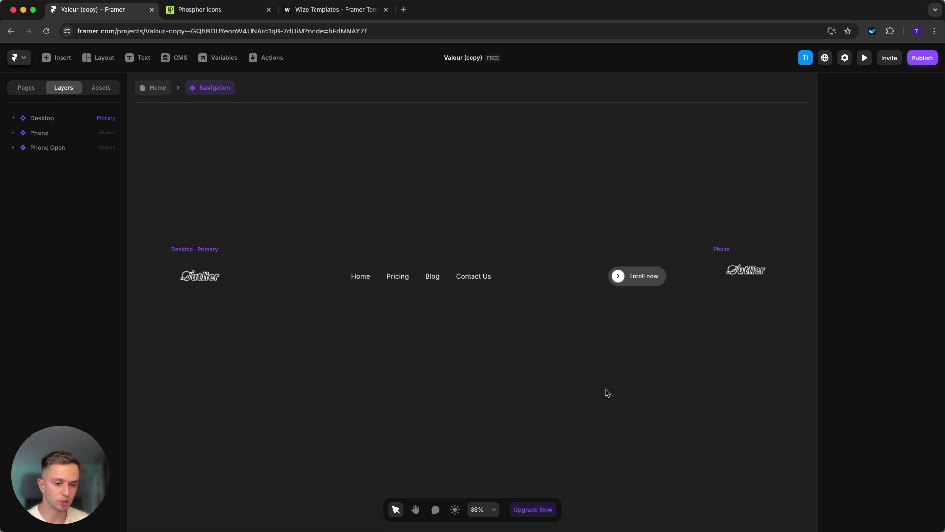
click(155, 88)
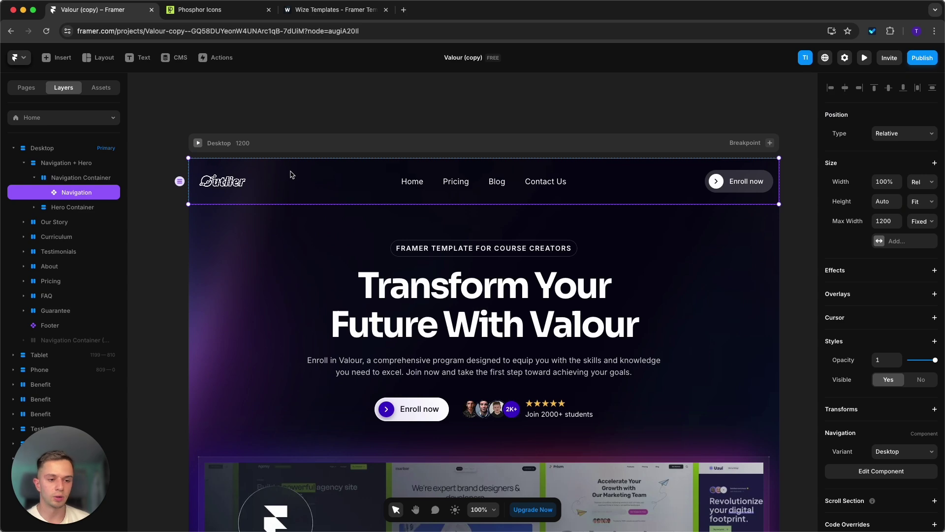
scroll(290, 175, down, 3)
scroll(452, 199, down, 5)
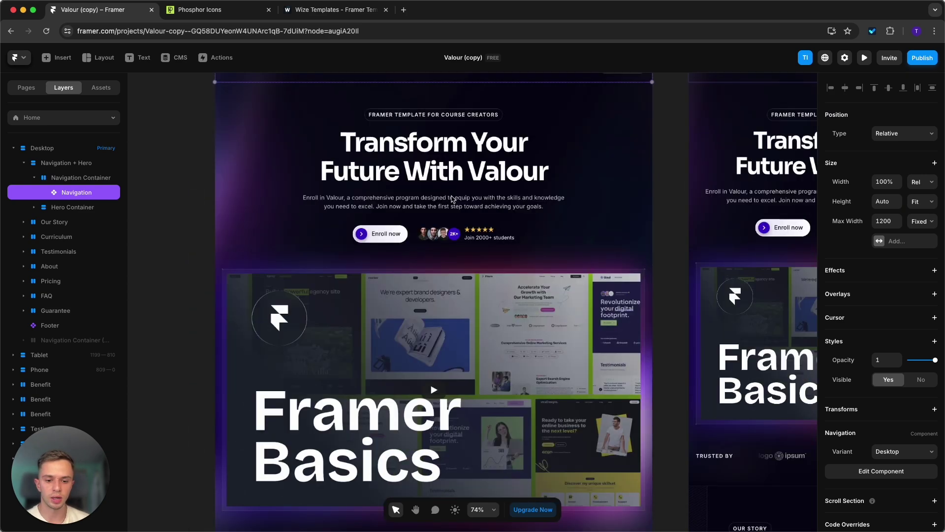
scroll(467, 232, down, 2)
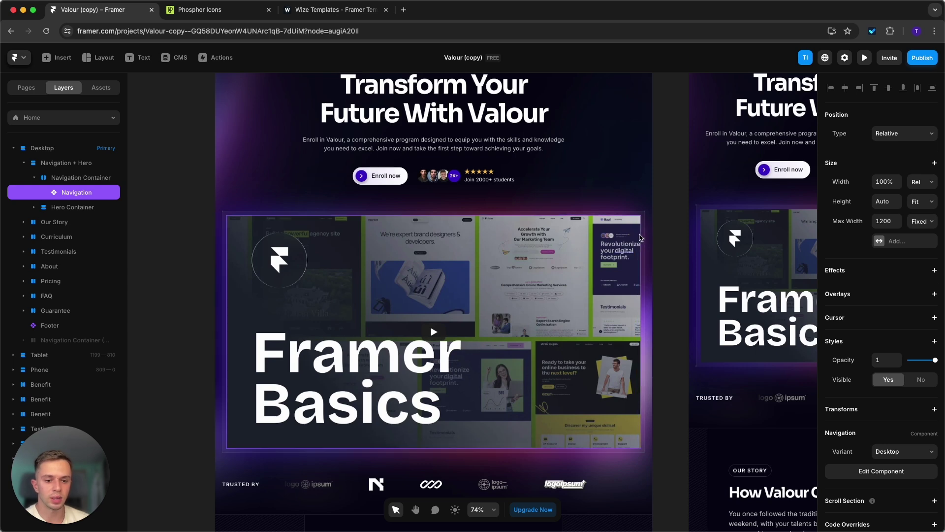
click(640, 238)
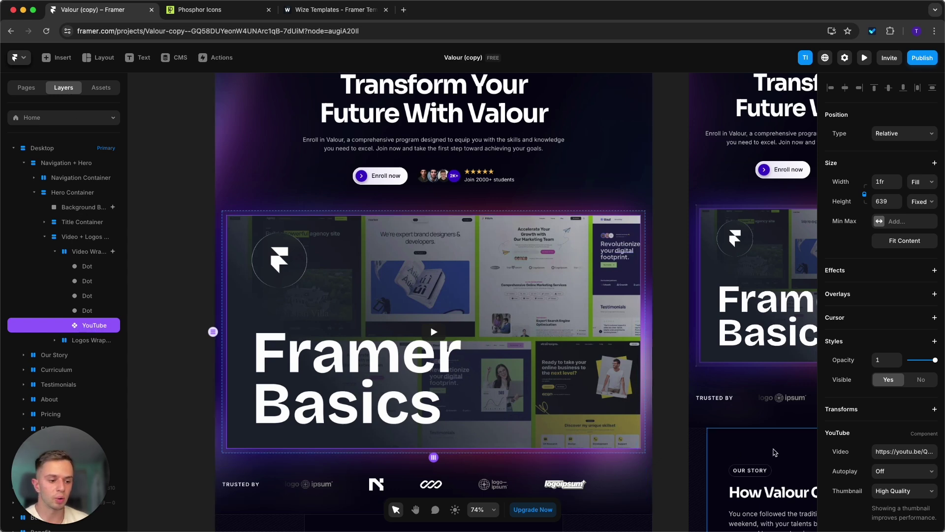
scroll(903, 427, down, 3)
click(898, 350)
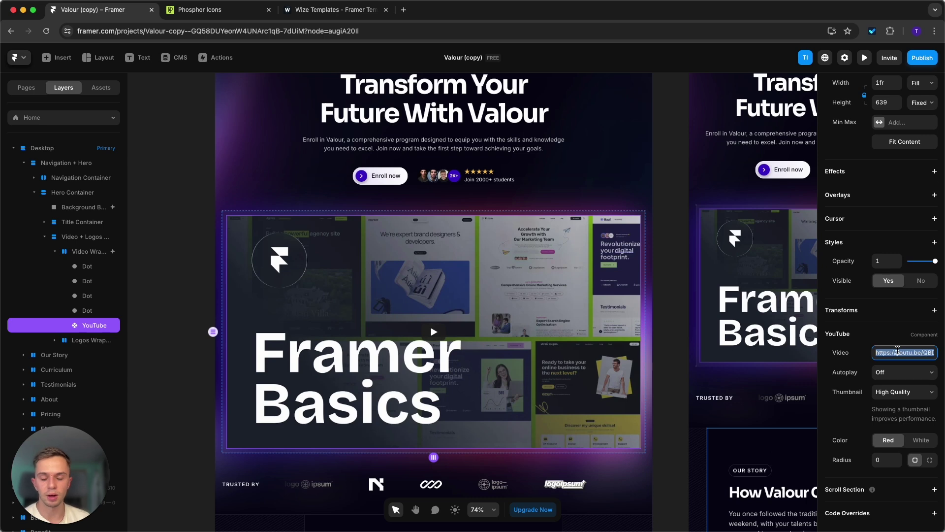
click(659, 340)
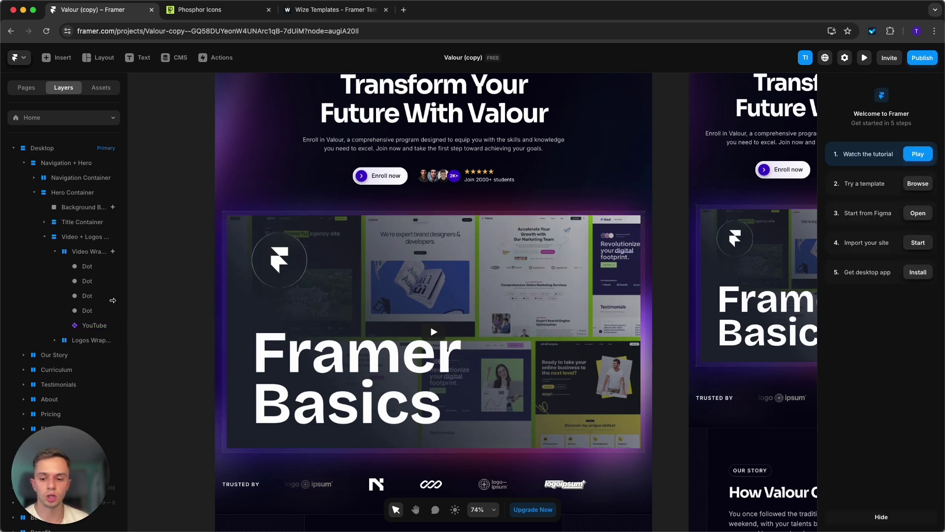
click(97, 324)
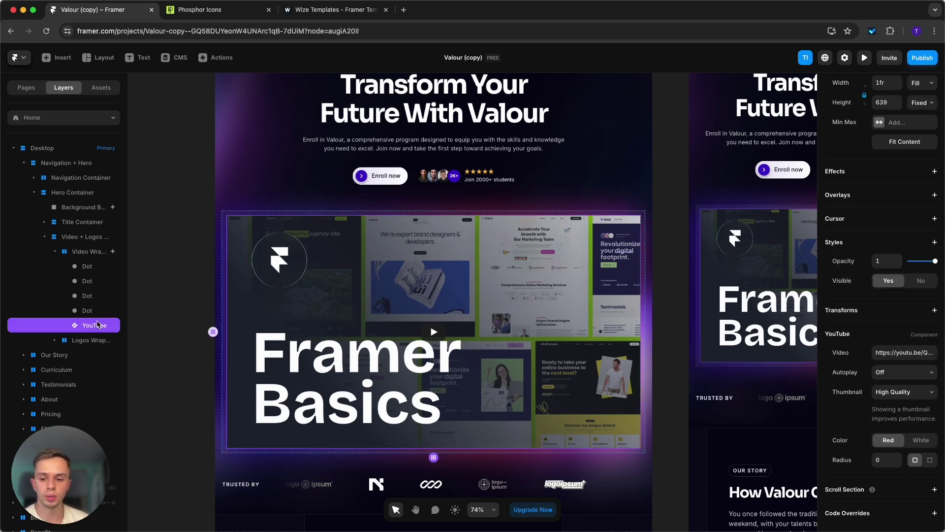
right_click(639, 300)
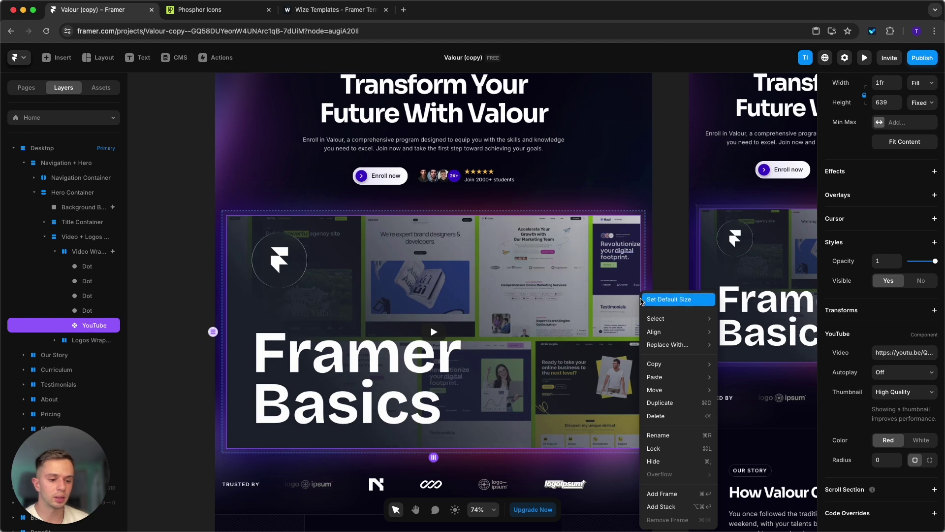
mouse_move(681, 348)
mouse_move(732, 351)
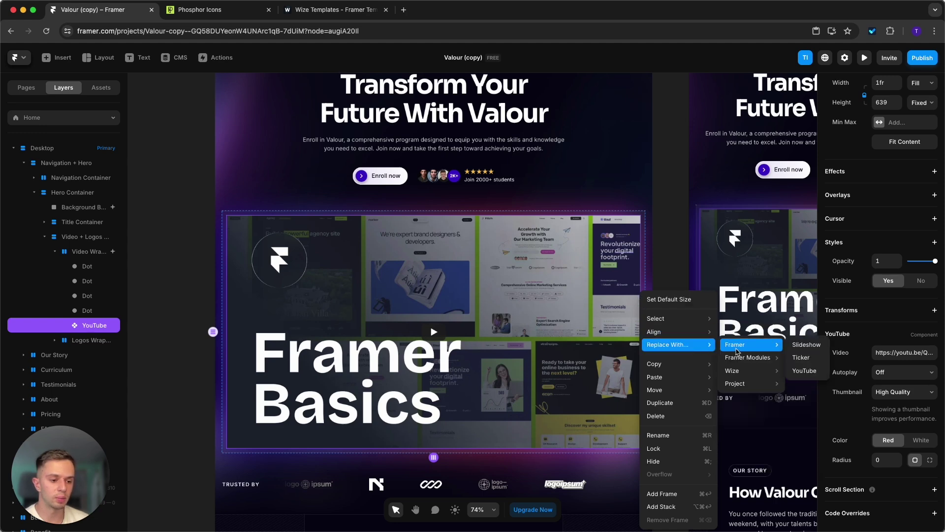
mouse_move(770, 375)
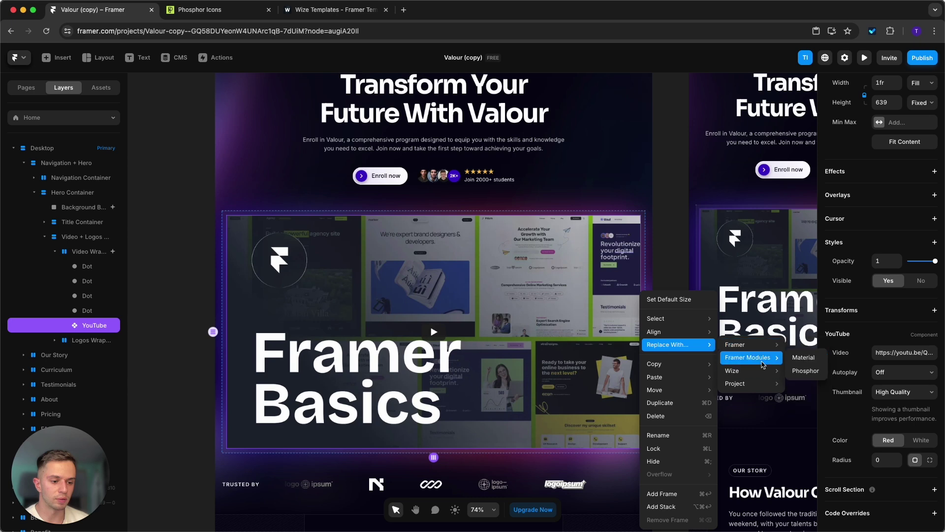
click(162, 263)
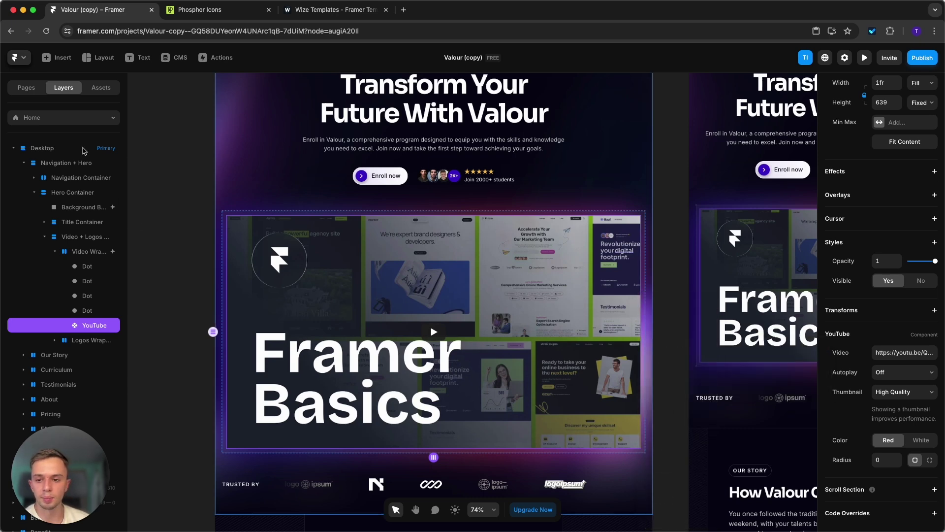
- Insert a Vimeo element and place it in the hero's video wrapper, directly above the YouTube layer
click(59, 57)
text(vimeo)
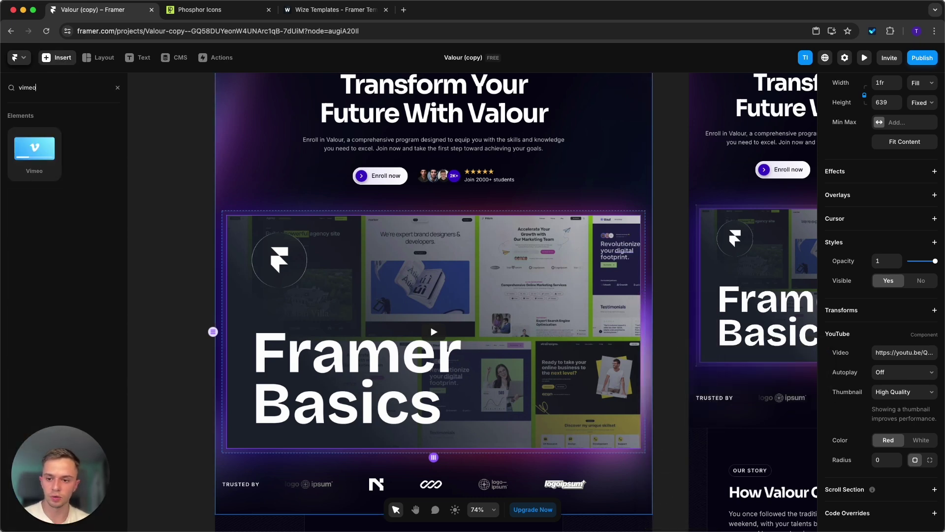
drag(54, 129, 524, 350)
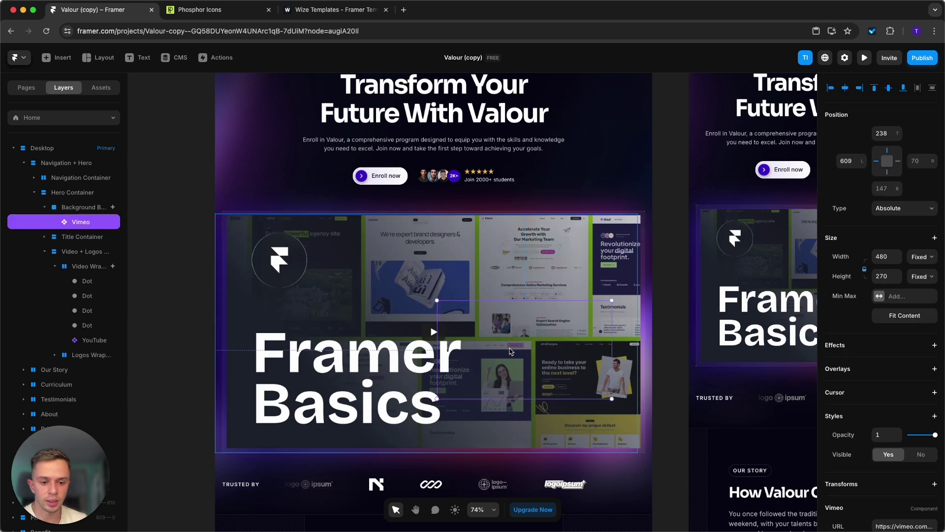
drag(90, 223, 98, 330)
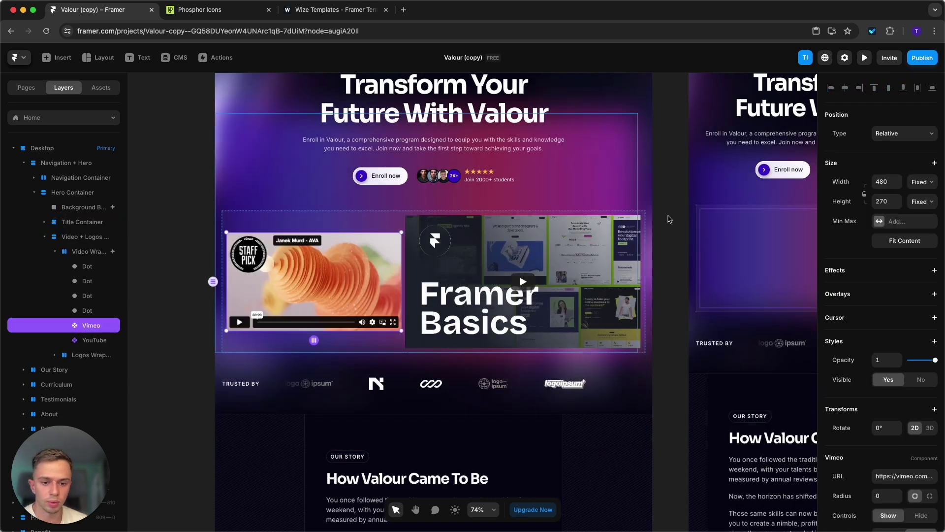
- Lock the Vimeo element's aspect ratio and set its width to Fill
click(922, 182)
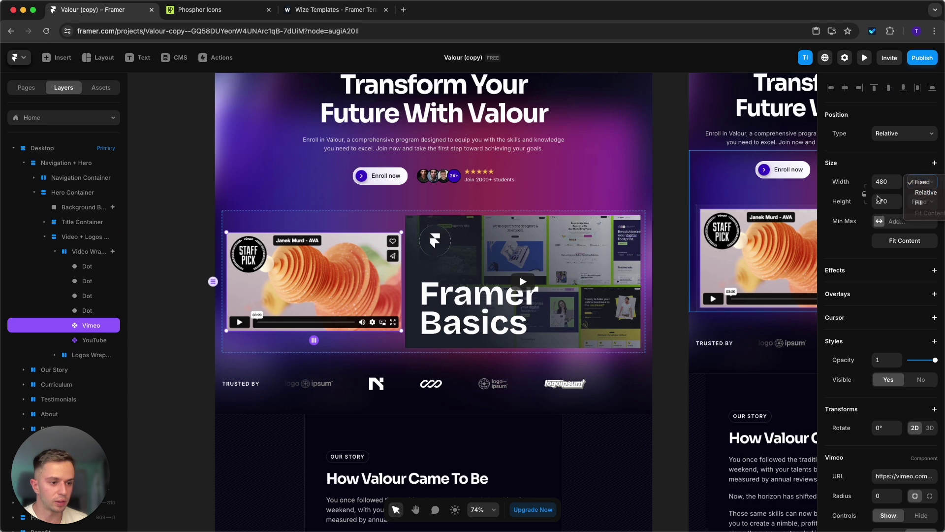
click(874, 199)
click(864, 196)
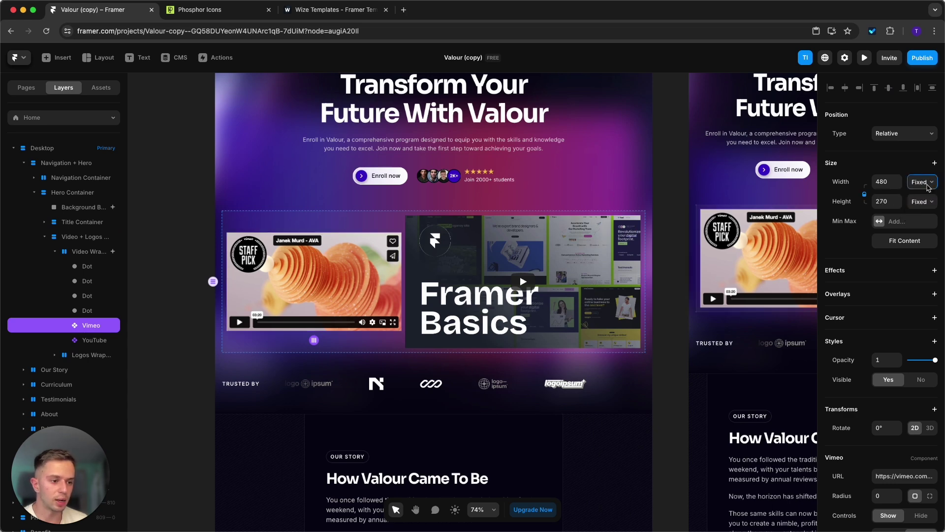
click(930, 182)
click(918, 203)
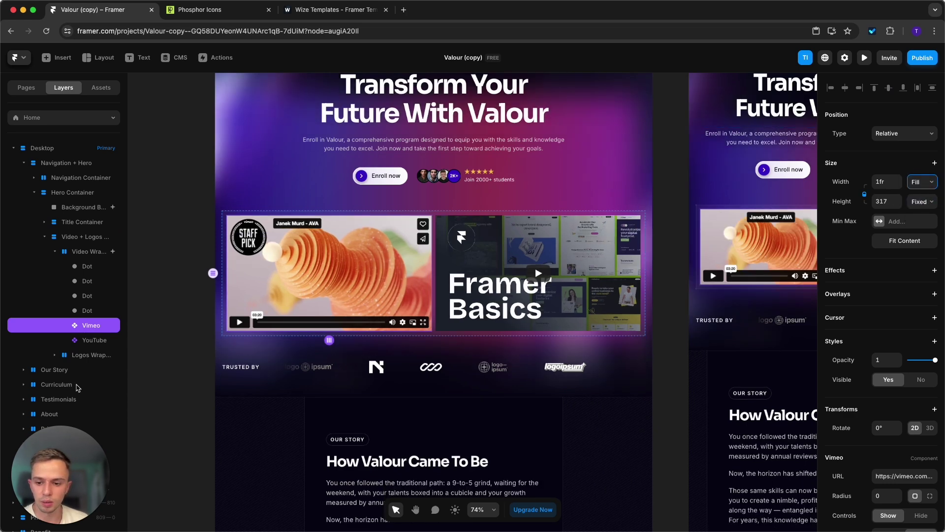
- Delete the YouTube component from the video wrapper and check the Vimeo component's URL setting
click(95, 340)
key(Delete)
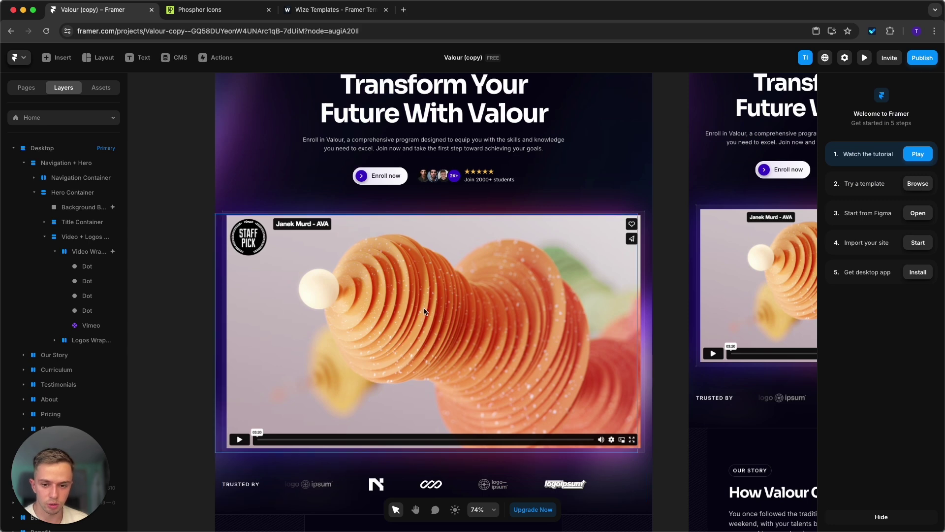
click(94, 328)
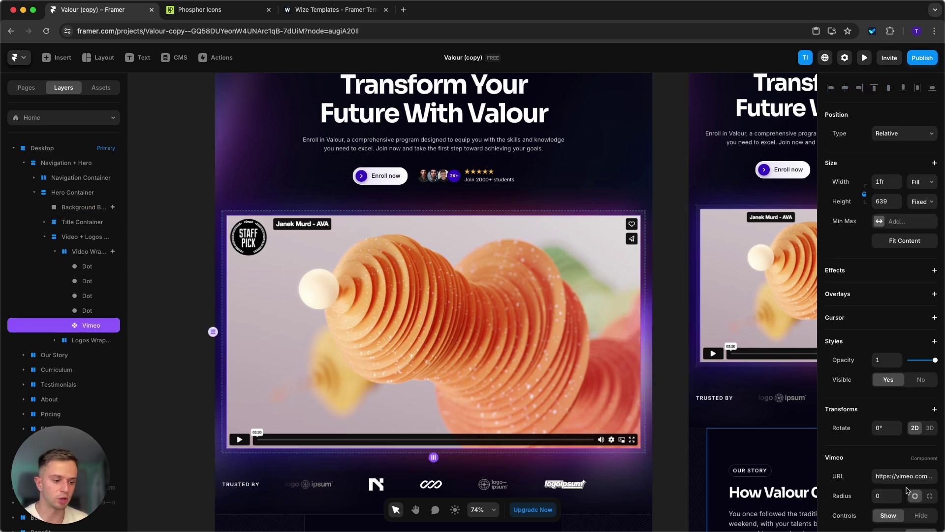
click(684, 386)
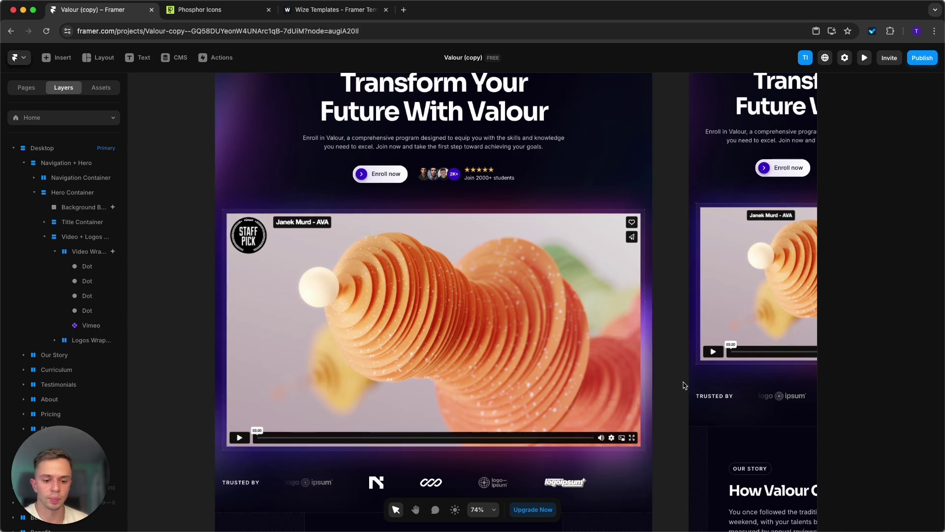
- Open the Client Logos component from the Trusted By row for editing and examine its separate logo frames
scroll(683, 385, down, 3)
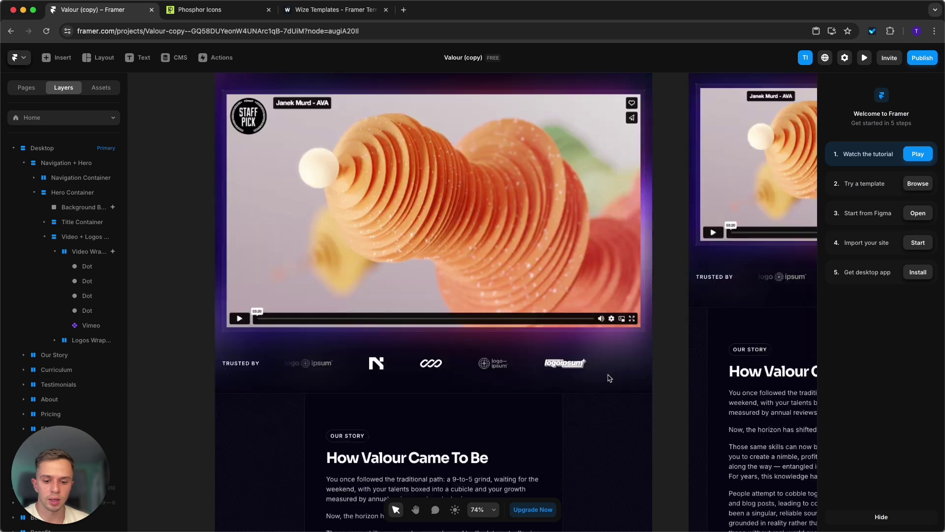
double_click(338, 373)
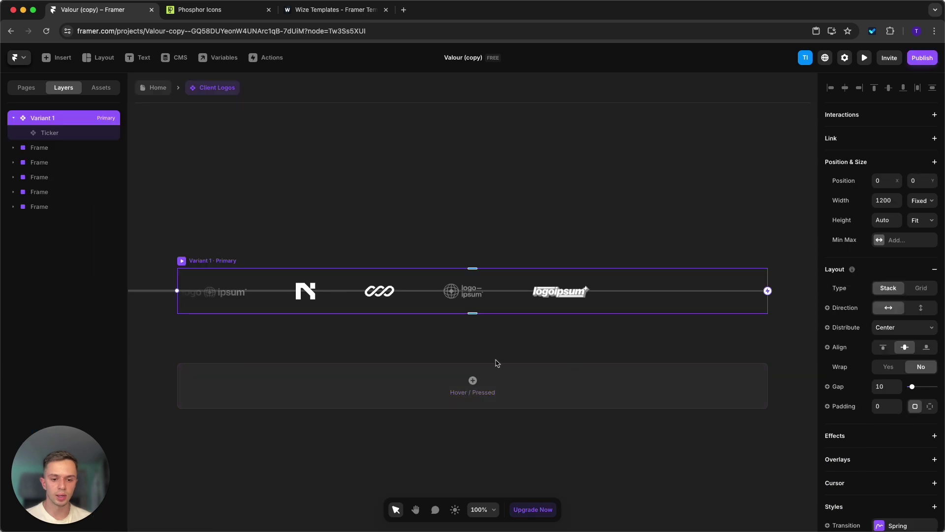
scroll(650, 337, down, 2)
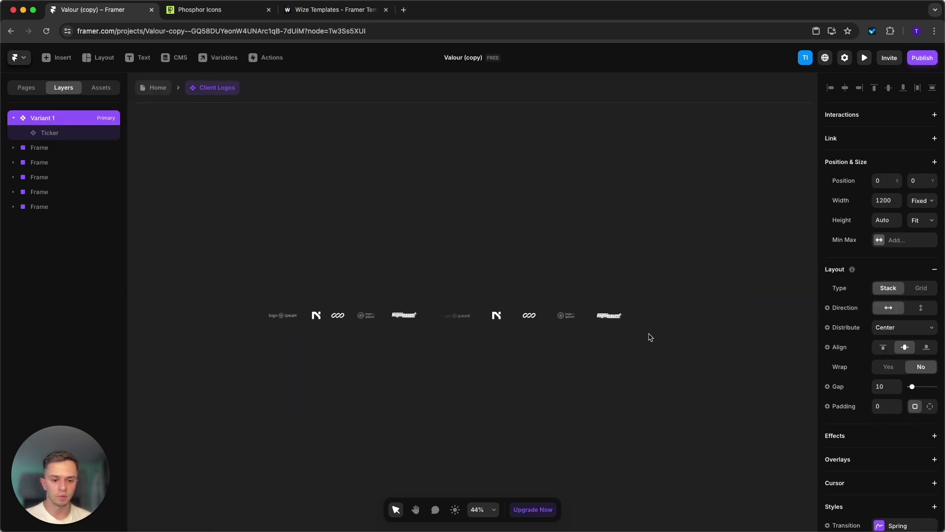
click(194, 257)
drag(216, 216, 424, 379)
click(424, 379)
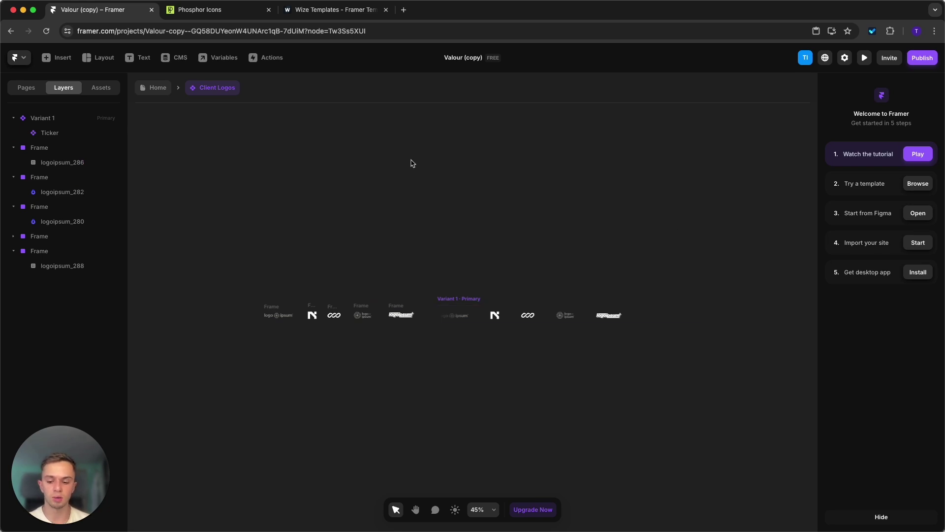
- Paste the Valour logo image onto the Client Logos canvas and enlarge it to 416 by 106
key(cmd+v)
click(467, 204)
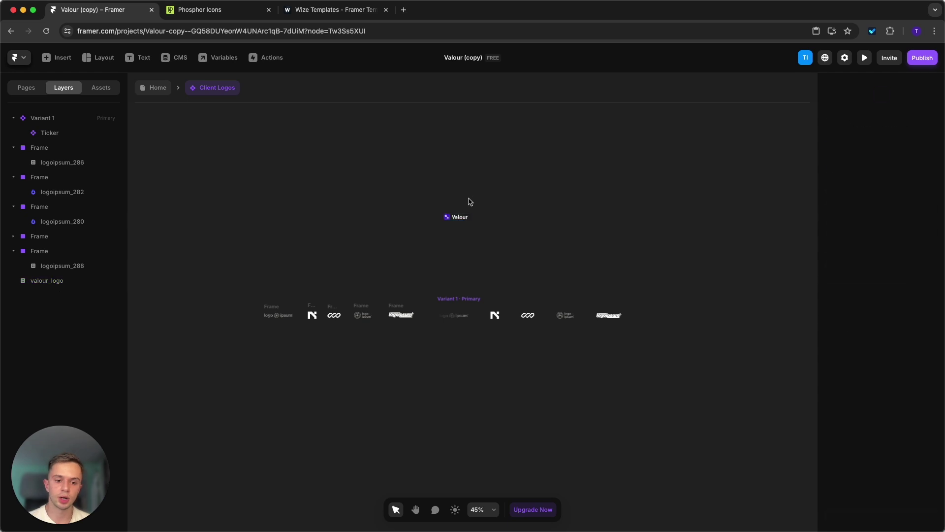
scroll(438, 207, up, 3)
drag(437, 203, 530, 259)
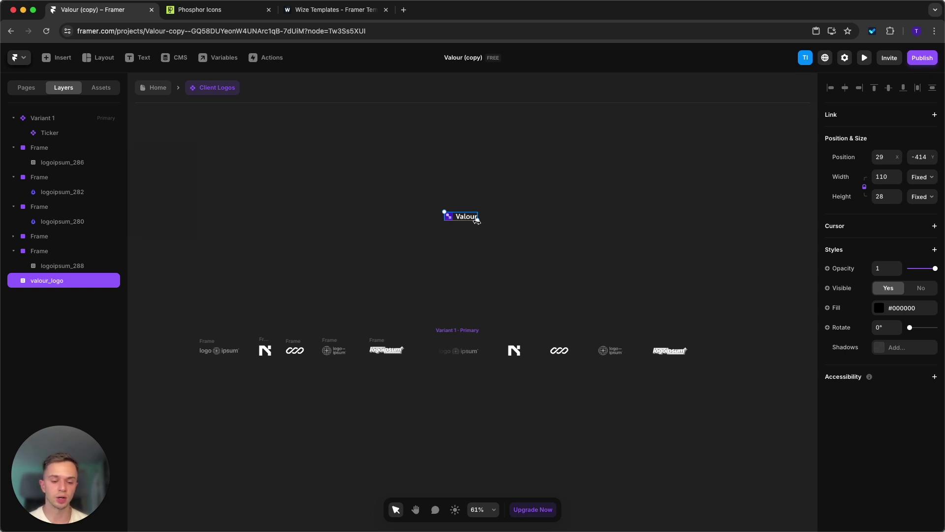
drag(476, 220, 572, 246)
click(613, 208)
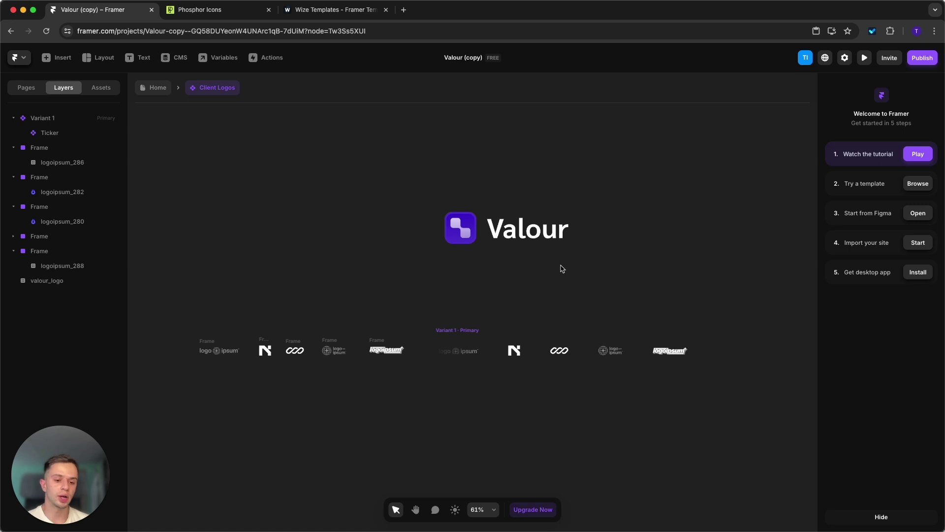
- Move the Valour logo beside the first logo frame, in line with the row, and scale it down to 130 by 33
click(536, 238)
scroll(536, 237, left, 5)
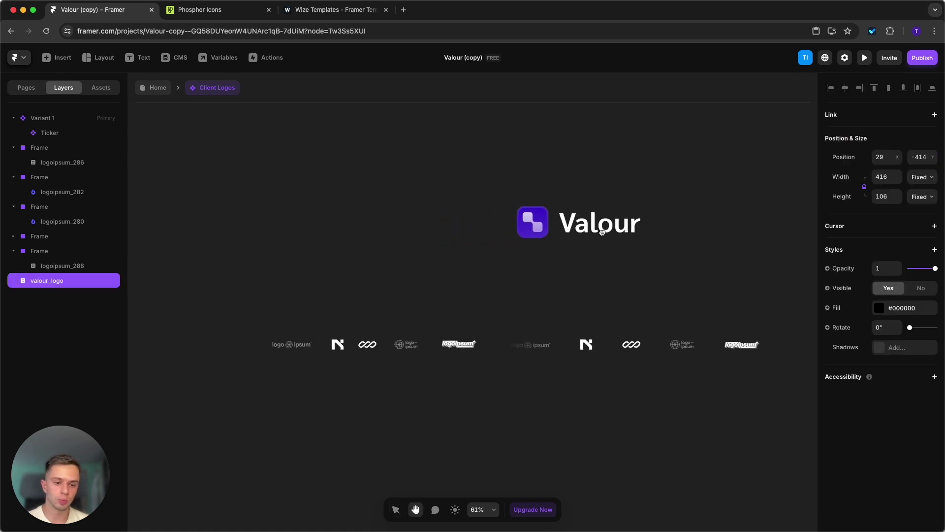
drag(640, 242, 272, 354)
scroll(350, 295, left, 3)
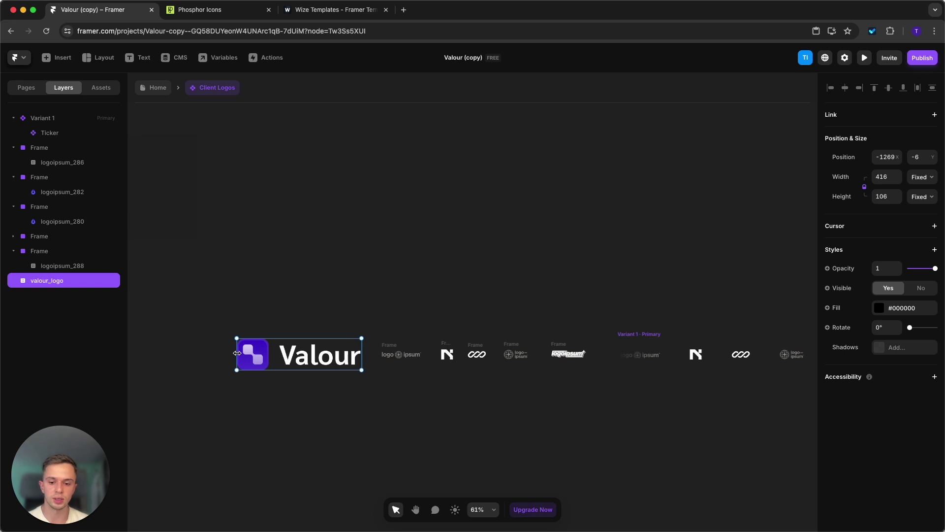
drag(236, 354, 323, 358)
click(405, 289)
drag(405, 289, 266, 288)
key(v)
drag(214, 363, 221, 363)
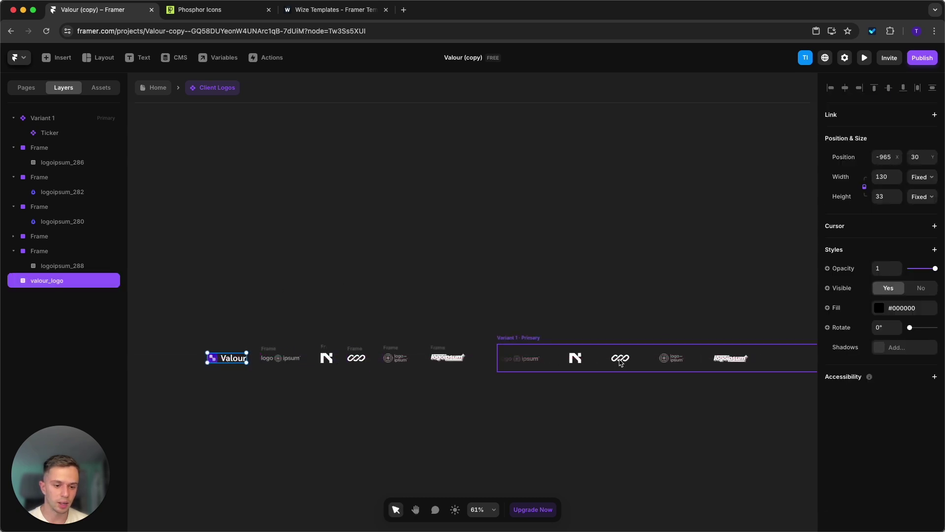
- Try to connect the Client Logos ticker directly to the unframed Valour logo image
click(620, 362)
scroll(549, 285, right, 2)
scroll(538, 285, down, 2)
click(503, 308)
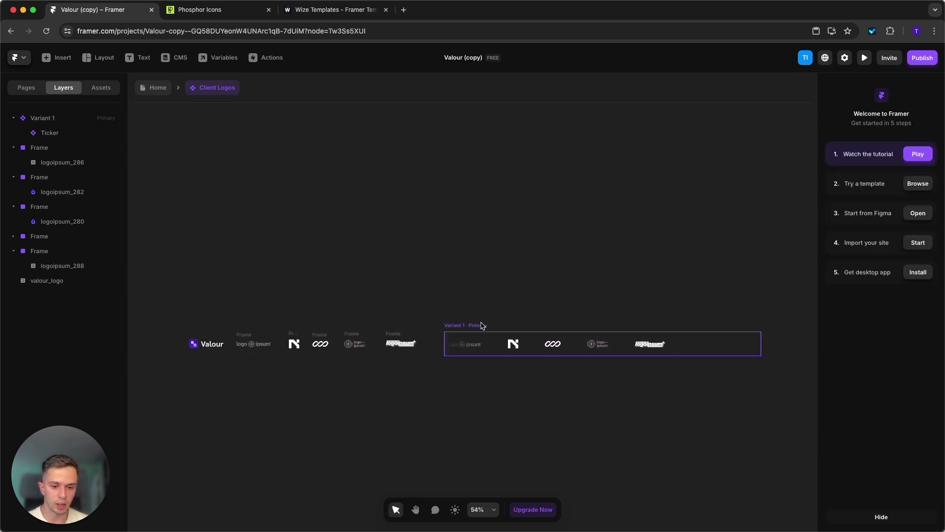
click(483, 330)
click(499, 298)
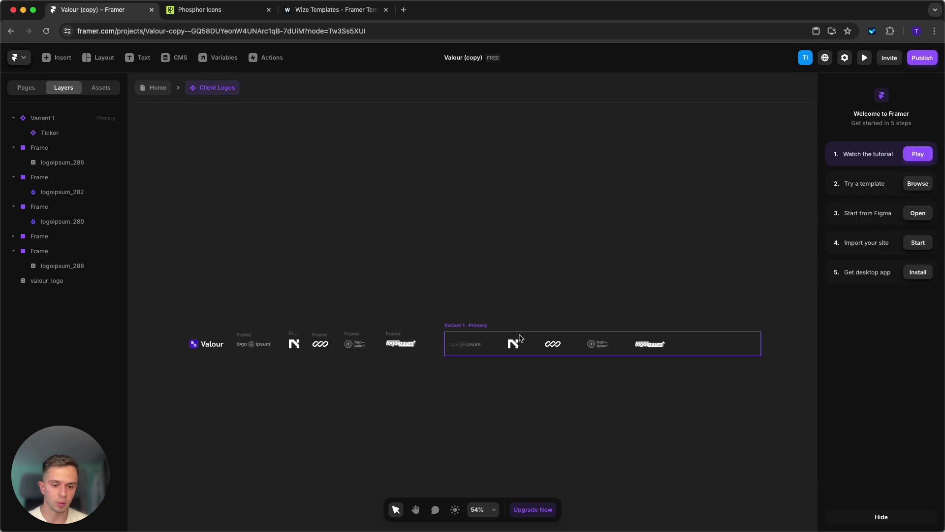
click(525, 352)
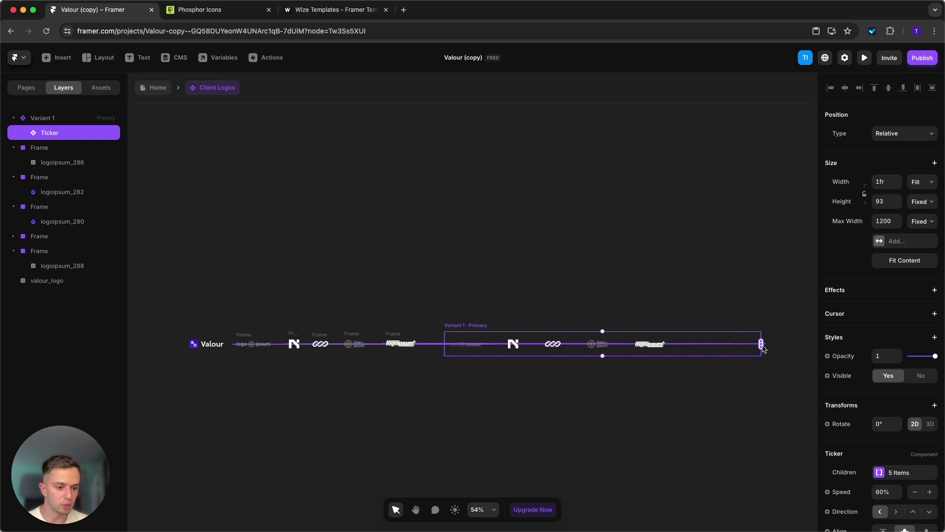
mouse_move(762, 347)
mouse_down()
mouse_move(752, 307)
mouse_move(217, 285)
mouse_move(207, 346)
mouse_up()
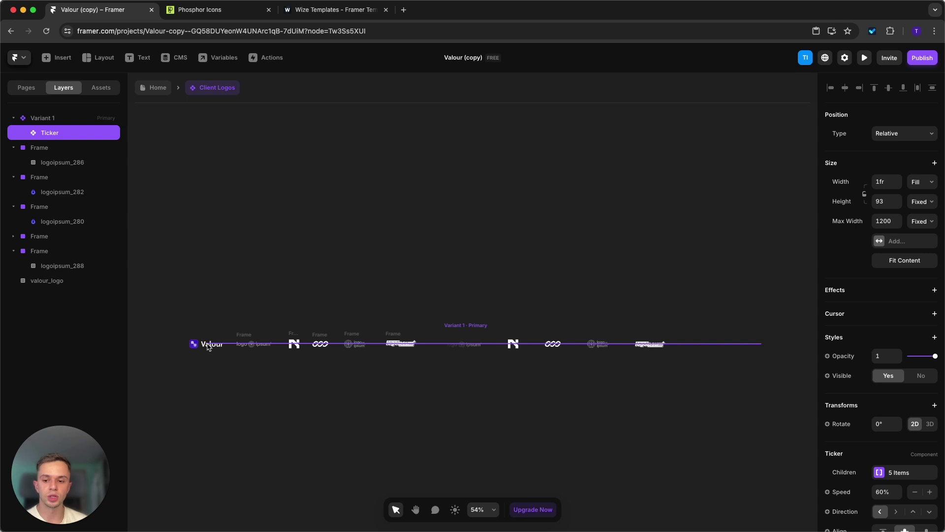
drag(208, 346, 207, 347)
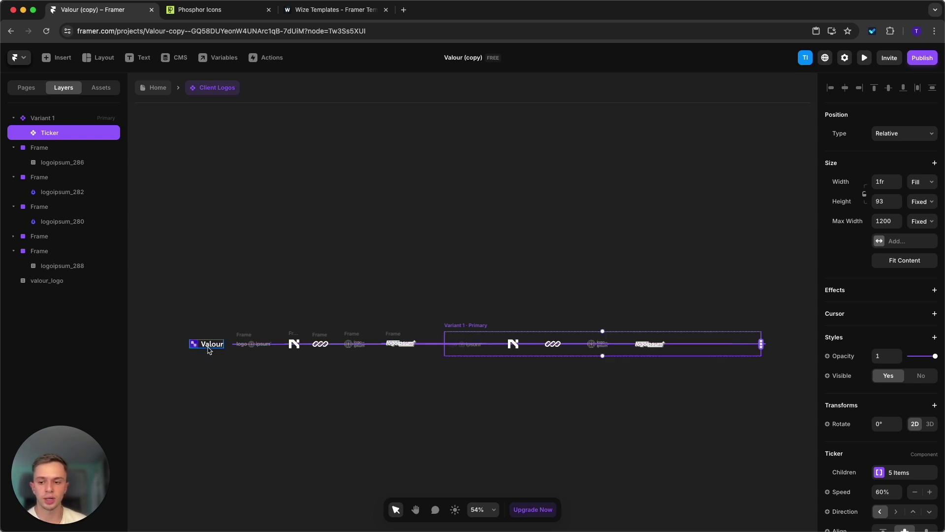
- Wrap the Valour logo image in its own frame and remove the frame's white fill
click(209, 348)
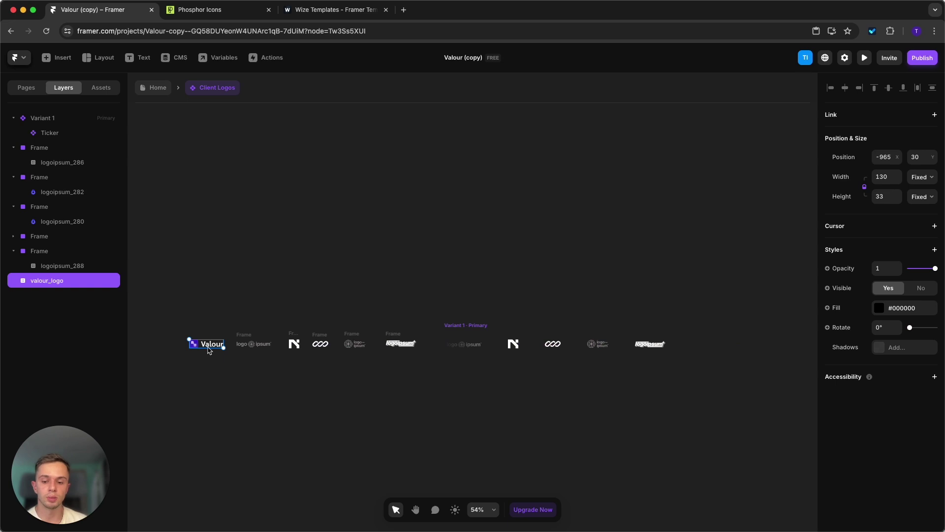
right_click(209, 350)
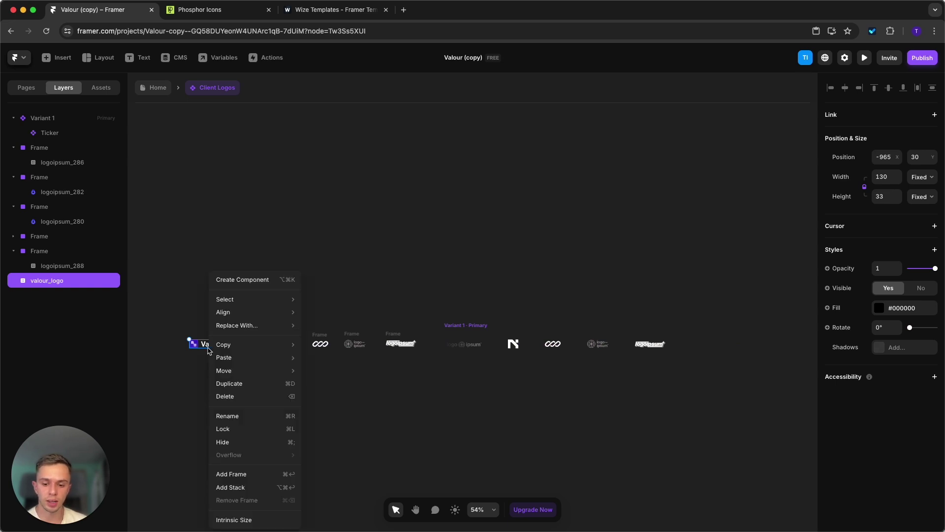
click(264, 476)
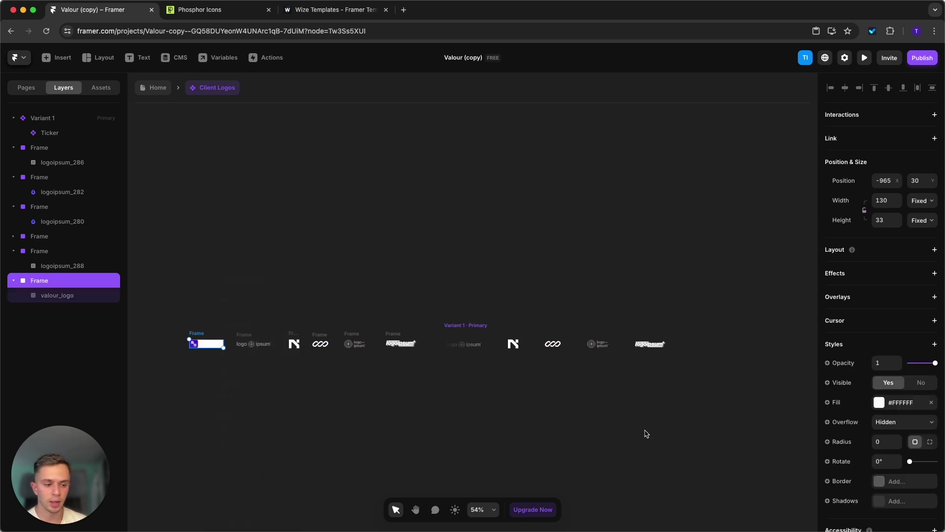
click(931, 403)
- Connect the Client Logos ticker to the new Valour logo frame as an additional child item
click(671, 351)
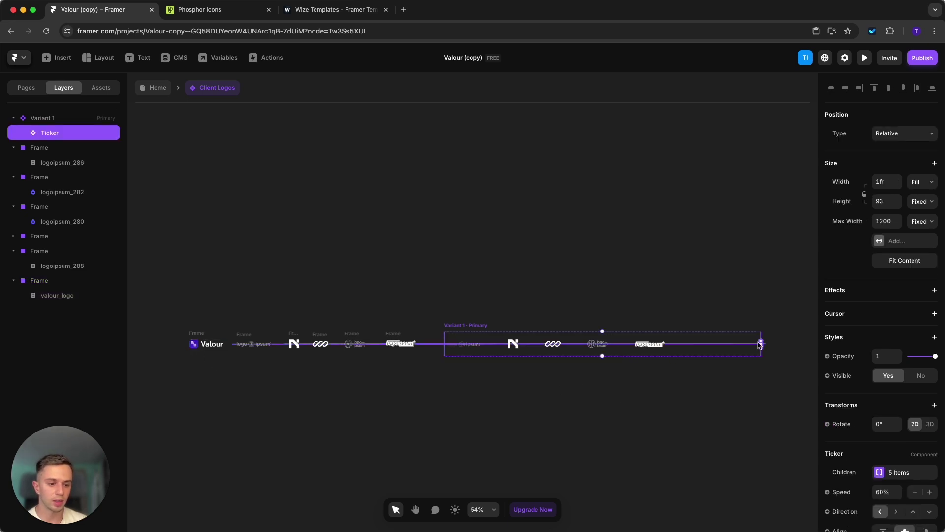
drag(762, 346, 201, 347)
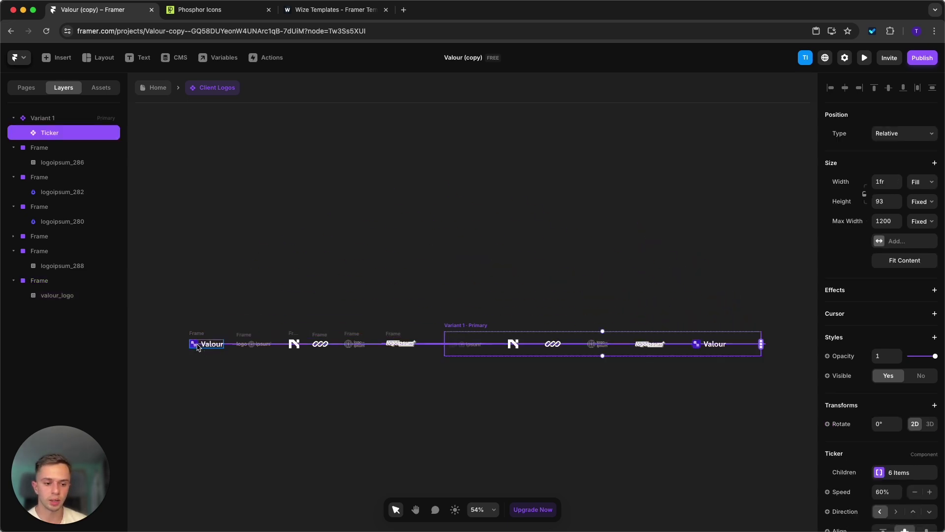
click(358, 314)
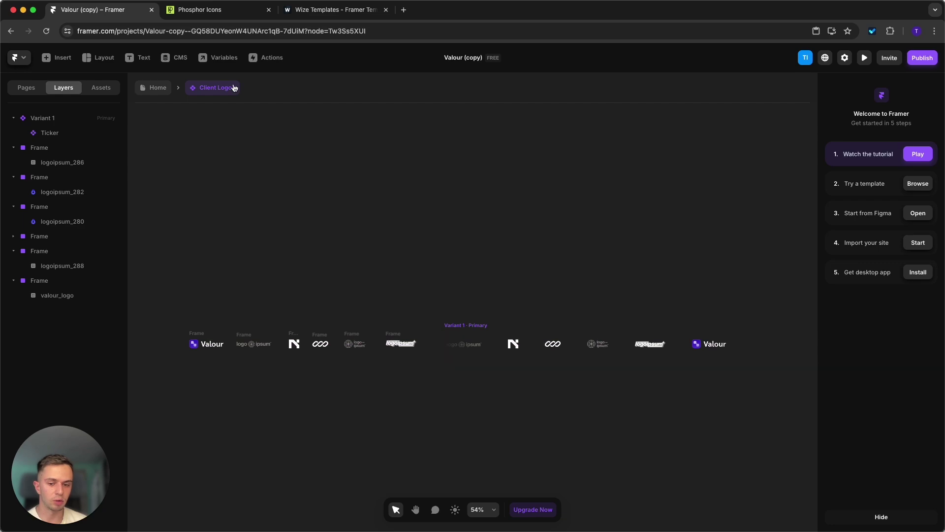
- Return to the Home page, preview it to check the Valour logo in the Trusted By row, and leave the preview
click(150, 89)
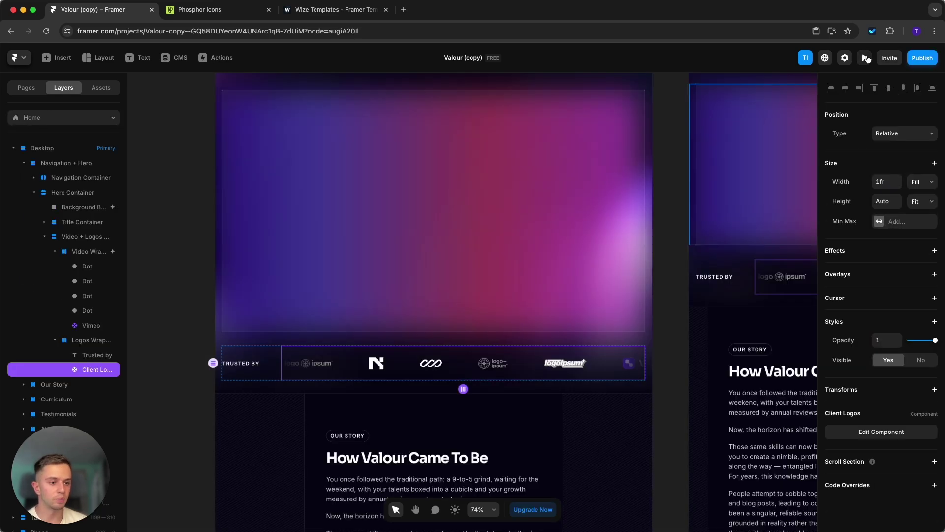
click(864, 57)
scroll(787, 290, down, 10)
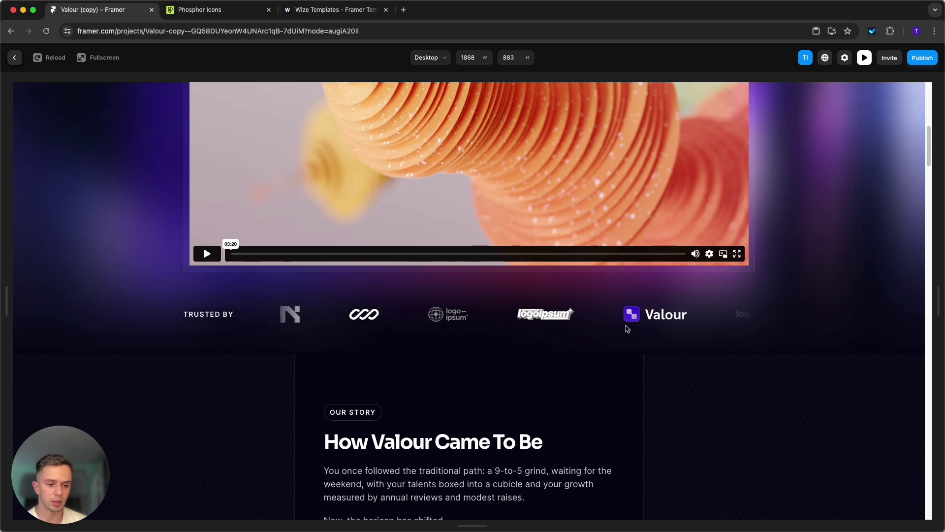
click(14, 58)
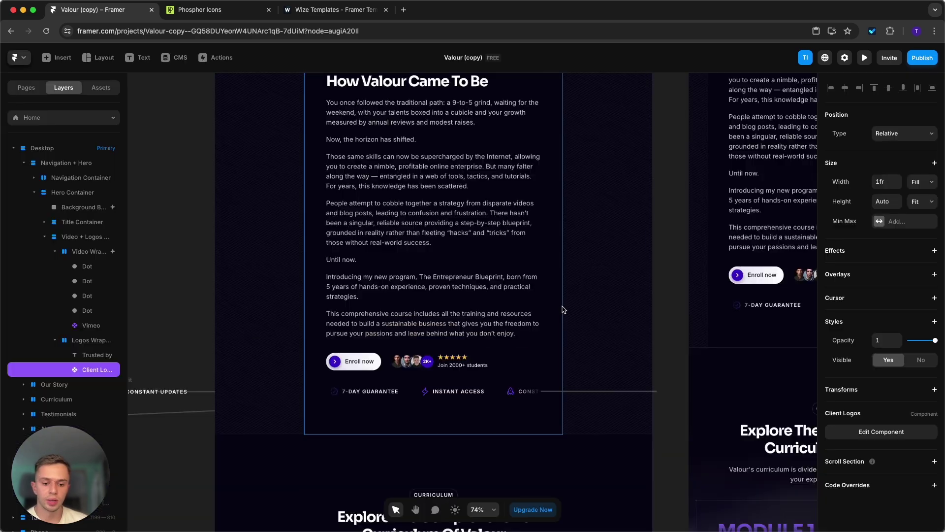
- Examine the benefits ticker in the Our Story section and the separate Benefit items placed beside the page
scroll(596, 272, down, 1)
scroll(595, 271, left, 1)
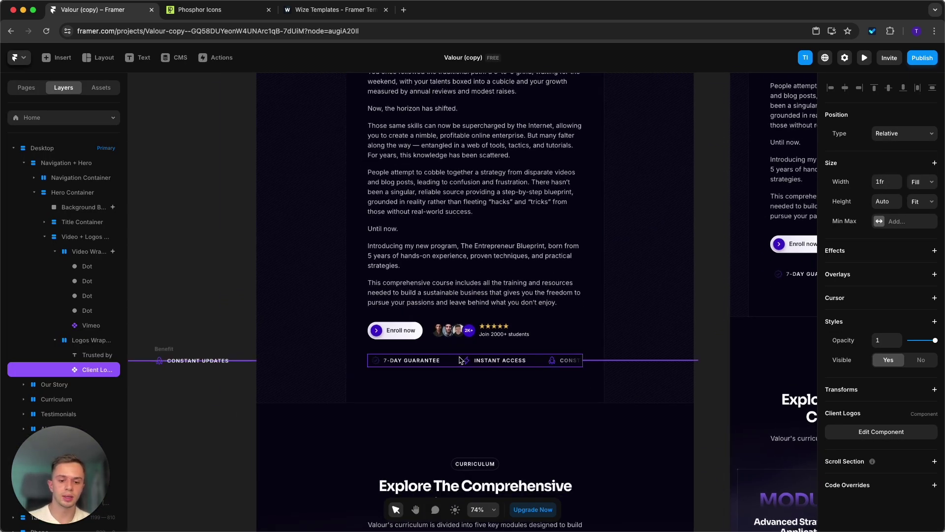
scroll(673, 352, up, 1)
scroll(673, 352, down, 5)
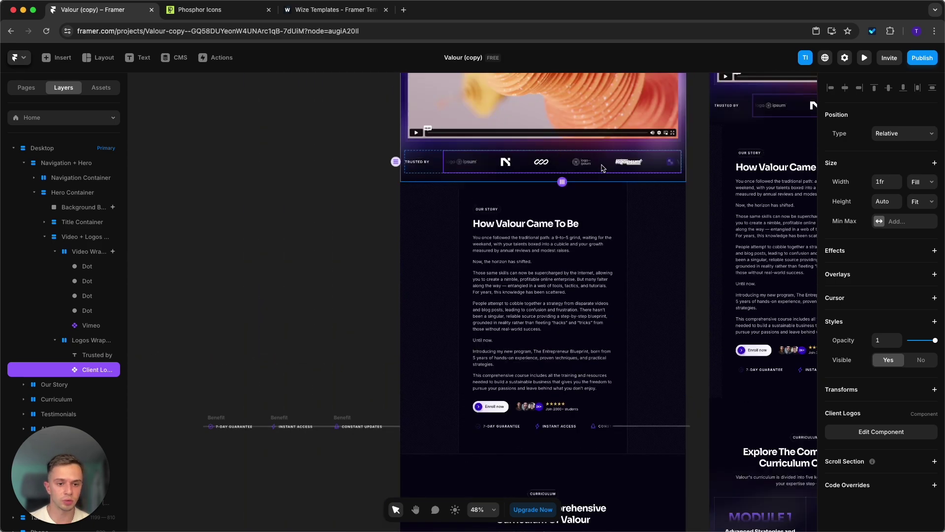
click(278, 337)
scroll(392, 357, down, 3)
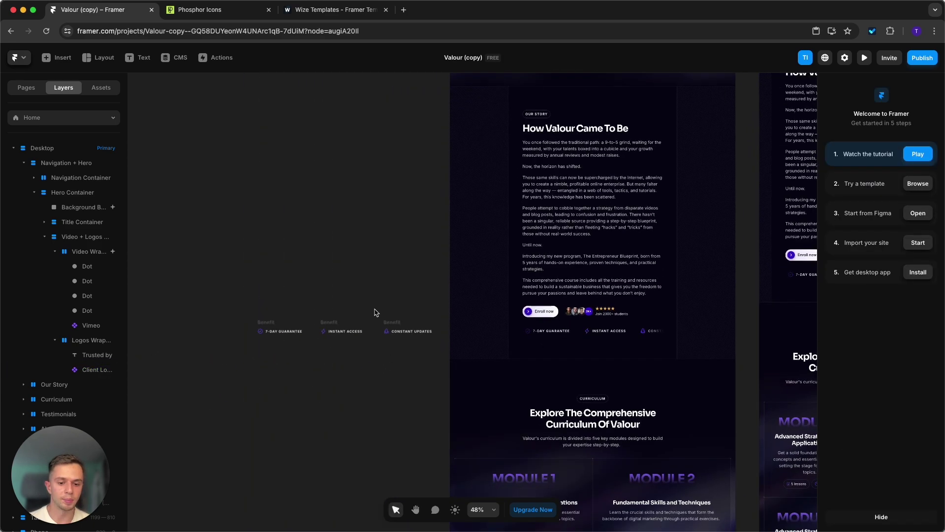
drag(190, 262, 414, 371)
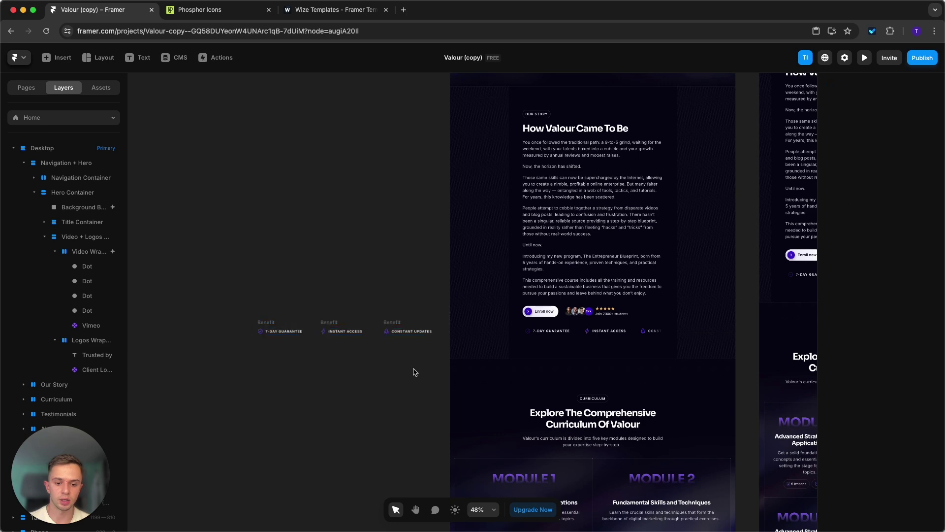
click(206, 248)
scroll(377, 365, up, 4)
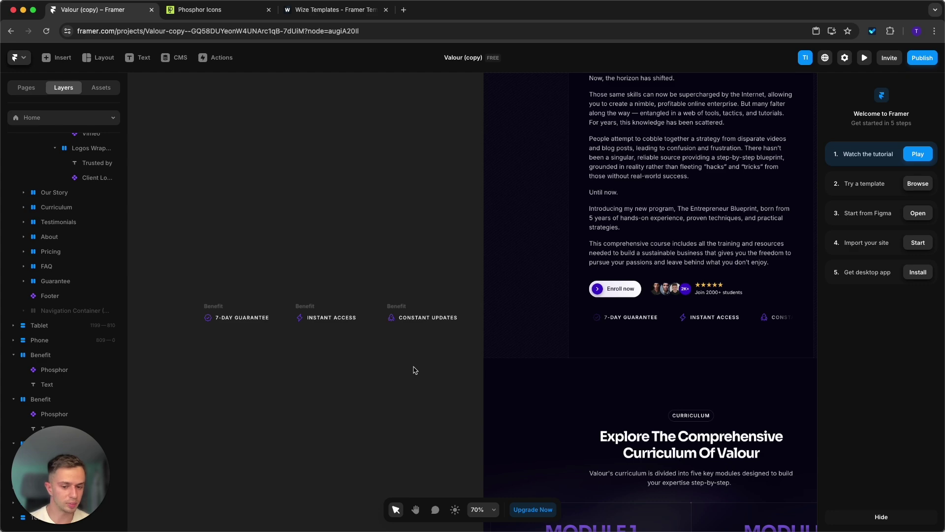
scroll(415, 370, down, 1)
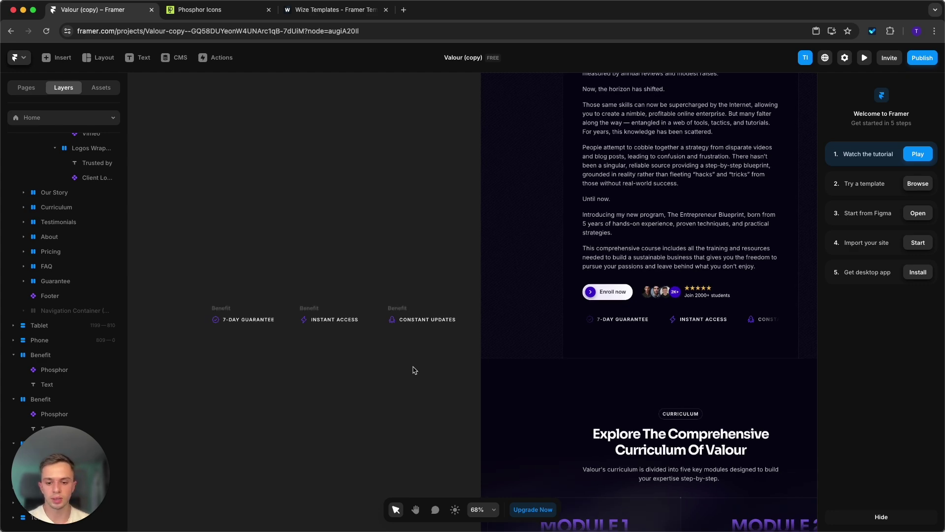
scroll(312, 278, left, 3)
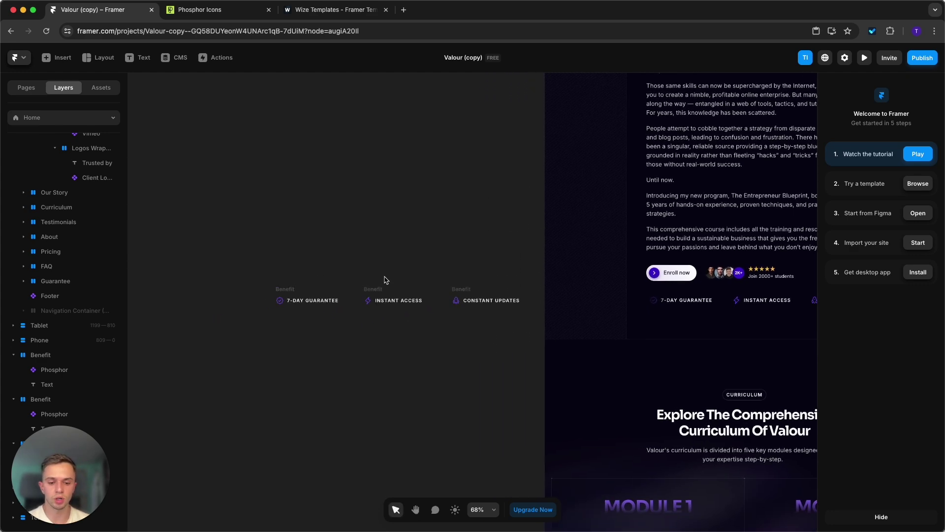
- Duplicate the 7-Day Guarantee benefit to the left of the row and change the copy's text to TEXT
click(294, 291)
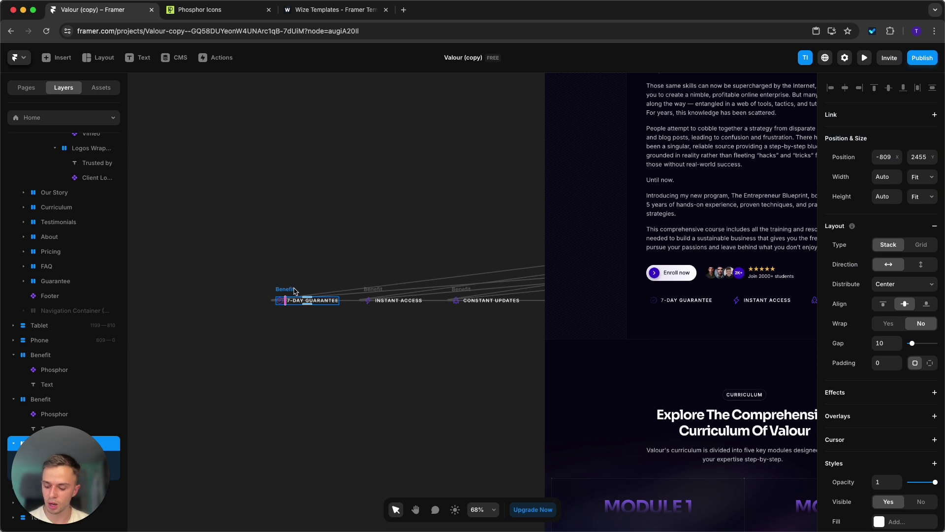
drag(295, 290, 198, 291)
double_click(223, 300)
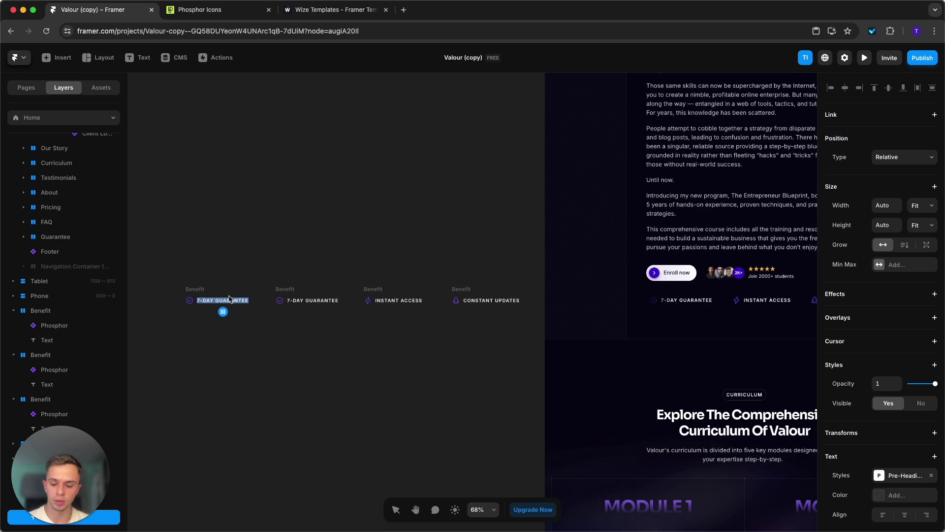
text(TEXT)
- Check the icon settings of the copied benefit, then clear the search on the Phosphor Icons site and browse its full icon list
click(190, 301)
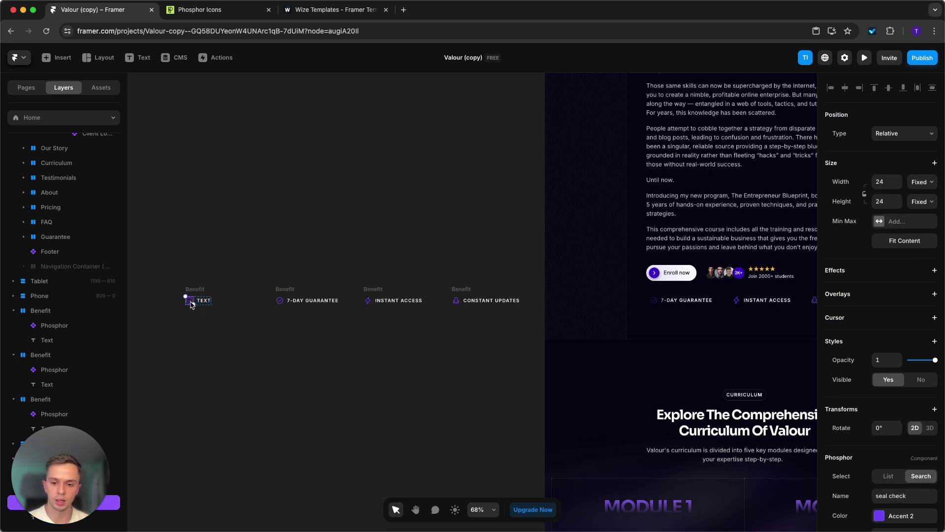
scroll(178, 323, up, 5)
scroll(178, 324, up, 2)
scroll(918, 429, down, 2)
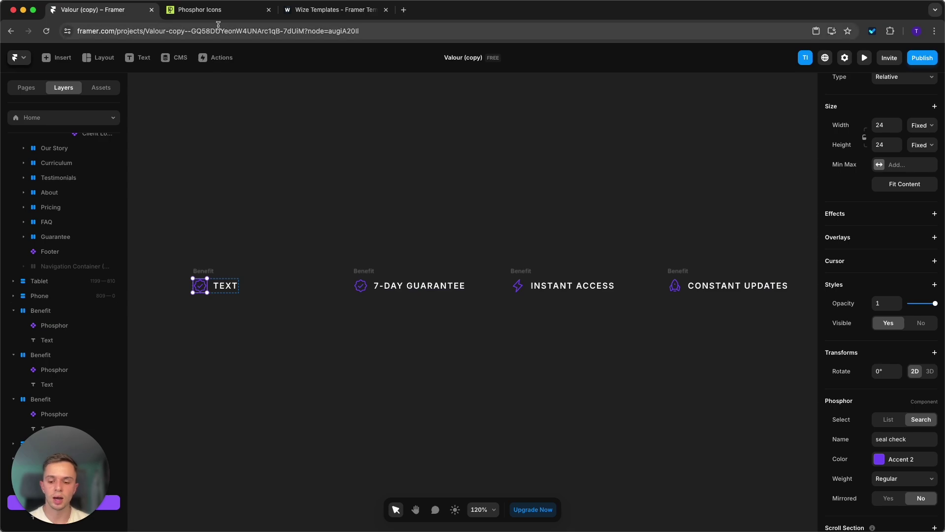
click(220, 9)
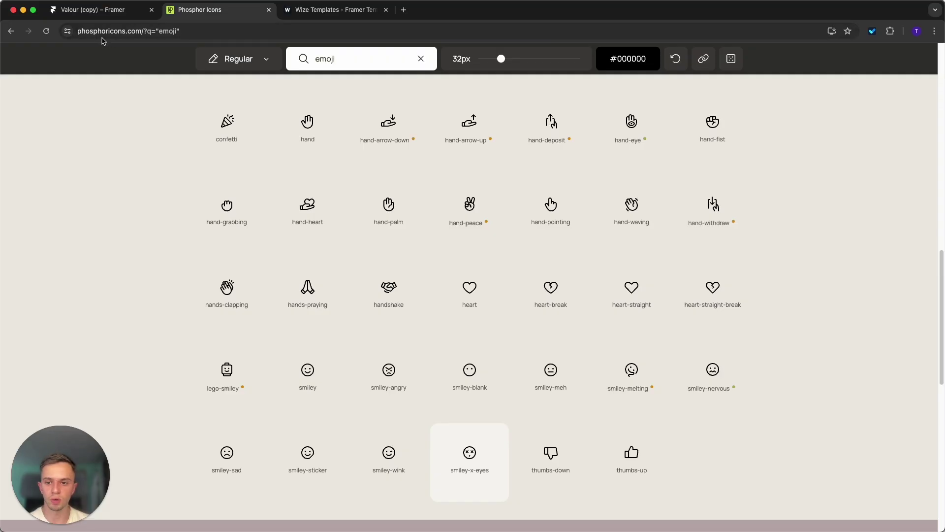
key(super+a)
key(BackSpace)
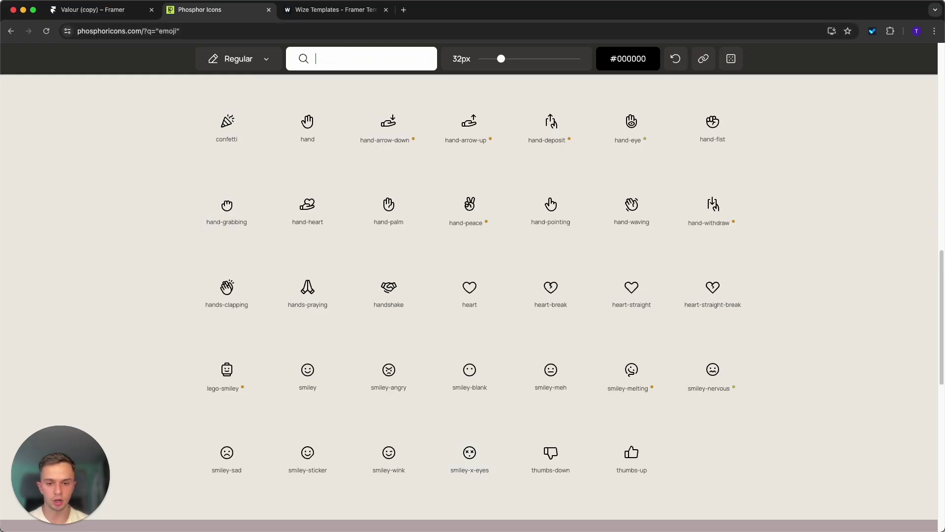
key(Escape)
scroll(509, 141, up, 5)
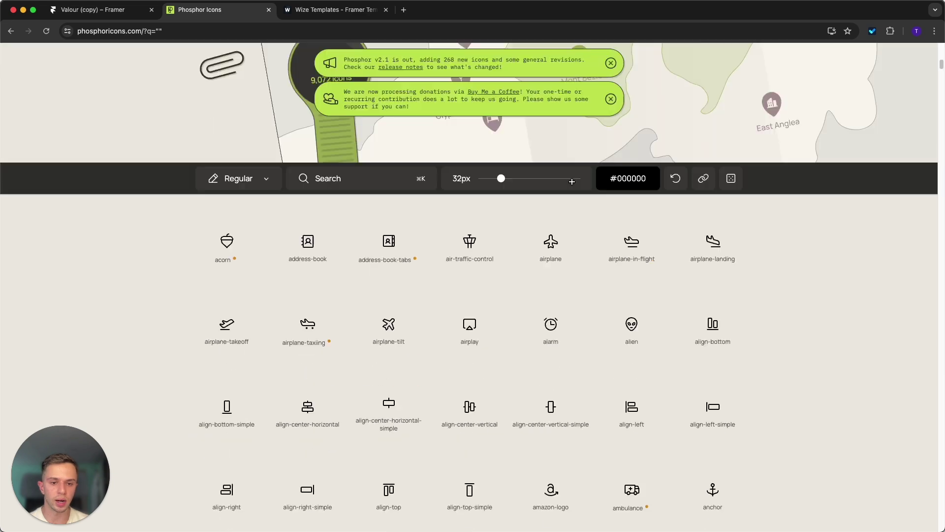
scroll(412, 253, down, 6)
scroll(647, 365, down, 3)
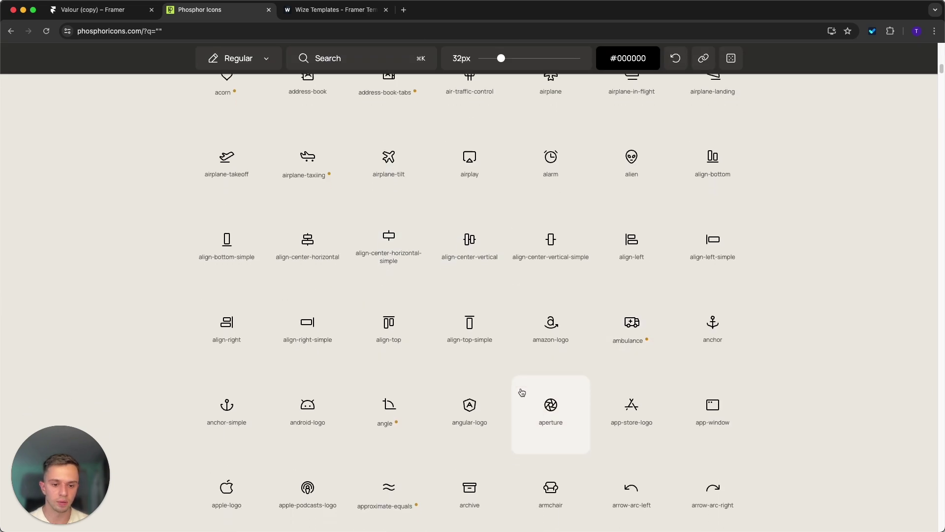
scroll(689, 310, up, 4)
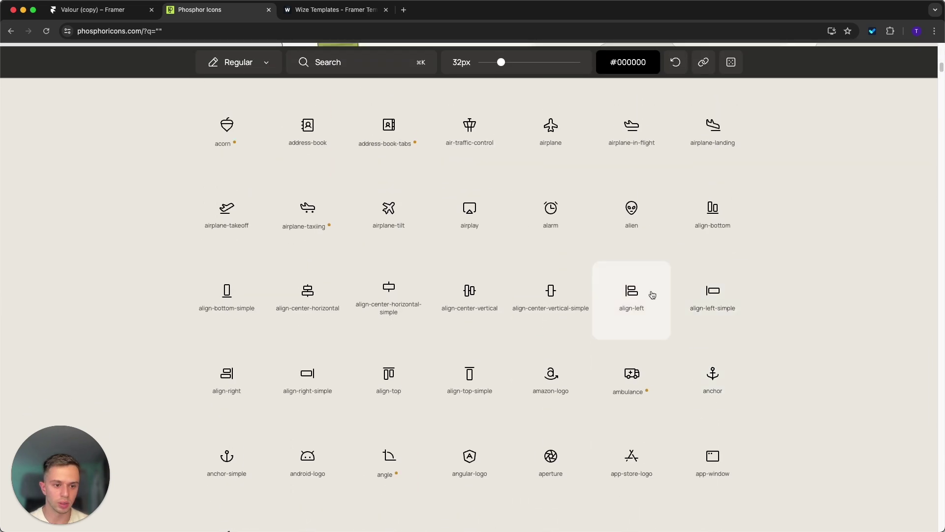
- Switch back to Framer and set the icon name of the TEXT benefit to alien
click(74, 12)
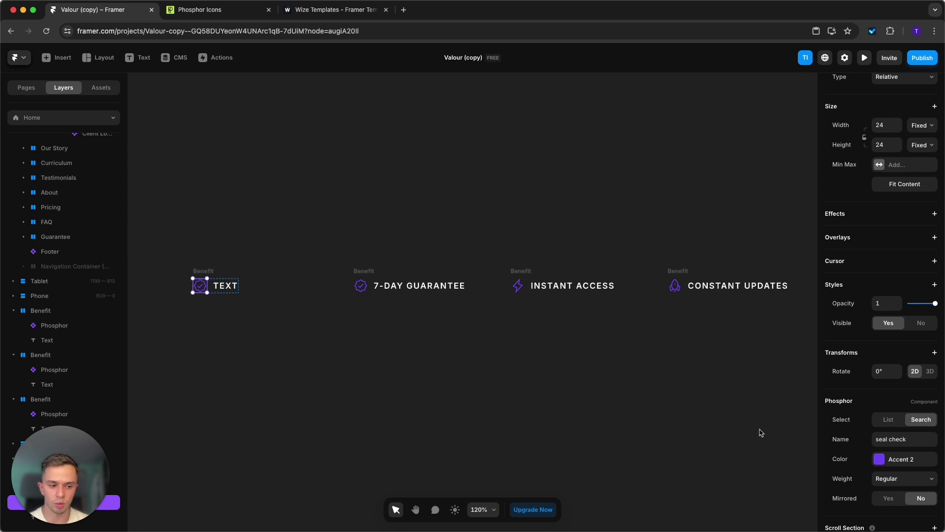
click(912, 440)
text(alien)
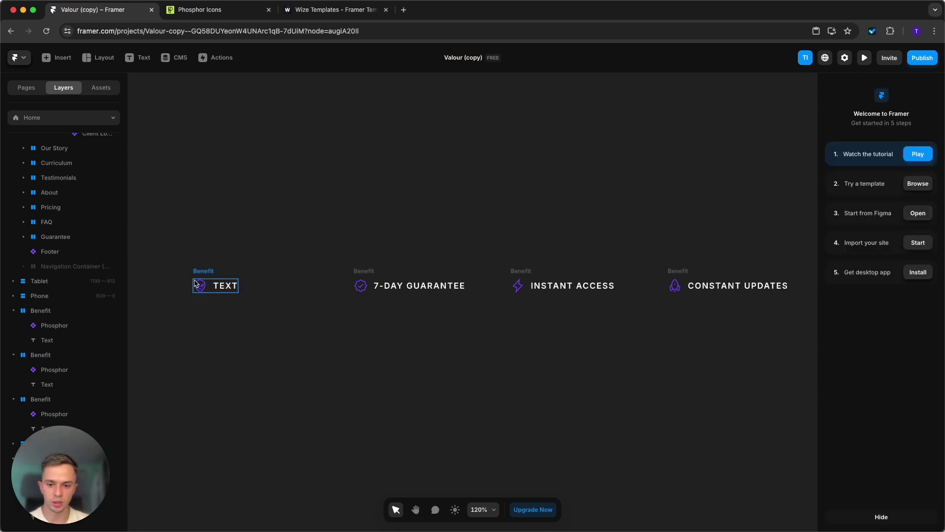
- Move the TEXT benefit closer to the 7-Day Guarantee benefit and connect it to the Benefits Ticker as another child item
scroll(189, 315, down, 5)
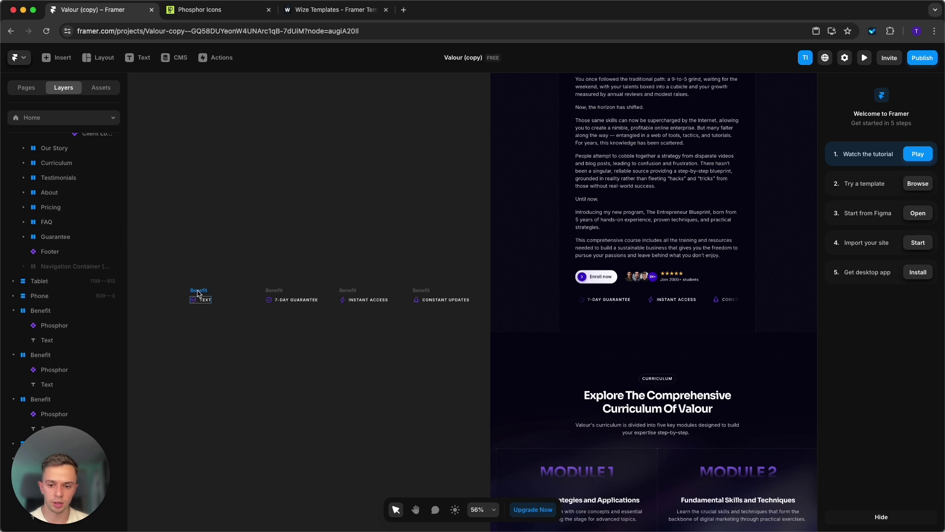
drag(194, 301, 234, 294)
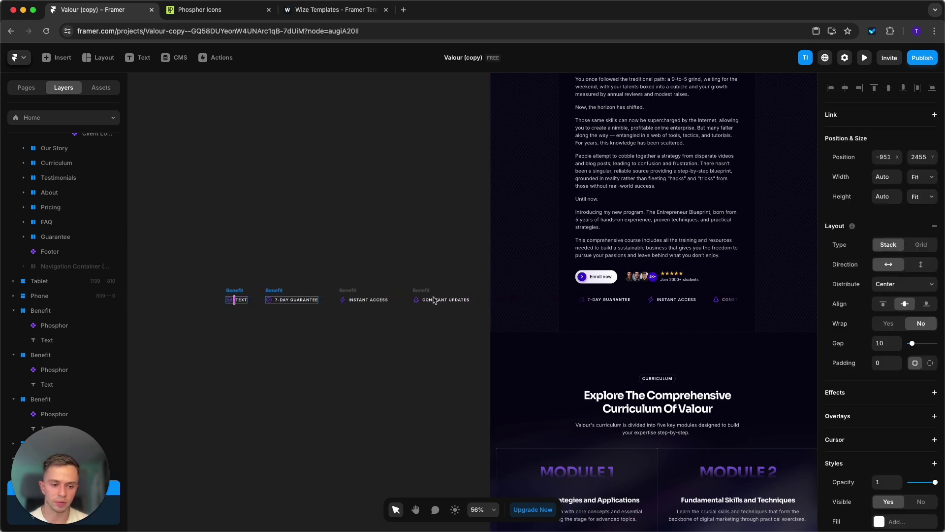
click(689, 303)
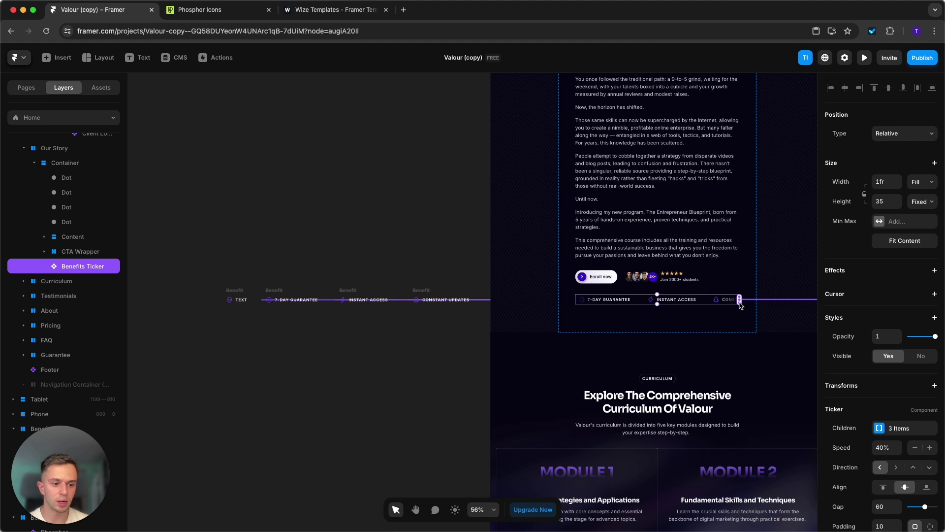
drag(740, 301, 241, 300)
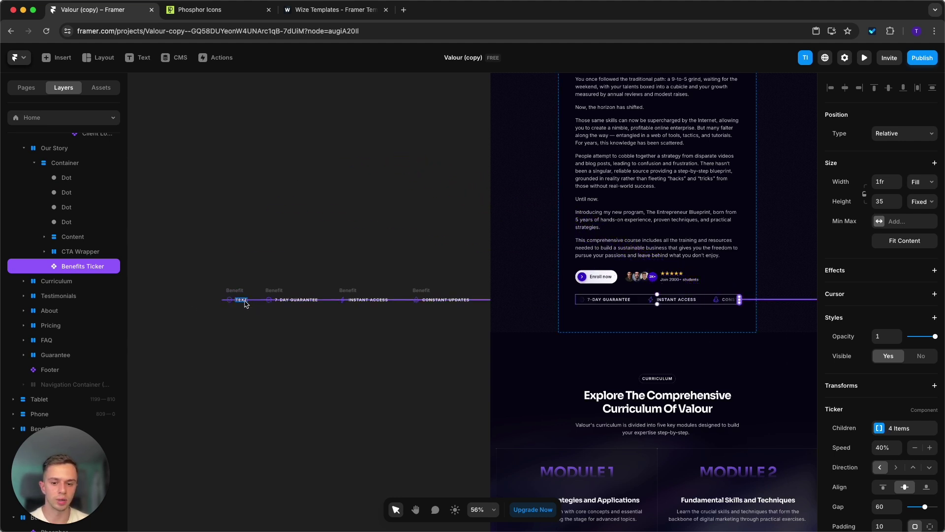
- Preview the page and check the TEXT benefit with its alien icon in the Our Story ticker, closing the preview when done
click(864, 58)
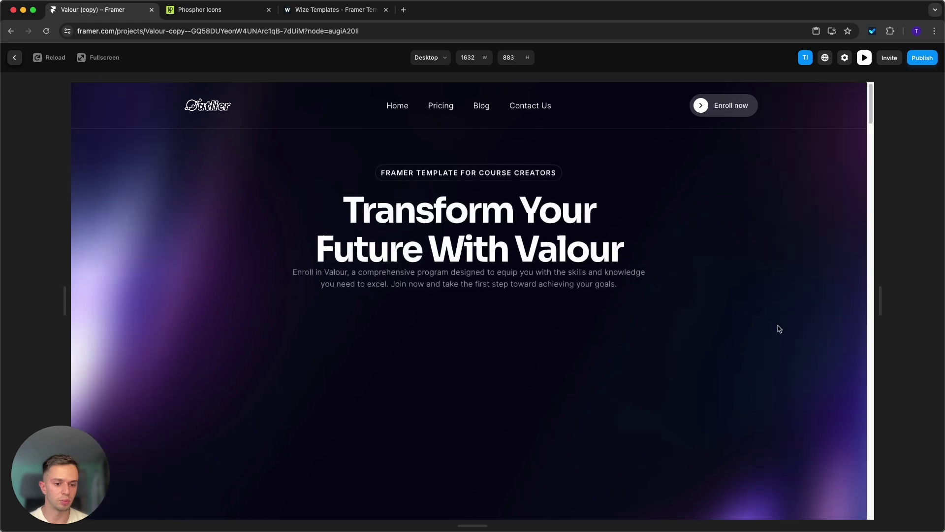
scroll(768, 328, down, 10)
scroll(752, 330, up, 2)
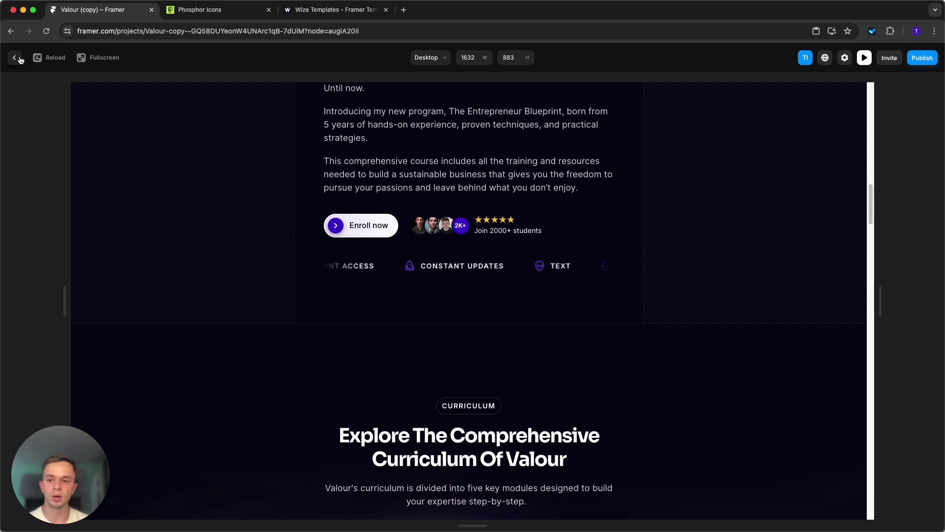
key(Escape)
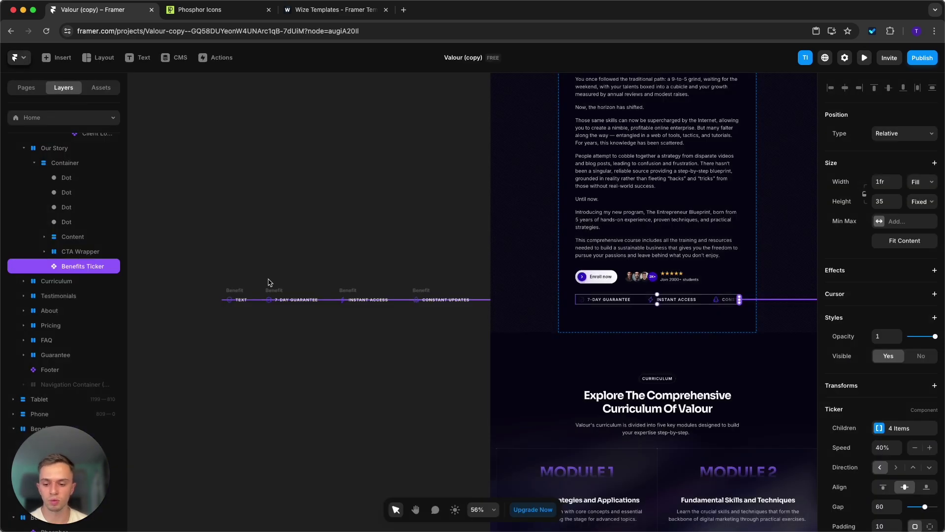
- Delete the TEXT benefit from the row of Benefit items beside the page
click(241, 293)
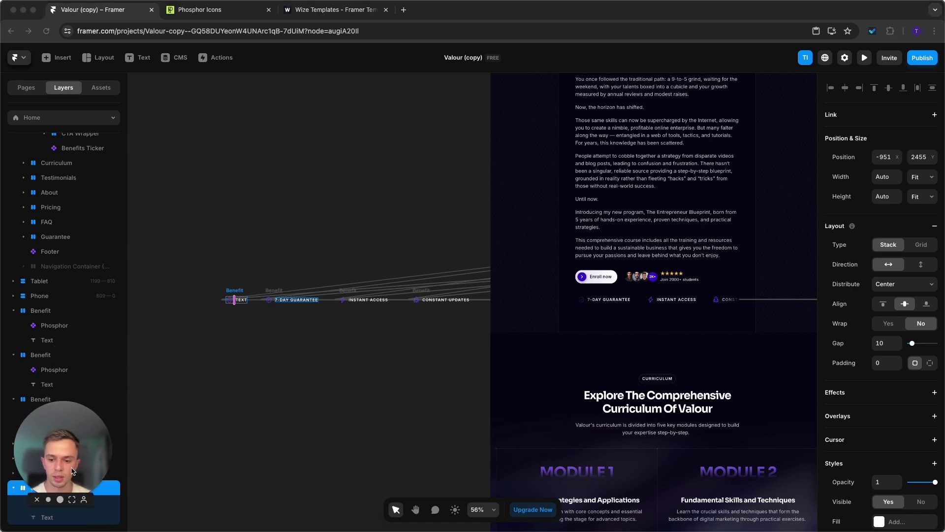
scroll(167, 371, up, 5)
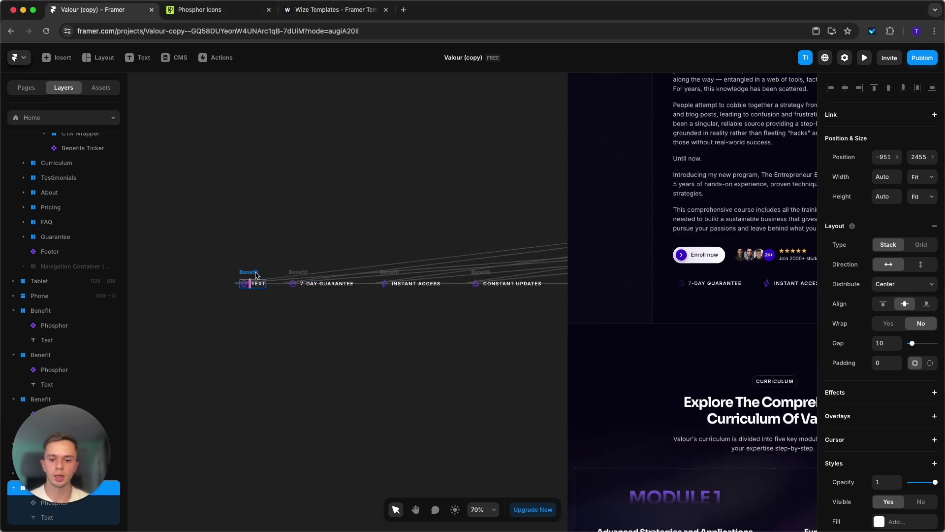
click(256, 274)
scroll(266, 260, down, 5)
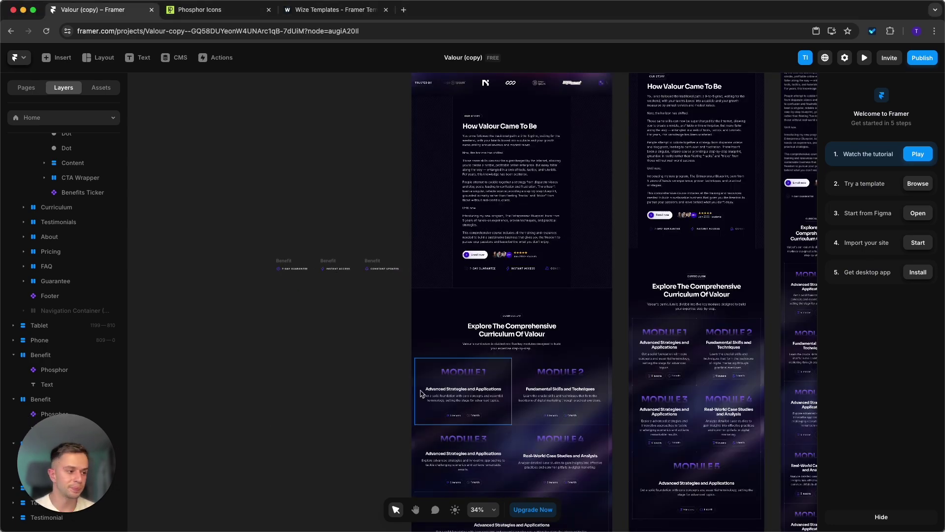
- Delete the two-column-wide Module 5 card from the Modules Grid in the desktop Curriculum section
scroll(443, 393, right, 2)
scroll(531, 488, up, 3)
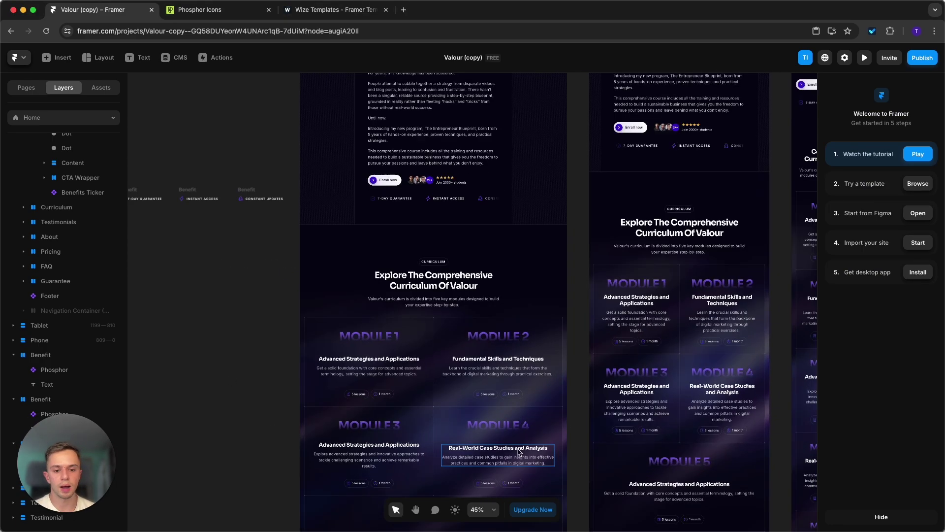
scroll(526, 443, down, 6)
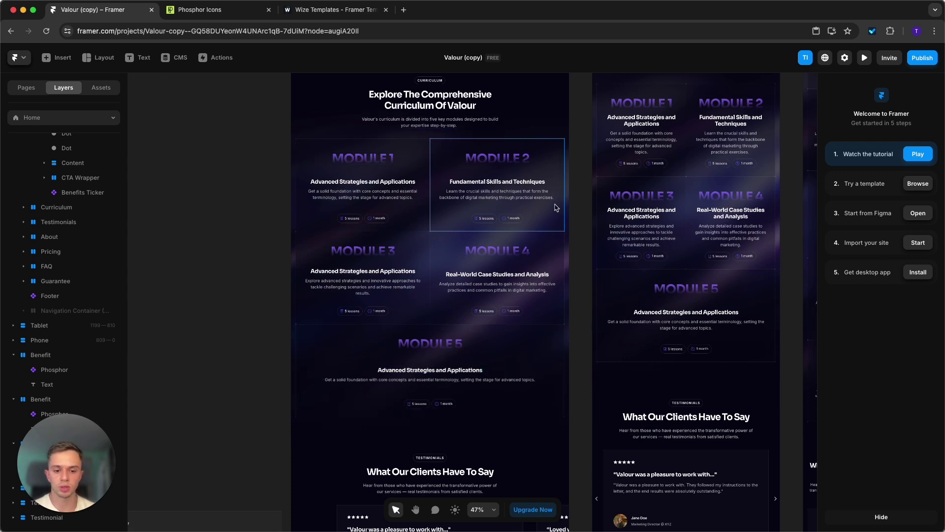
click(415, 337)
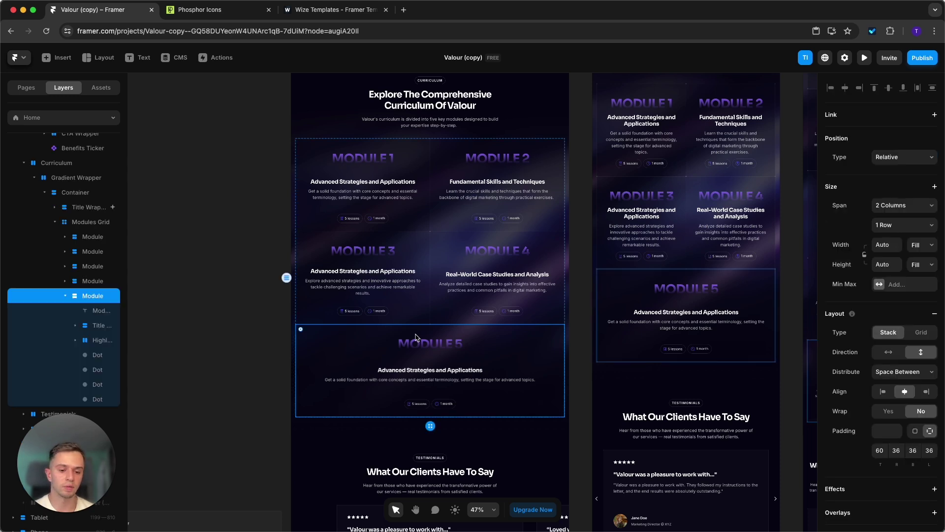
click(247, 338)
click(321, 338)
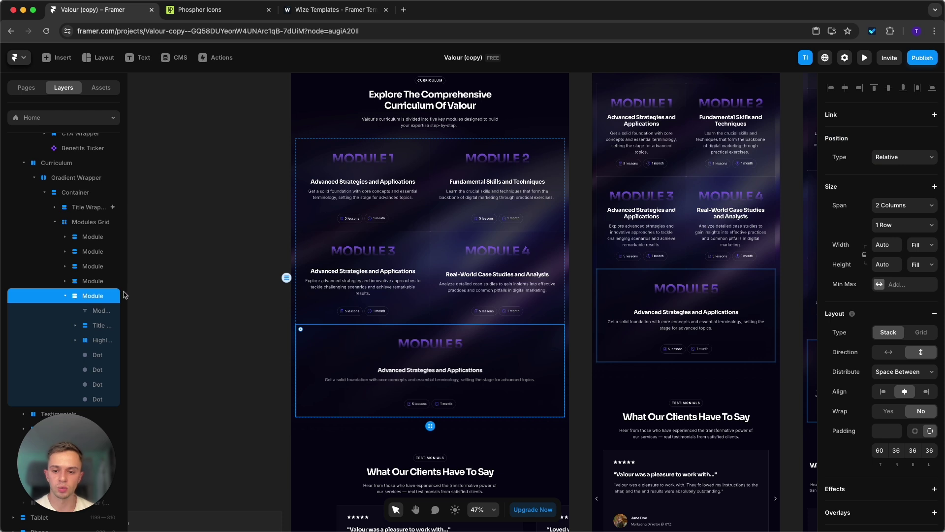
mouse_move(100, 298)
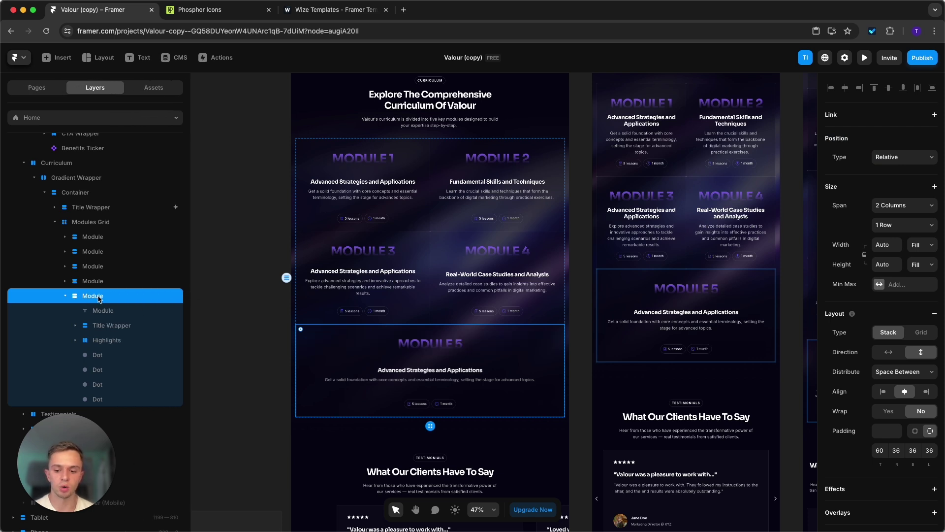
key(Delete)
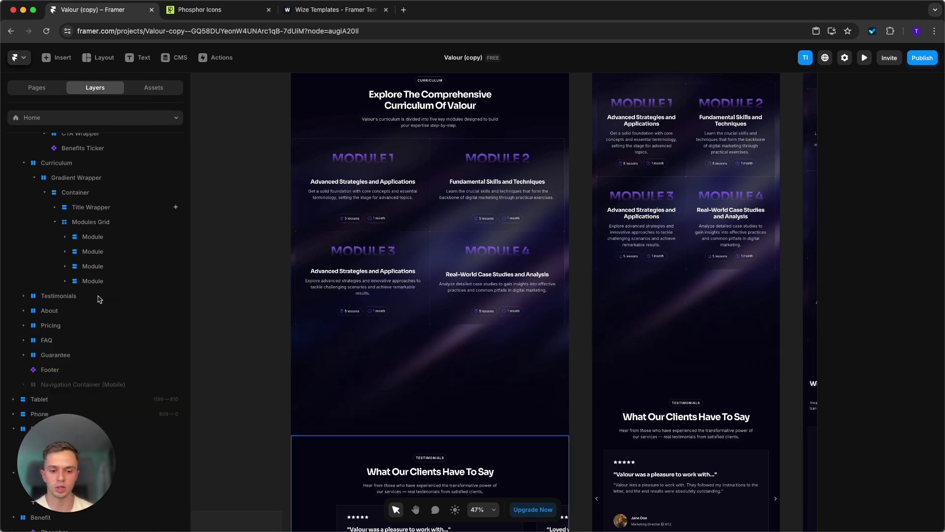
- Set the height of the Modules Grid in the Curriculum section to Fit Content
click(413, 350)
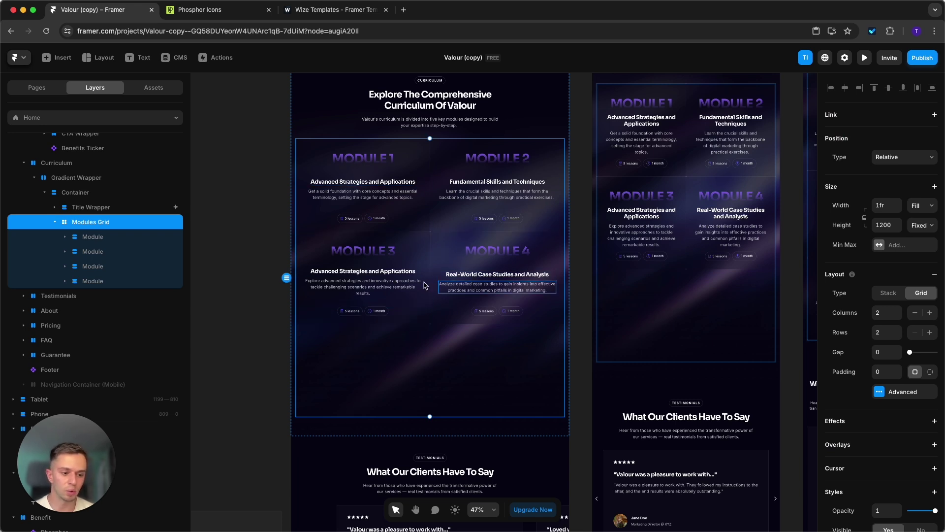
click(106, 238)
click(106, 251)
click(76, 240)
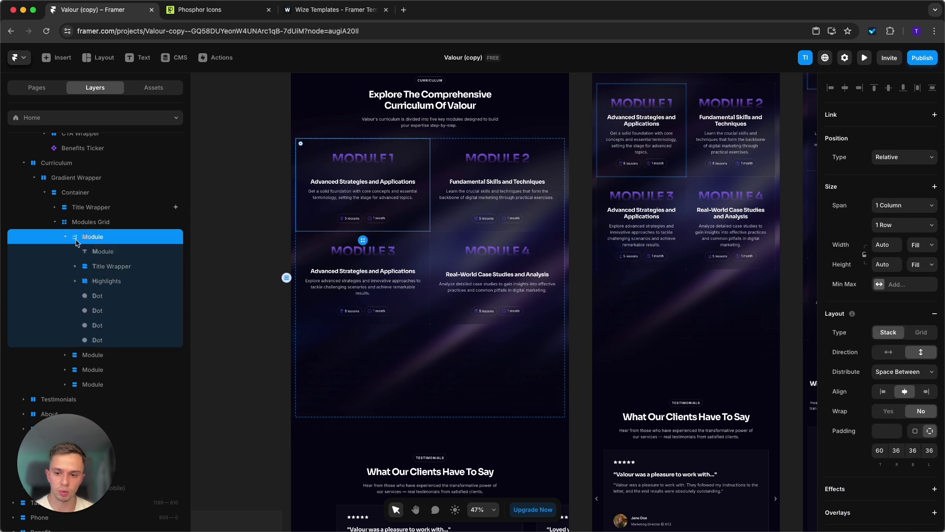
click(65, 237)
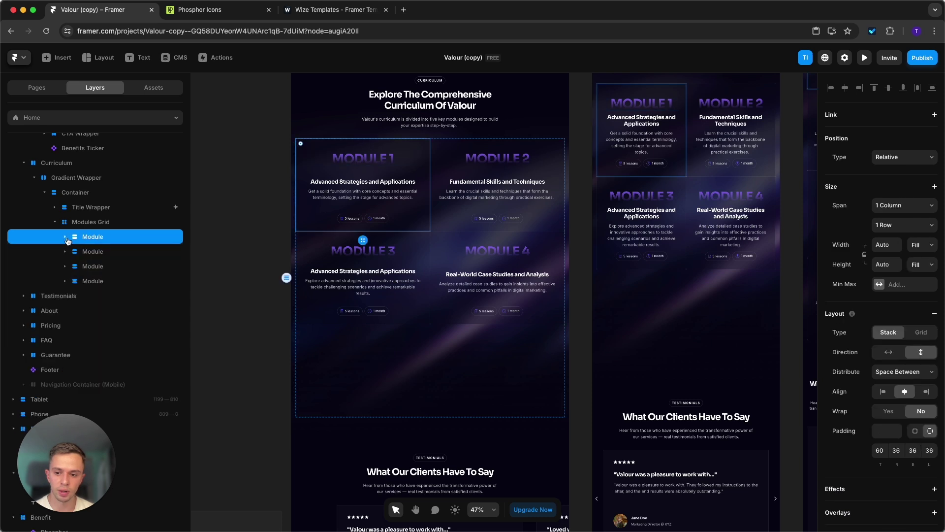
click(104, 221)
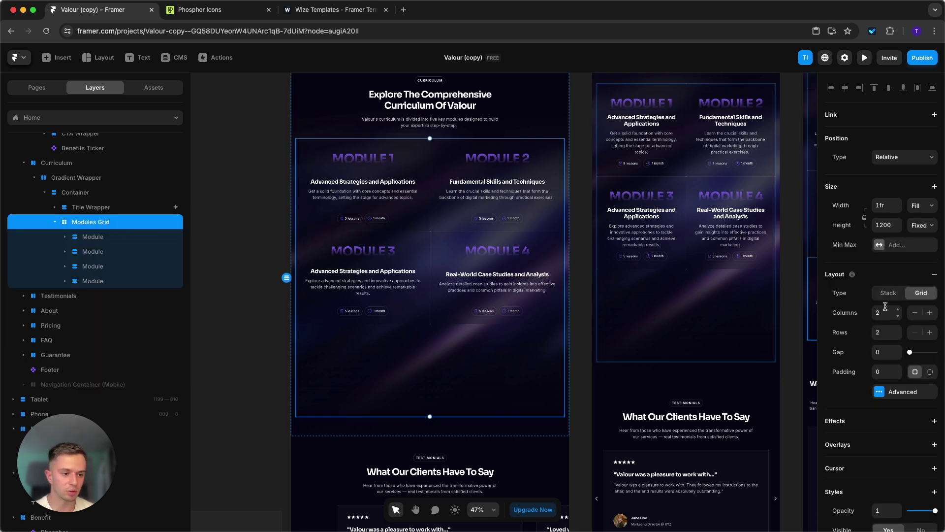
click(919, 226)
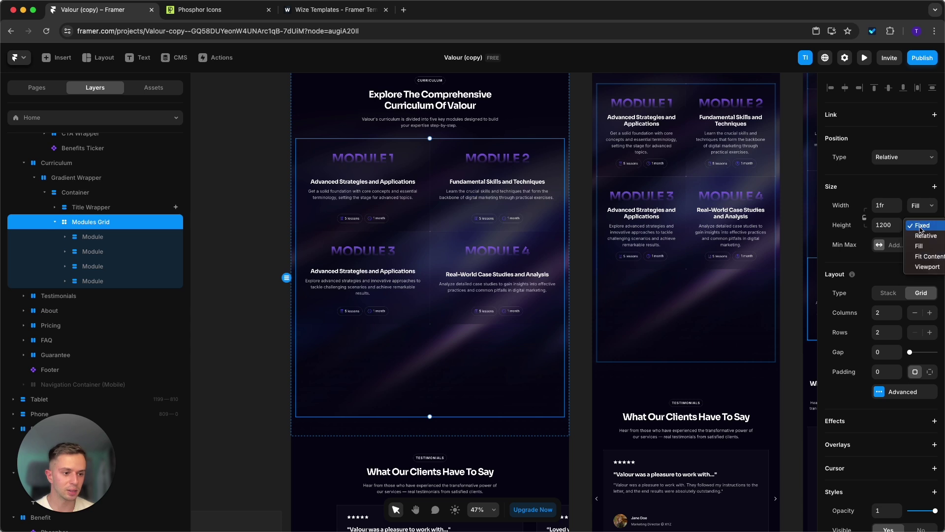
click(925, 257)
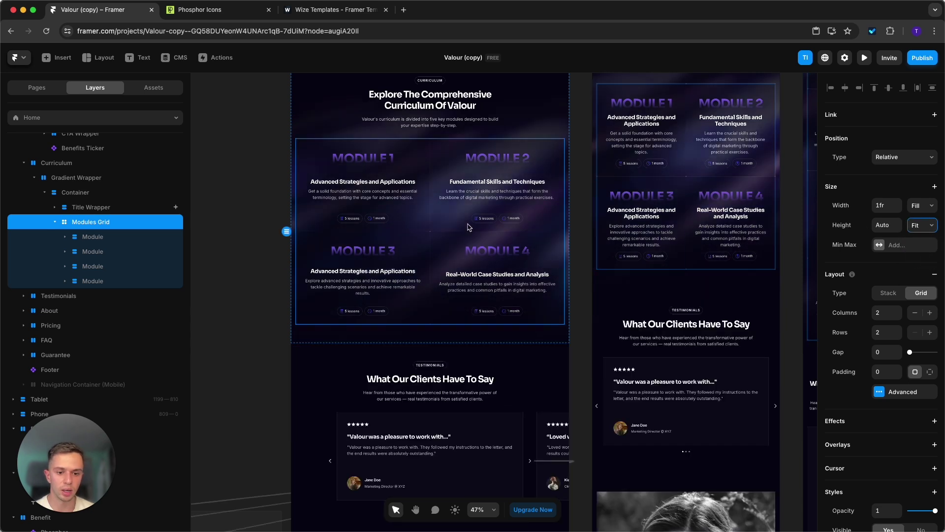
- Duplicate the Module 4 card twice to fill a third row of the Modules Grid
click(105, 281)
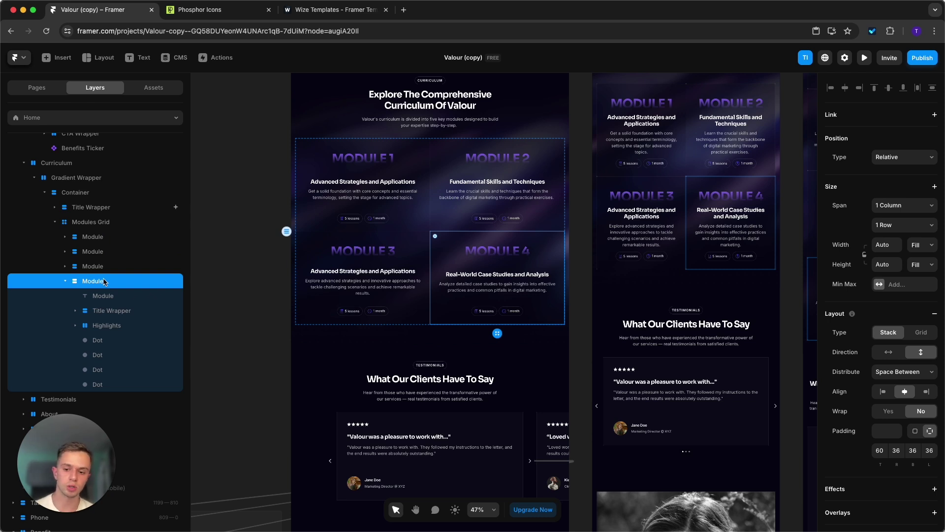
click(66, 281)
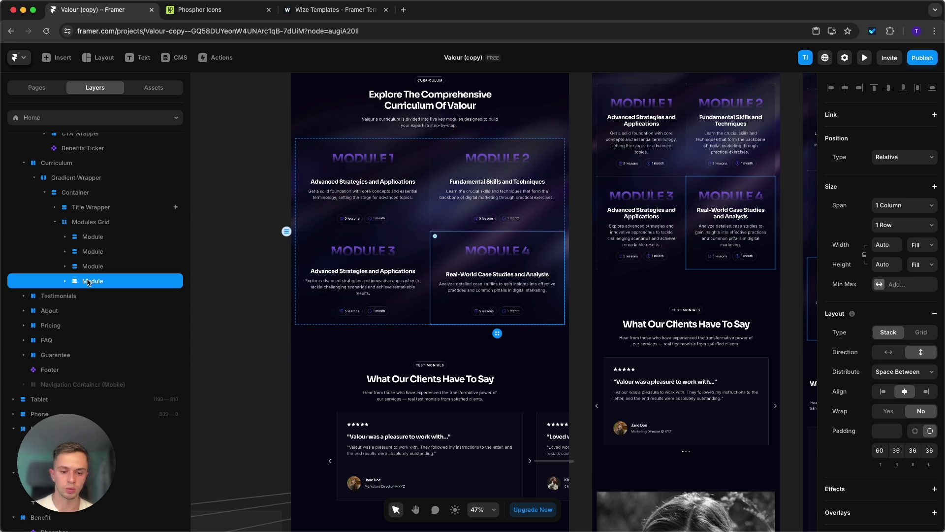
key(super+d)
key(super+d)
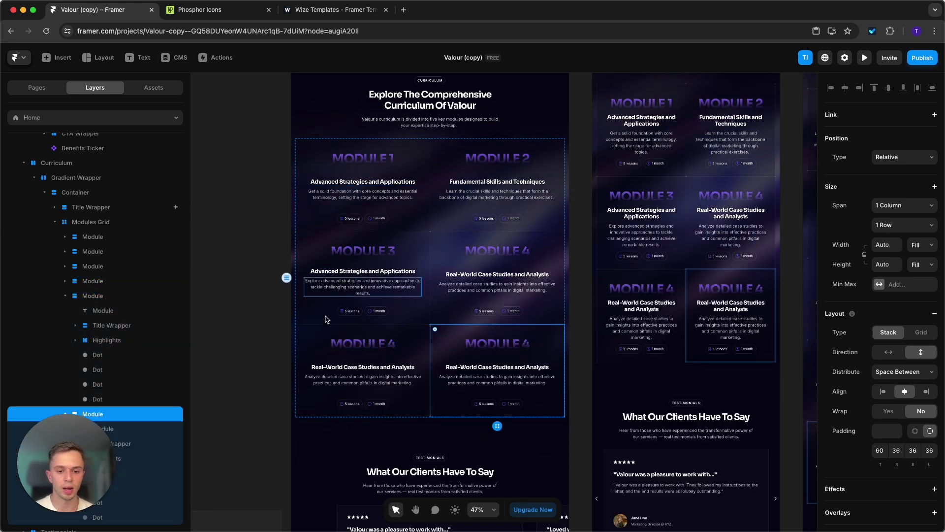
key(Escape)
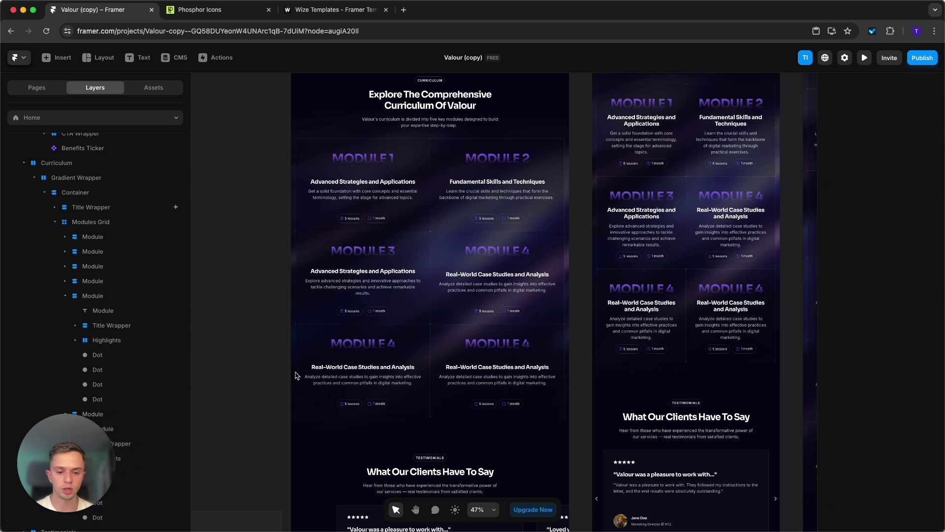
- Renumber the headings of the two duplicated module cards as MODULE 5 and MODULE 6
scroll(379, 379, up, 5)
scroll(385, 382, up, 2)
double_click(390, 321)
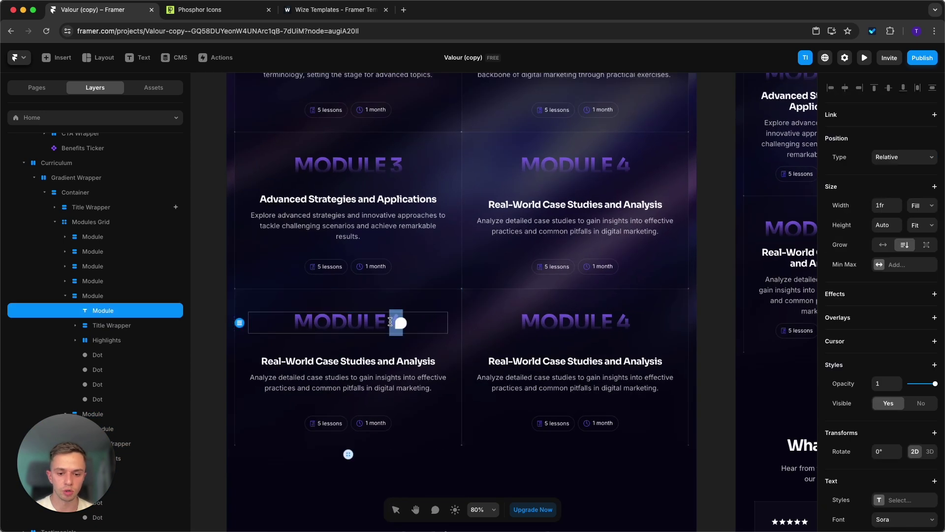
text(5)
double_click(624, 321)
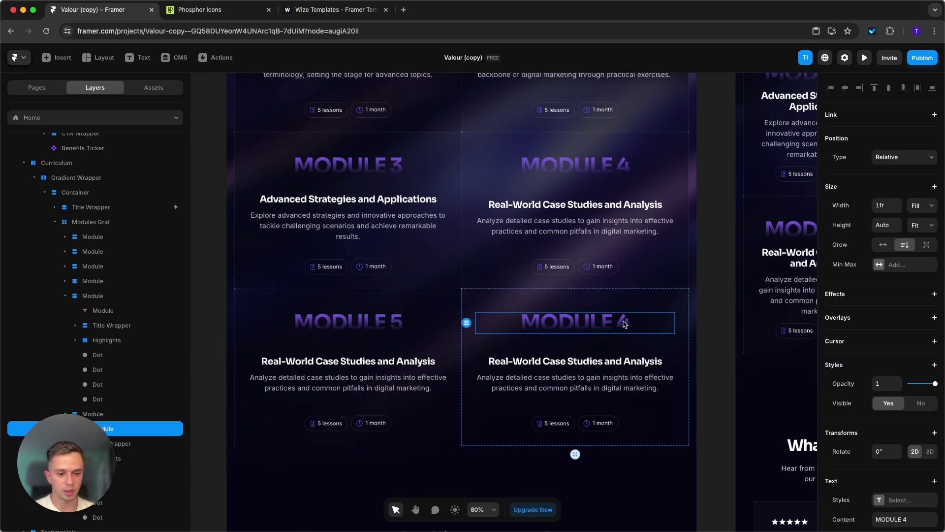
text(6)
click(222, 383)
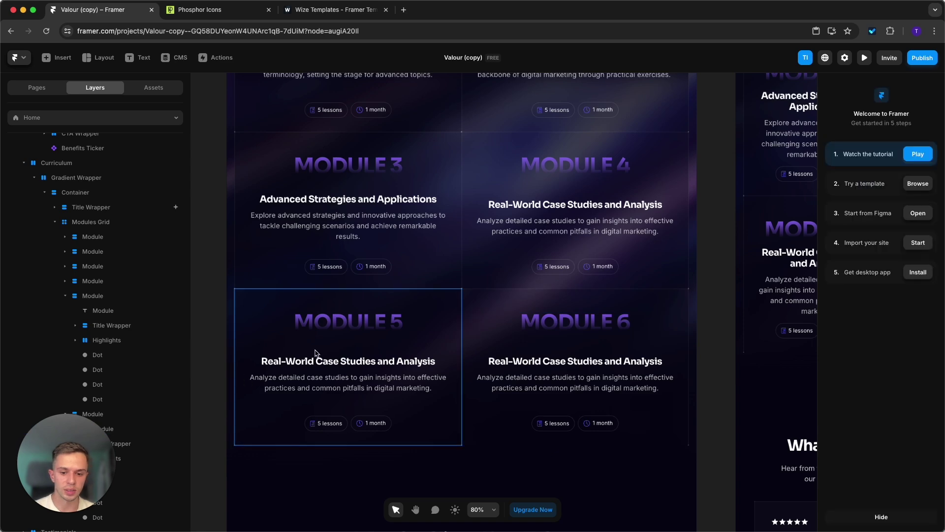
- Review the Curriculum module cards on desktop and tablet and select the Slideshow in the desktop Testimonials section
scroll(421, 316, down, 5)
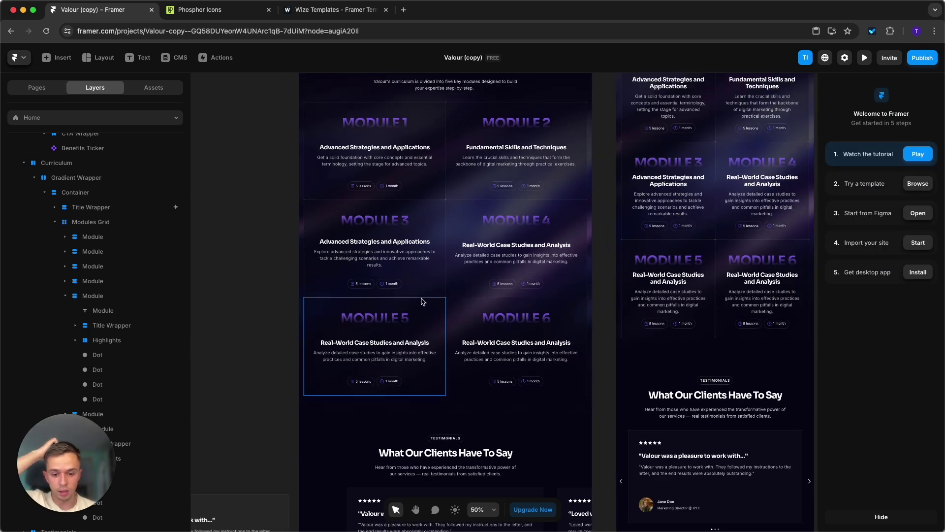
scroll(541, 288, down, 3)
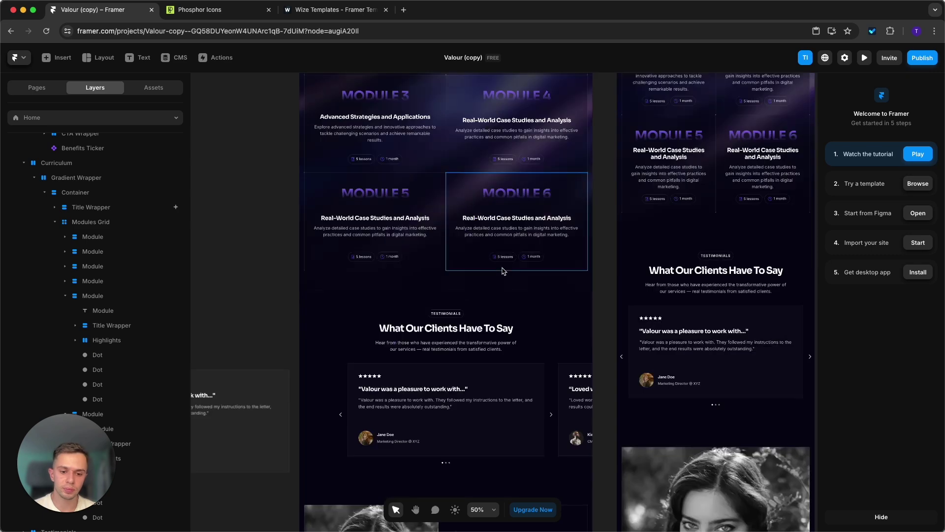
scroll(503, 271, up, 4)
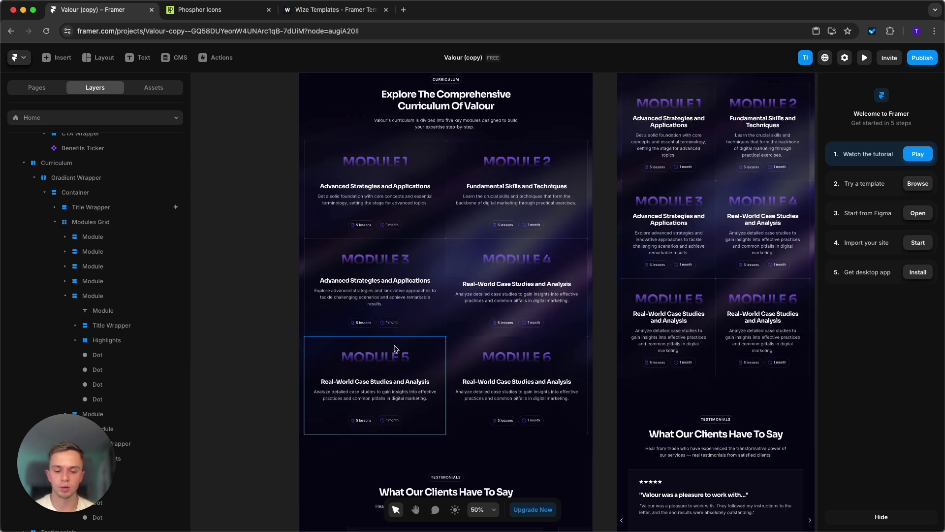
scroll(399, 350, down, 6)
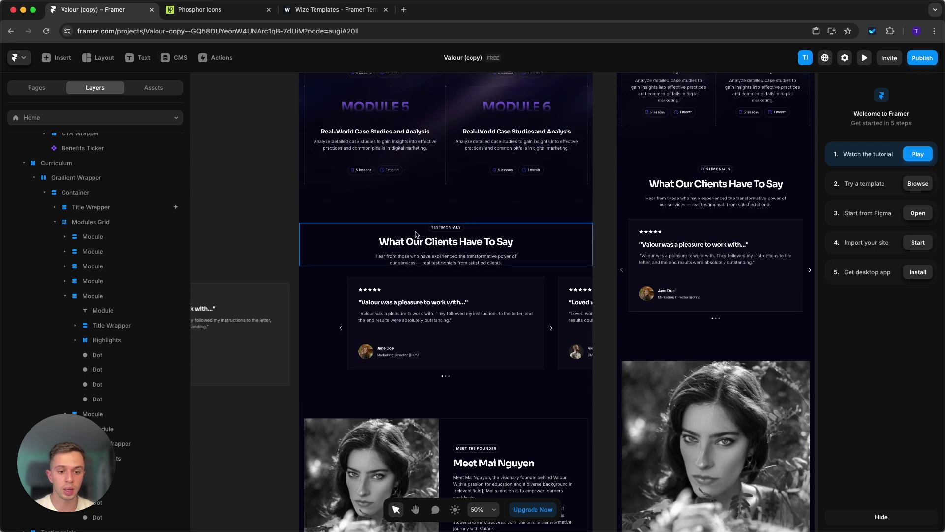
scroll(470, 332, up, 3)
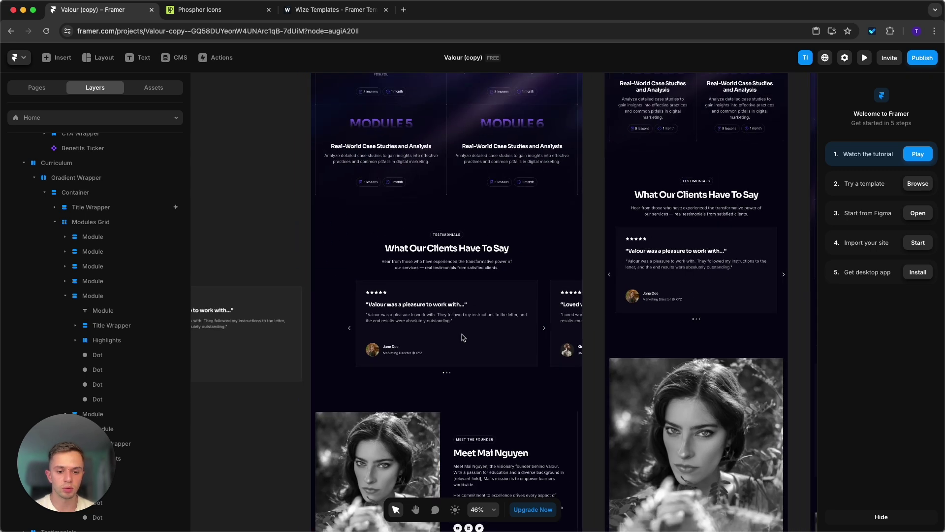
click(474, 329)
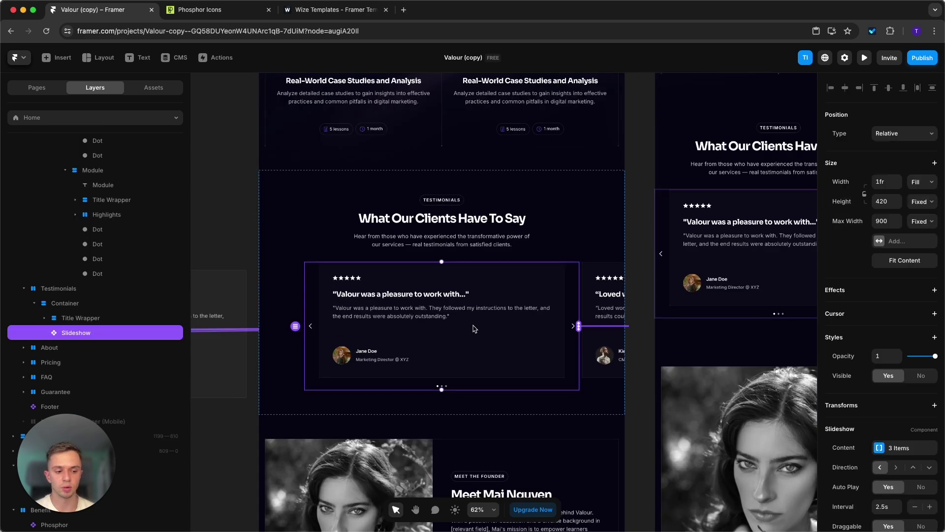
- Preview the page and browse the Testimonials slideshow with its previous arrow and by swiping the cards
click(865, 57)
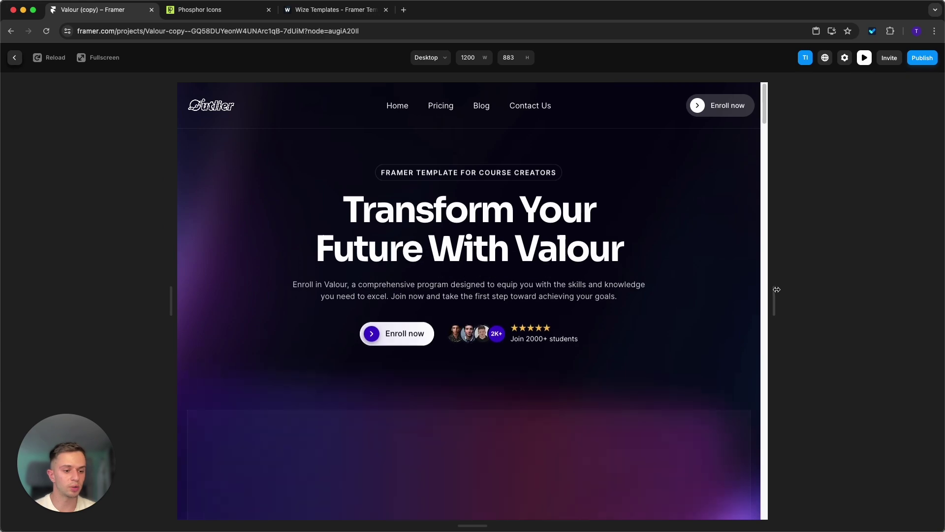
scroll(679, 321, down, 10)
scroll(703, 306, down, 15)
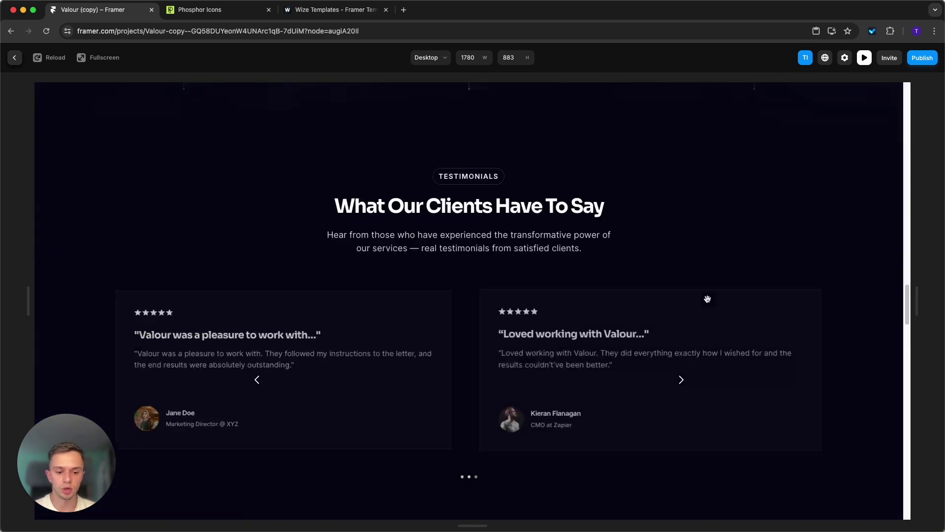
scroll(742, 327, up, 8)
scroll(731, 337, down, 3)
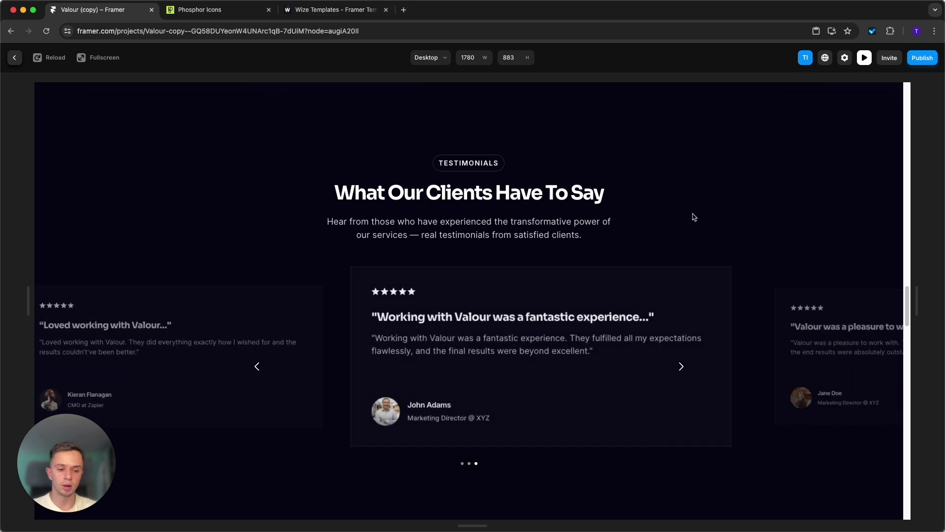
click(257, 367)
drag(538, 417, 343, 438)
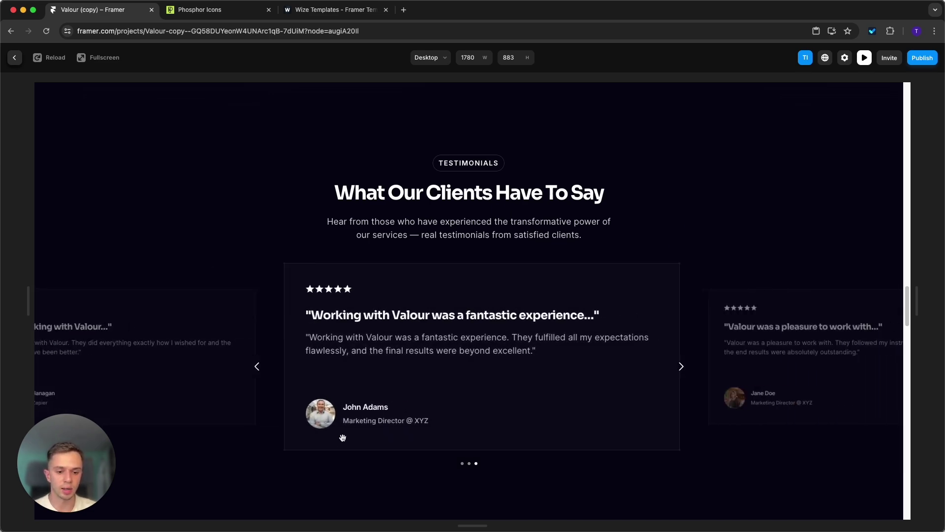
click(15, 59)
- Duplicate the "Working with Valour was a fantastic experience..." Testimonial card beside the desktop page, placing the copy left of the original
scroll(424, 202, left, 3)
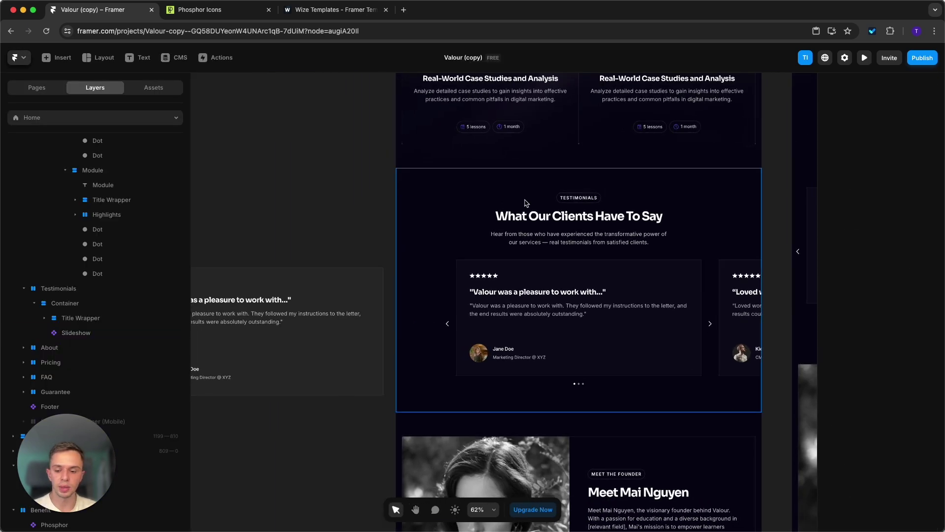
scroll(525, 203, down, 5)
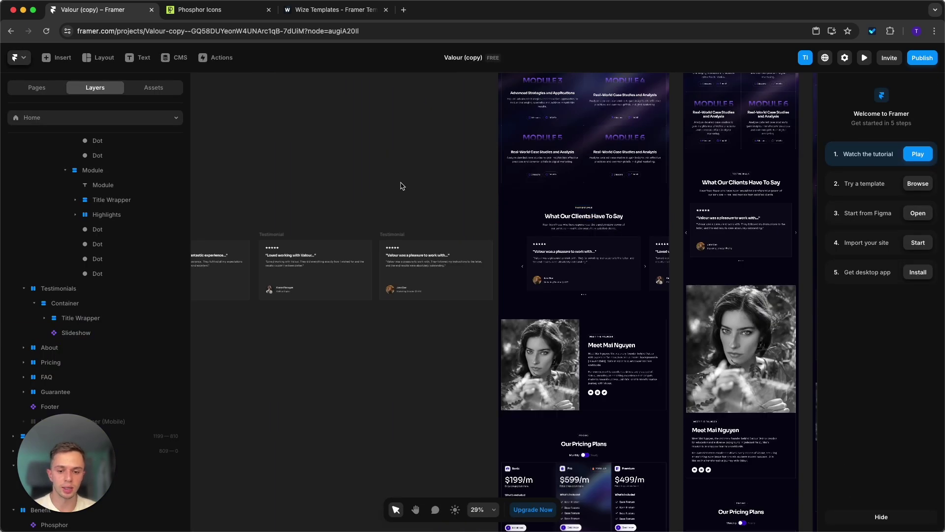
drag(402, 186, 508, 316)
click(291, 374)
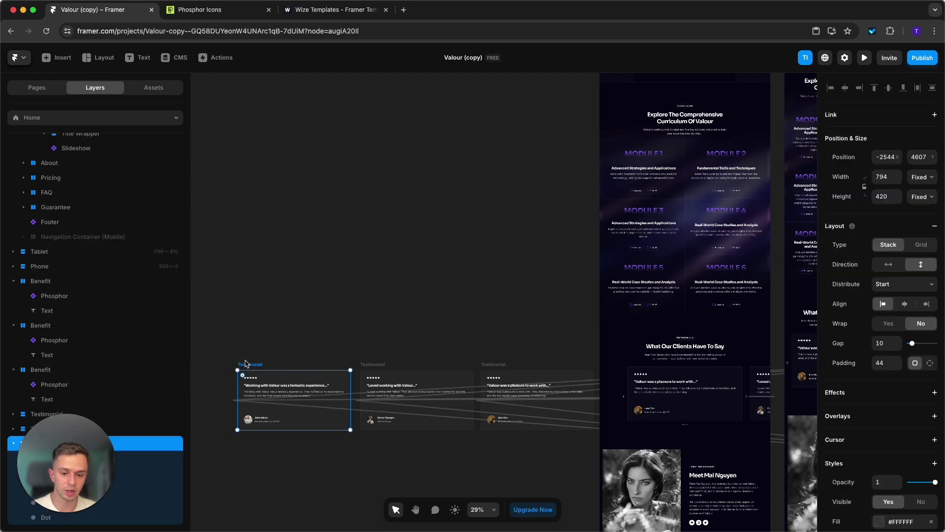
click(349, 321)
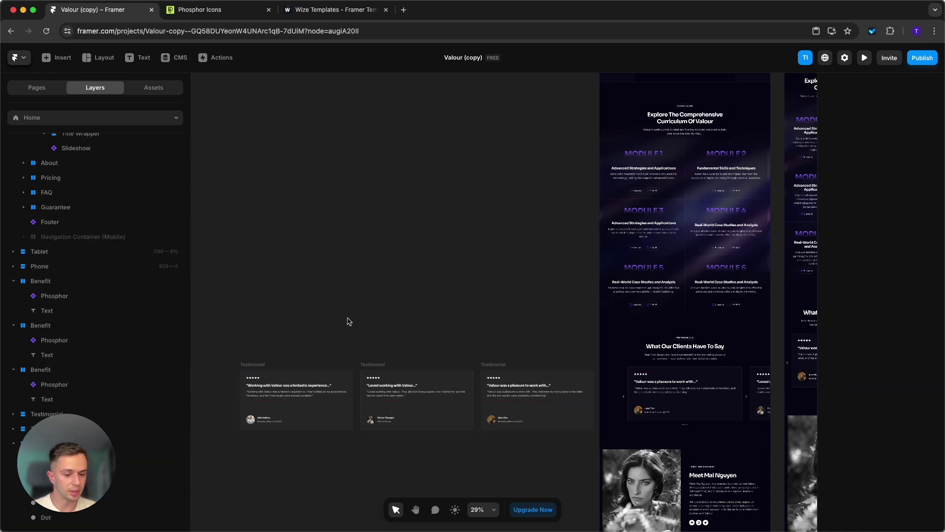
drag(349, 321, 418, 220)
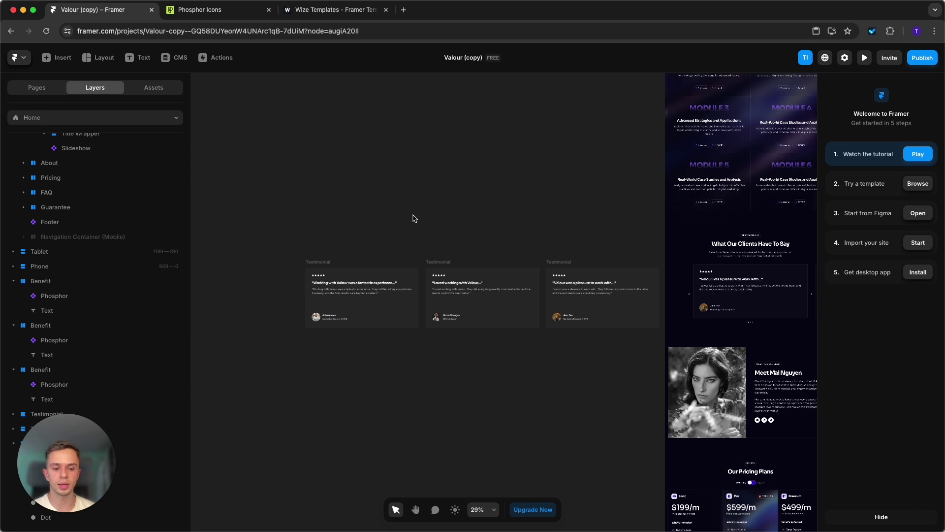
click(323, 262)
drag(354, 236, 380, 241)
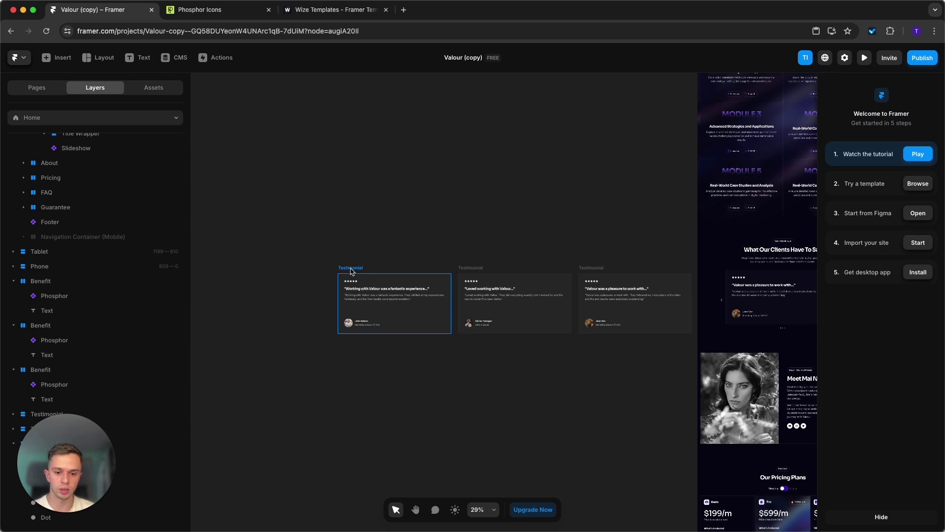
click(351, 271)
scroll(422, 253, left, 2)
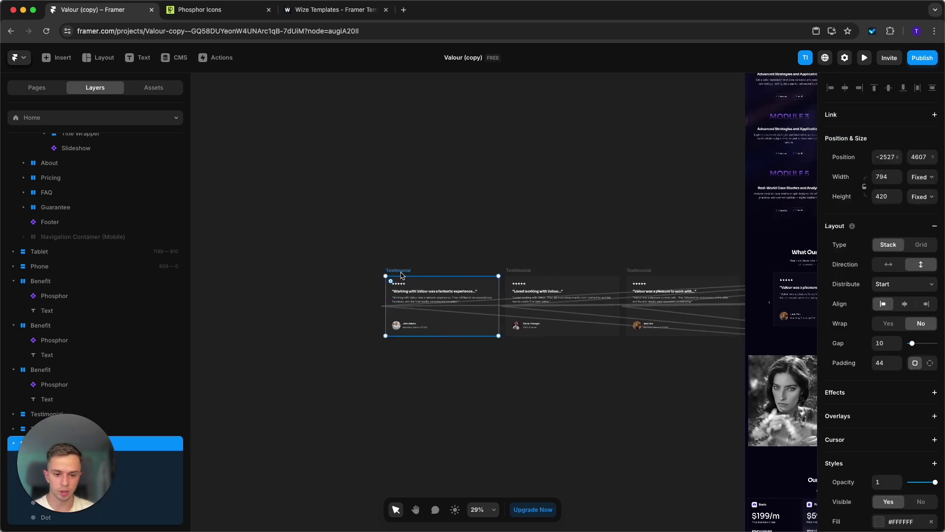
drag(402, 274, 279, 283)
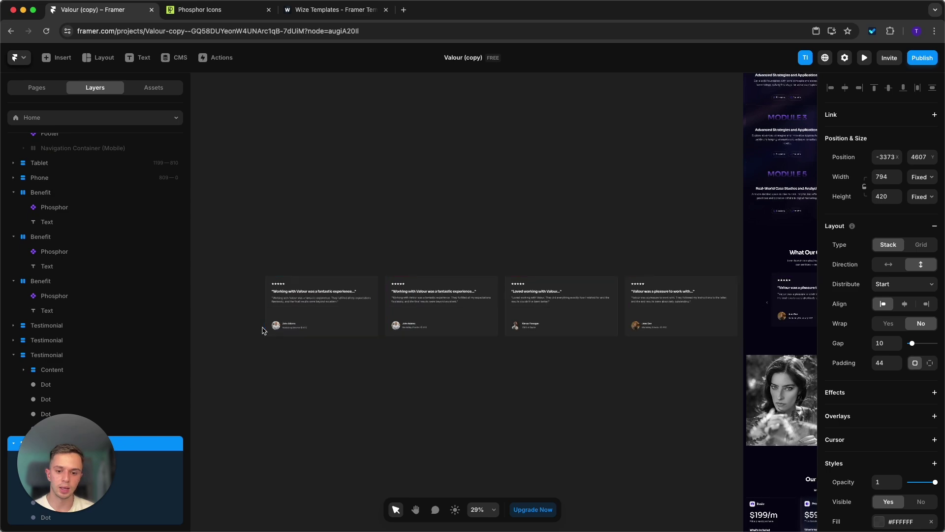
- Examine the editable title, avatar, name and job title layers of the duplicated Testimonial card
scroll(262, 330, up, 10)
click(386, 152)
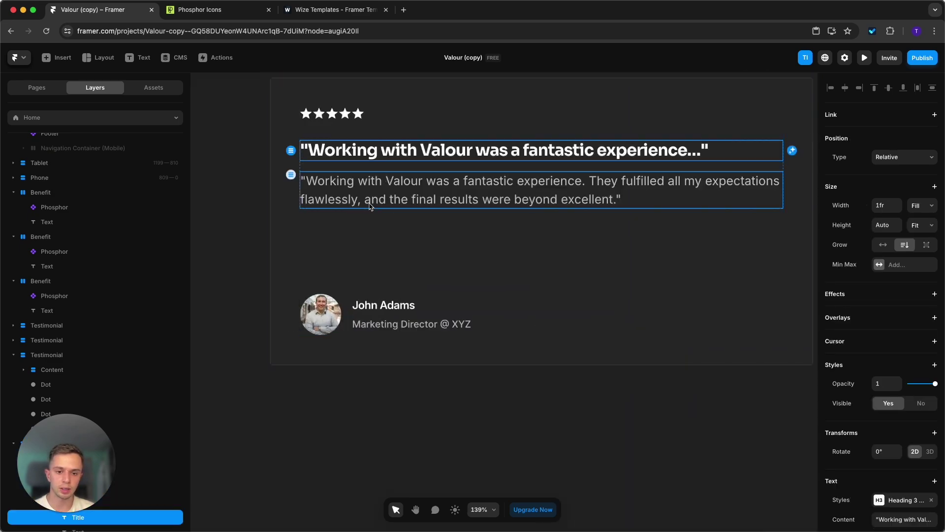
click(324, 326)
click(389, 306)
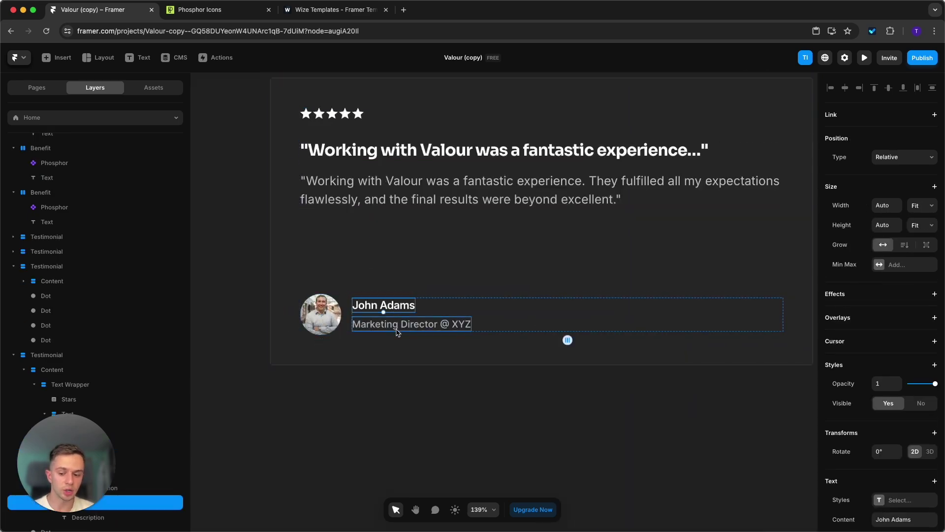
click(398, 333)
- Connect the duplicated Testimonial card to the desktop Slideshow as its fourth content item and check the pagination dots
scroll(280, 350, down, 10)
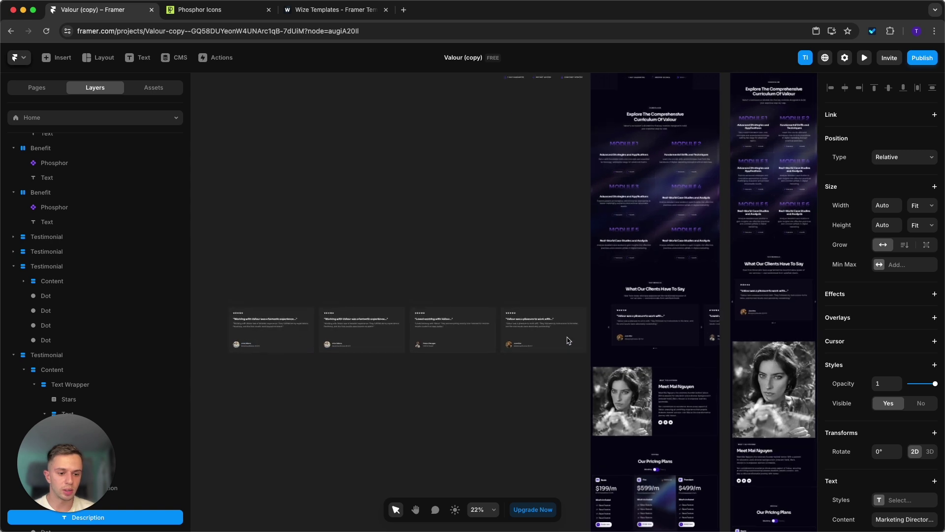
click(647, 334)
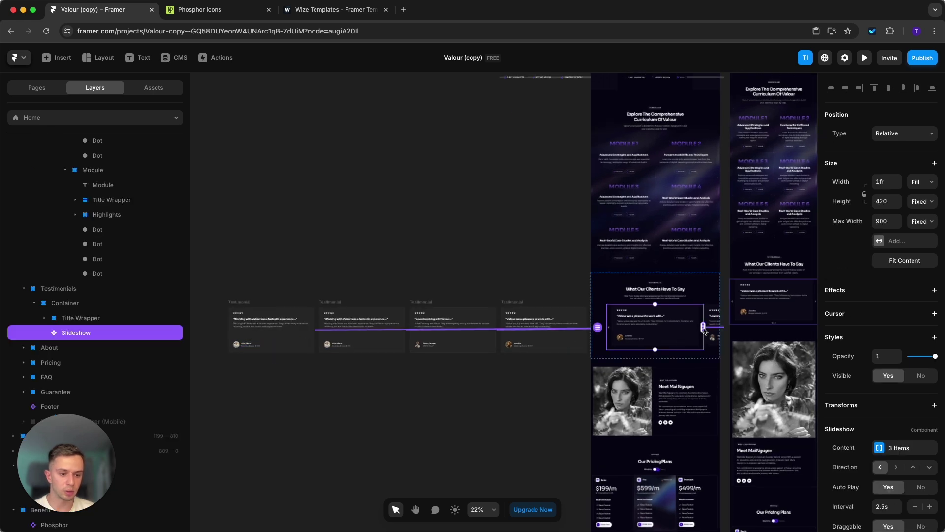
drag(704, 327, 273, 343)
scroll(266, 194, up, 5)
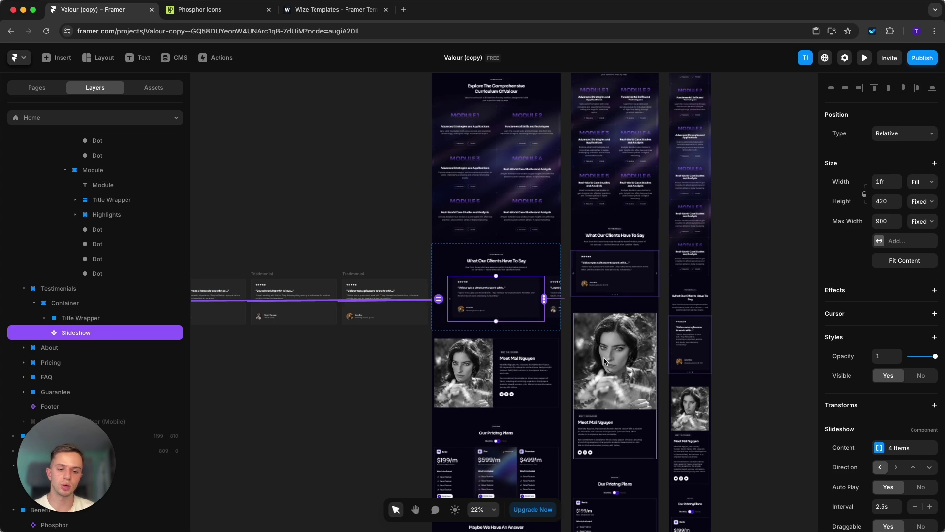
scroll(479, 303, up, 10)
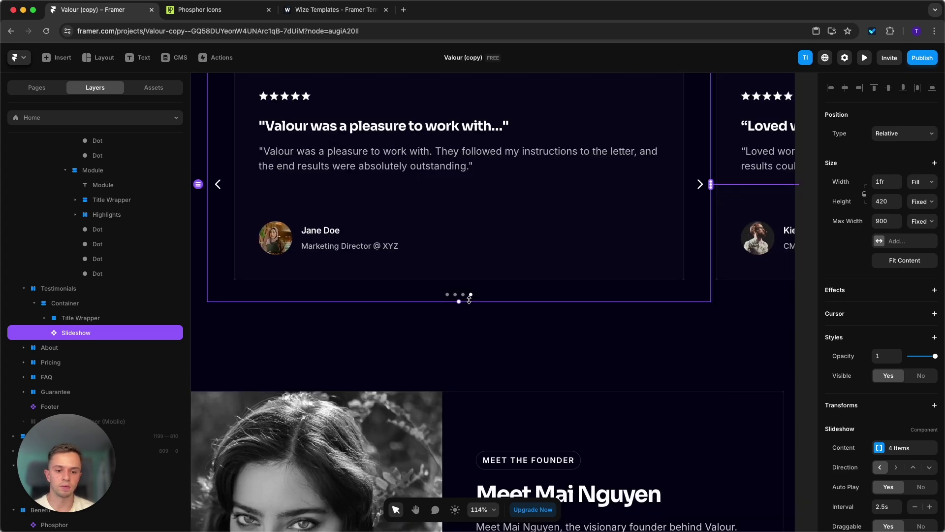
scroll(479, 300, down, 4)
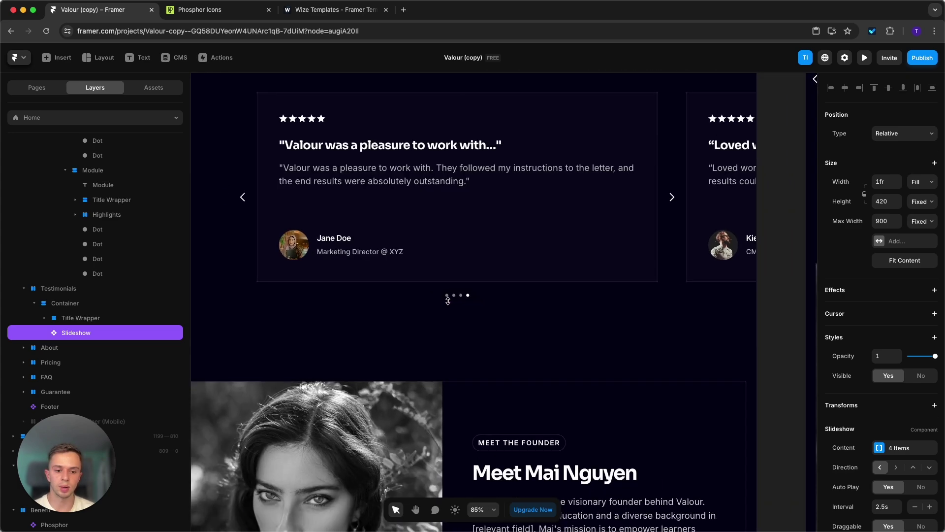
- Select the founder's photo in the desktop About section and locate its image fill setting
scroll(474, 307, down, 5)
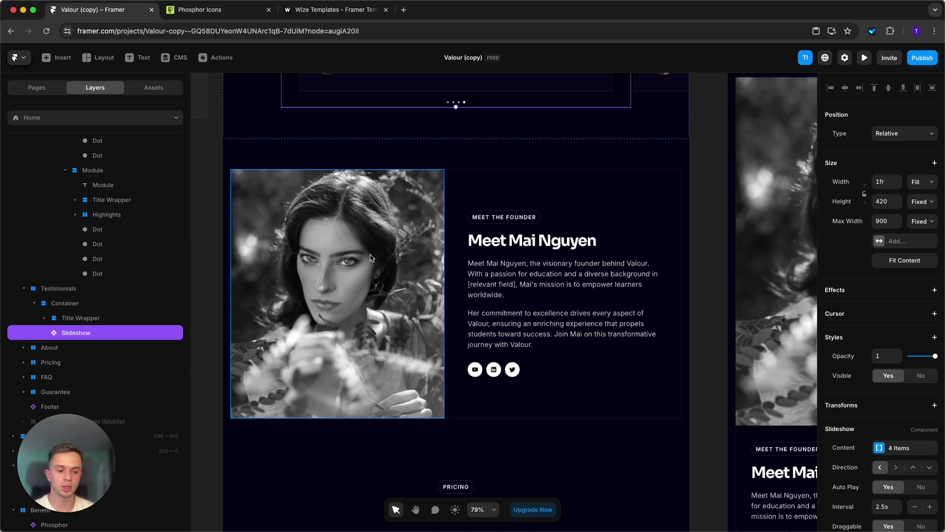
click(370, 257)
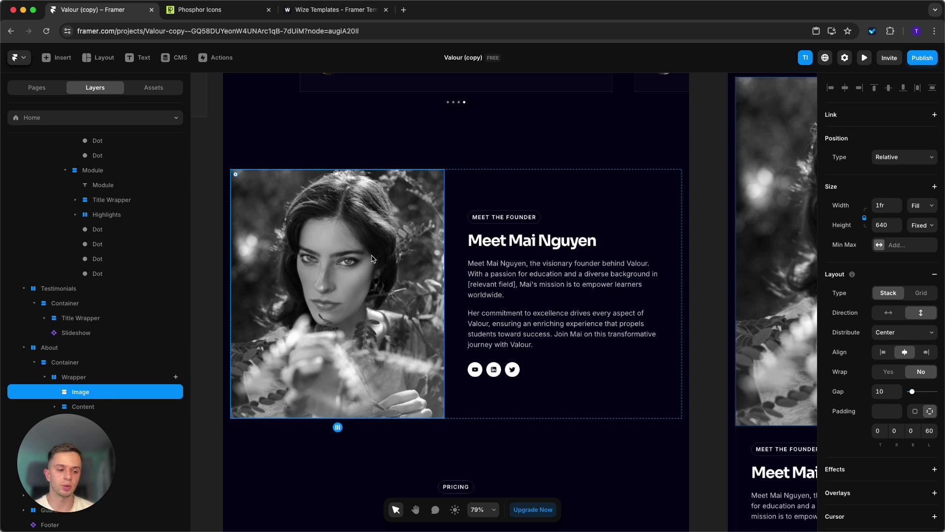
scroll(890, 406, down, 8)
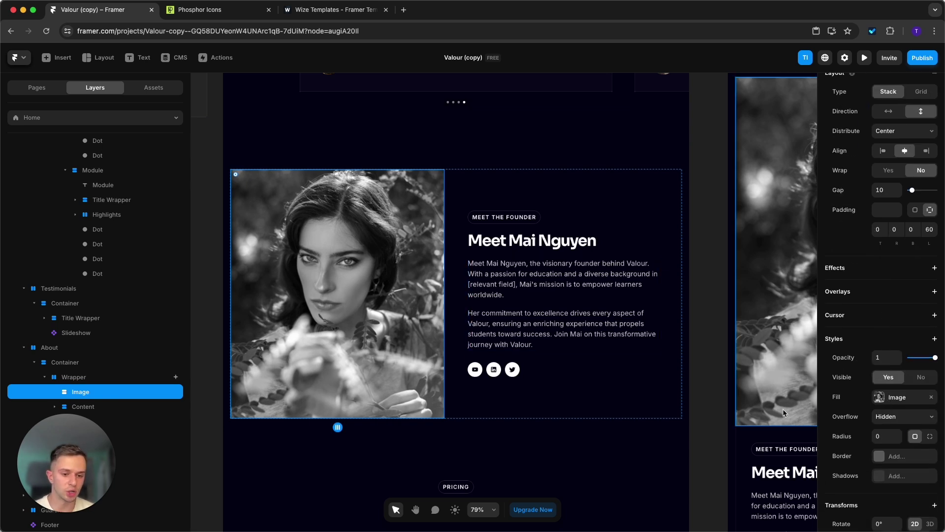
- Change the YouTube social media icon under the founder's bio to facebook and point its link to Facebook
click(473, 373)
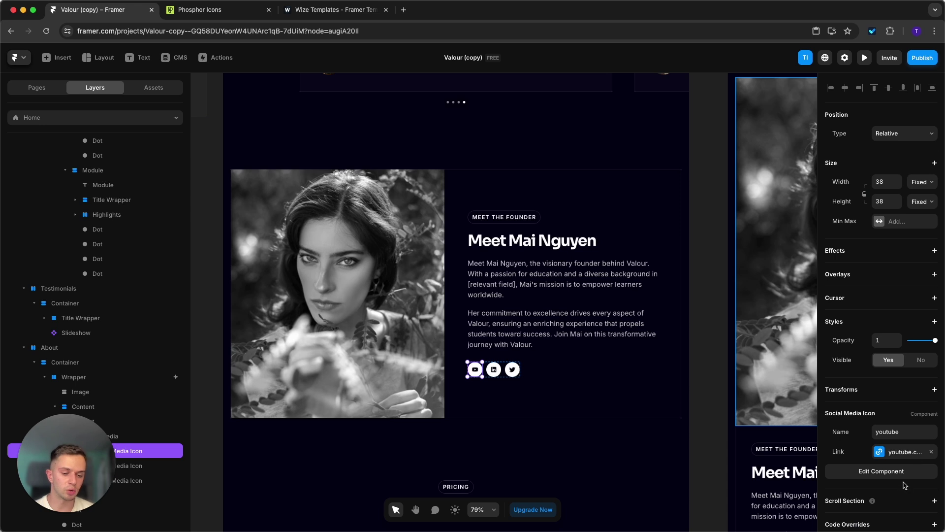
click(895, 431)
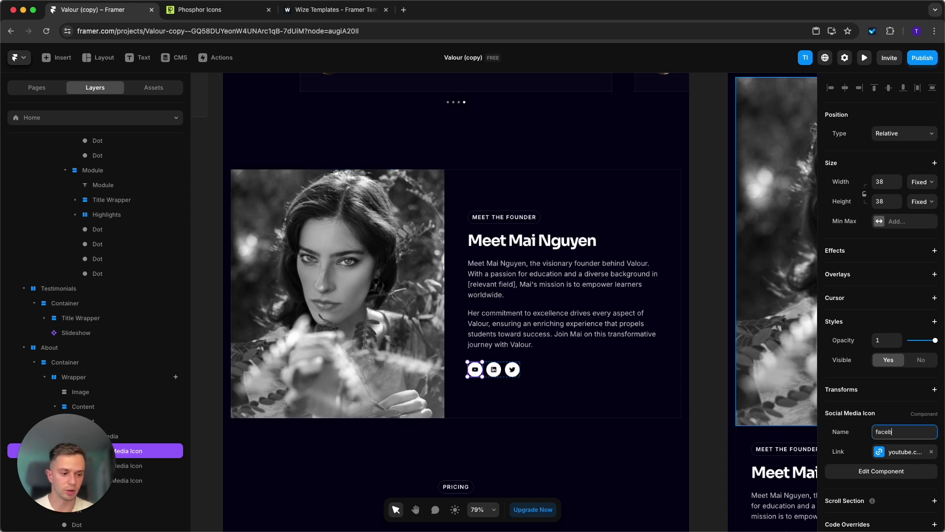
key(Return)
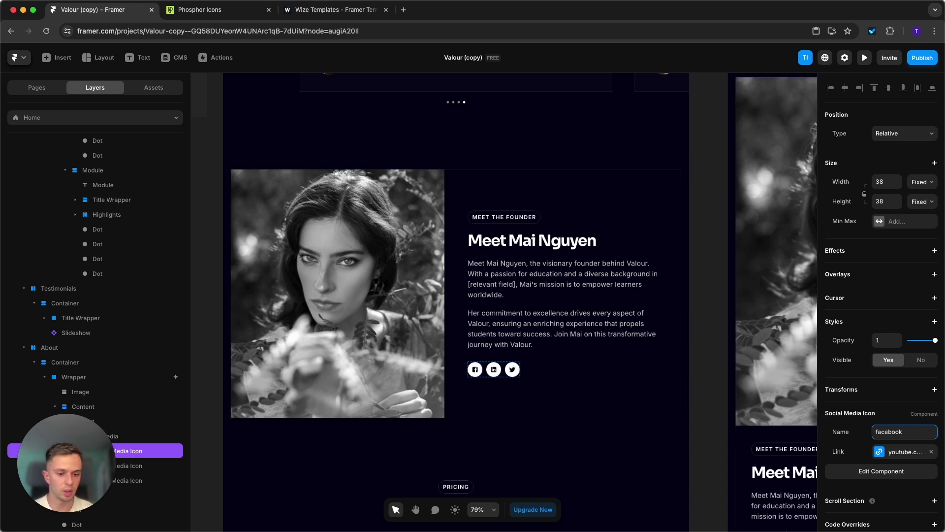
click(898, 451)
click(769, 479)
text(faceboo)
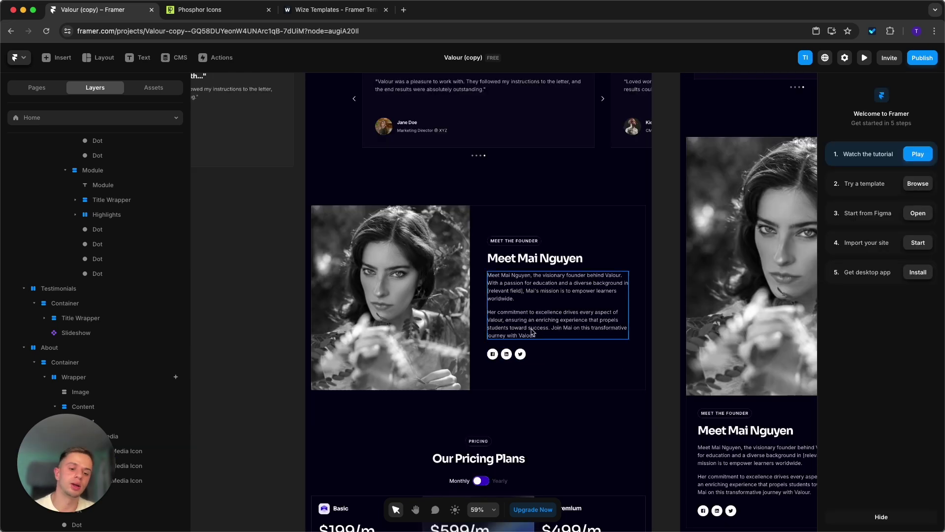
- Duplicate the Twitter icon in the social media row under the founder's bio
scroll(523, 368, up, 5)
click(521, 352)
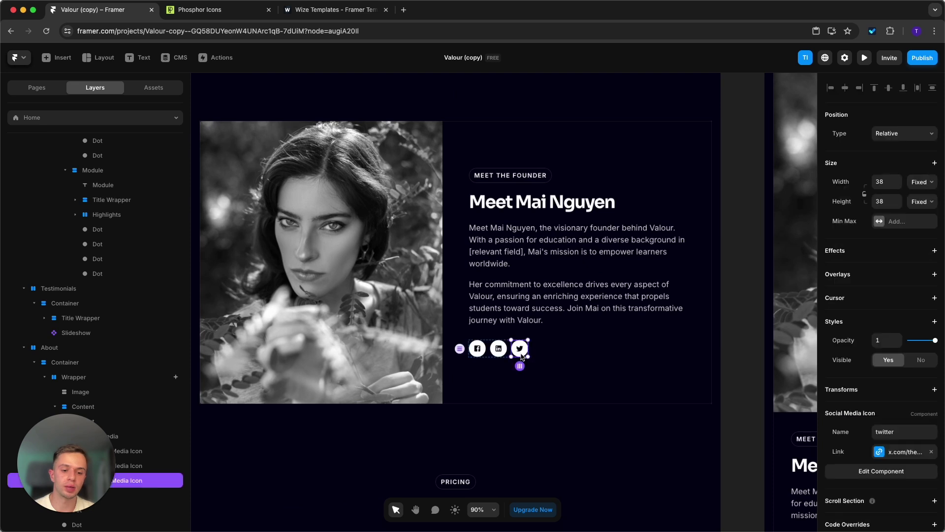
click(547, 383)
key(ctrl+z)
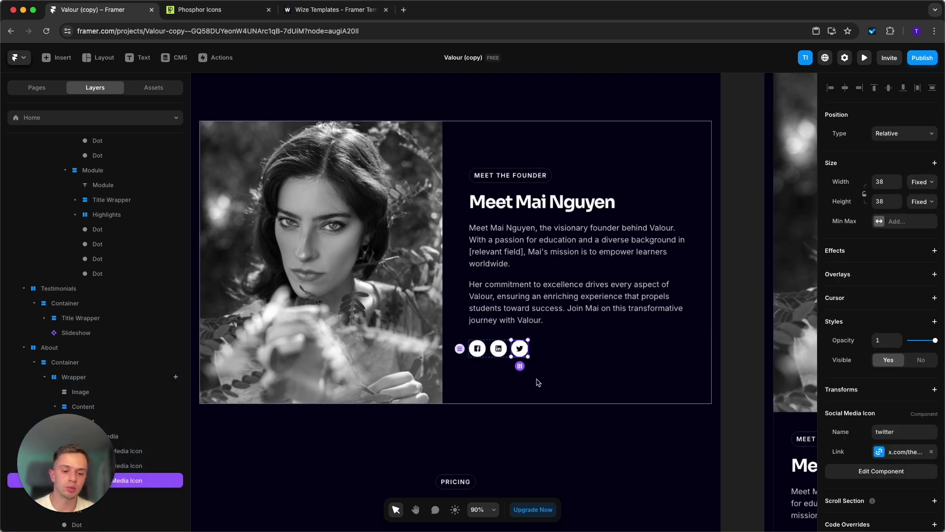
key(ctrl+d)
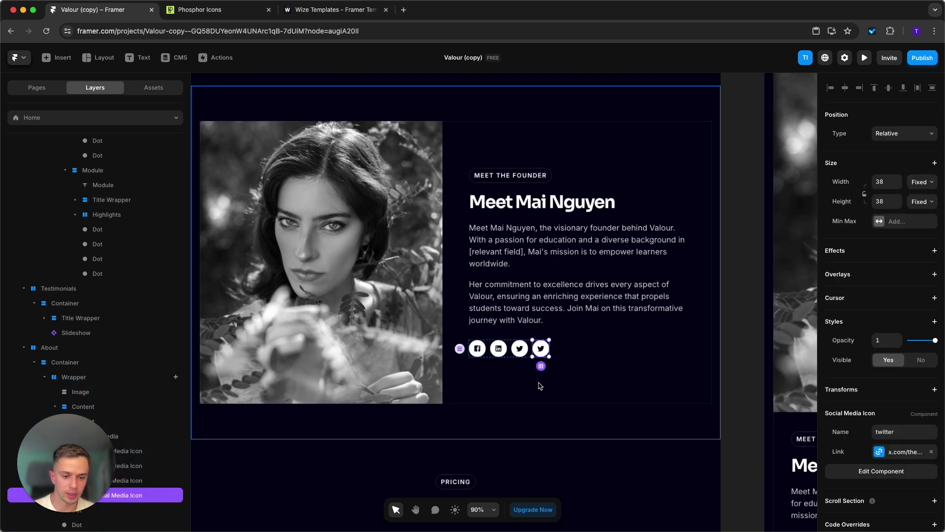
- Change the duplicated Twitter icon at the end of the founder's social media row to youtube and open its link setting
click(912, 431)
text(youtube)
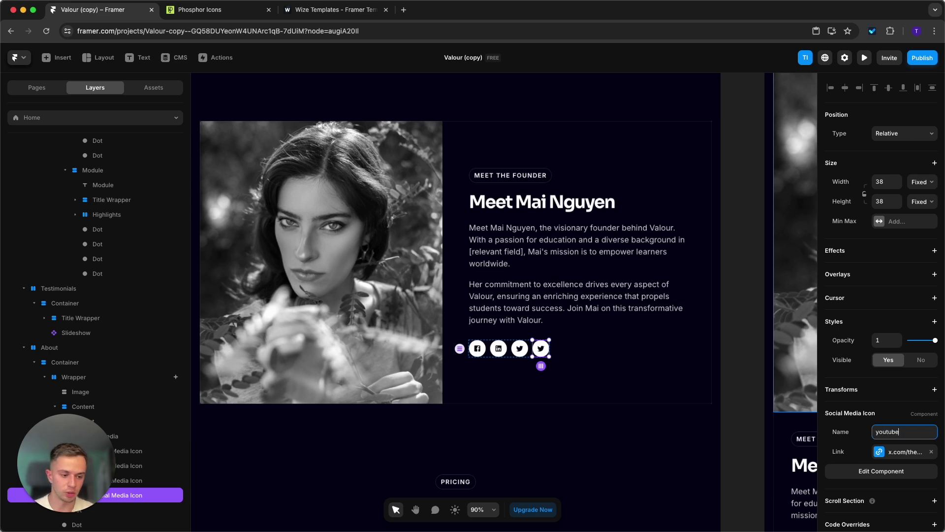
key(Return)
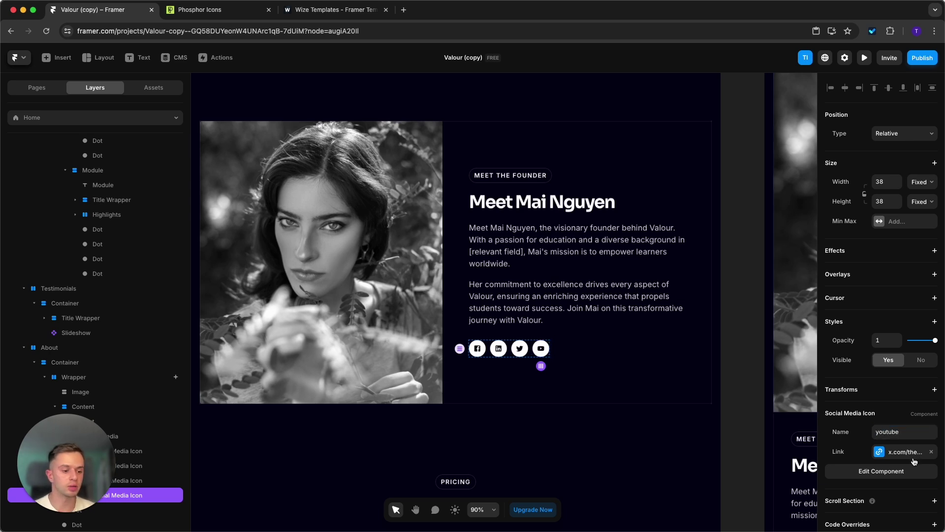
click(905, 452)
click(747, 367)
- Open the Pricing component from the desktop Our Pricing Plans section for editing
scroll(746, 367, down, 3)
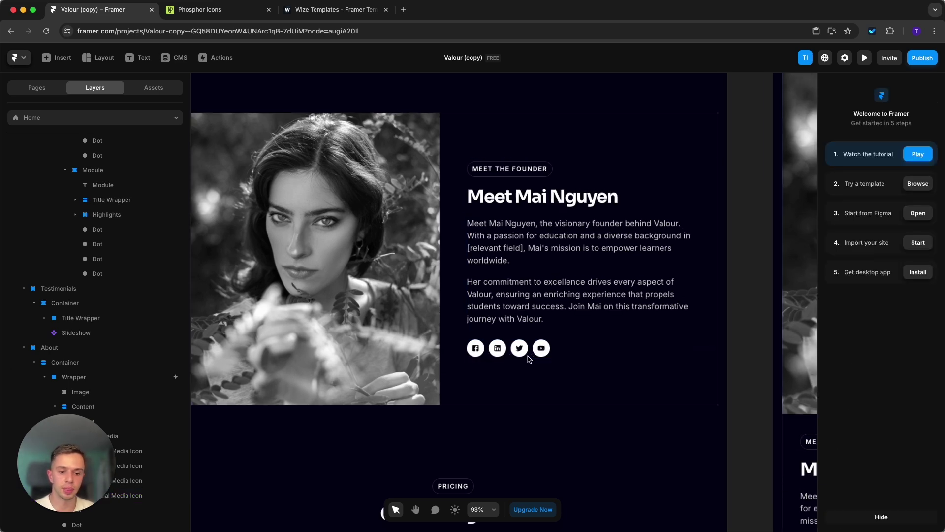
scroll(527, 359, down, 8)
scroll(479, 219, up, 2)
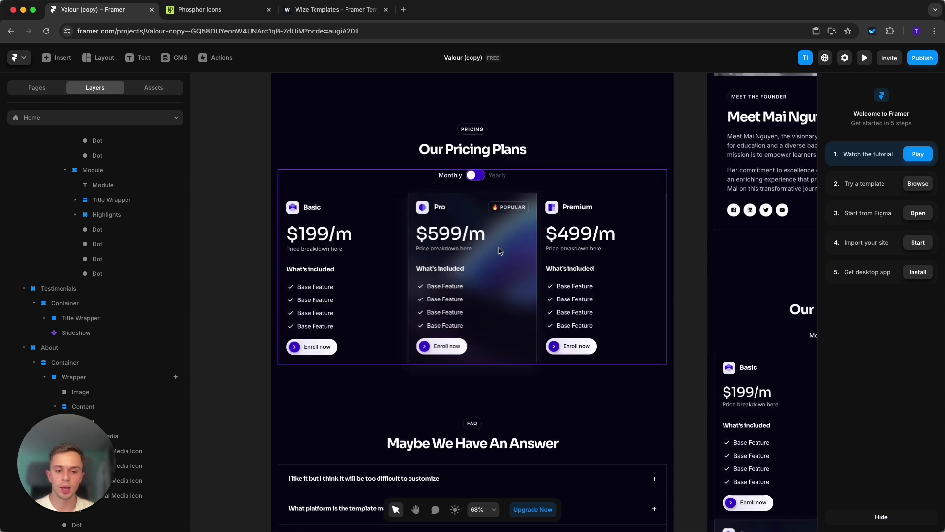
double_click(532, 247)
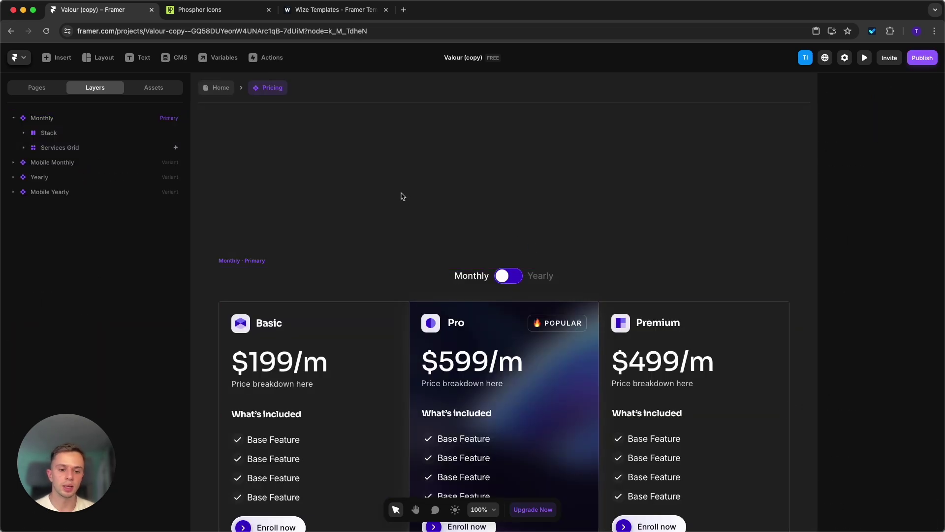
scroll(401, 196, down, 10)
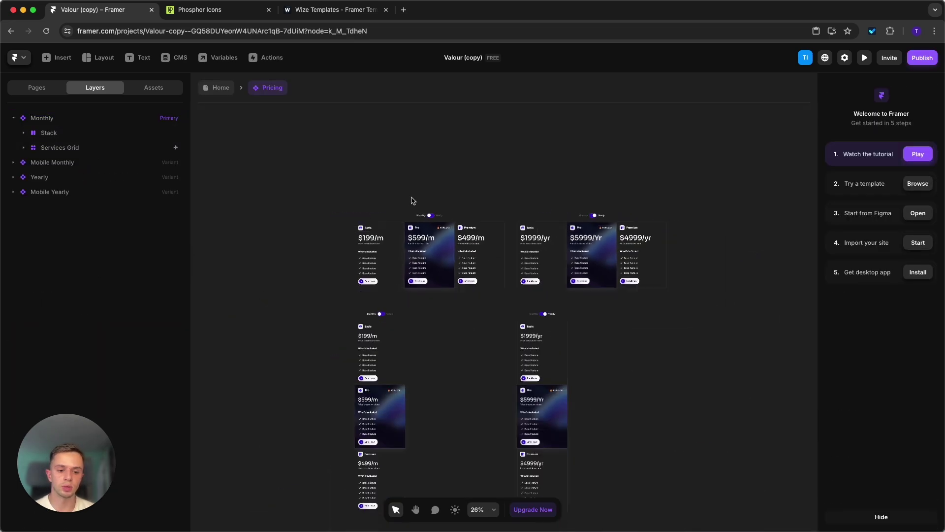
- Inspect the Monthly, Mobile Monthly, Yearly and Mobile Yearly variants of the Pricing component
scroll(481, 227, up, 3)
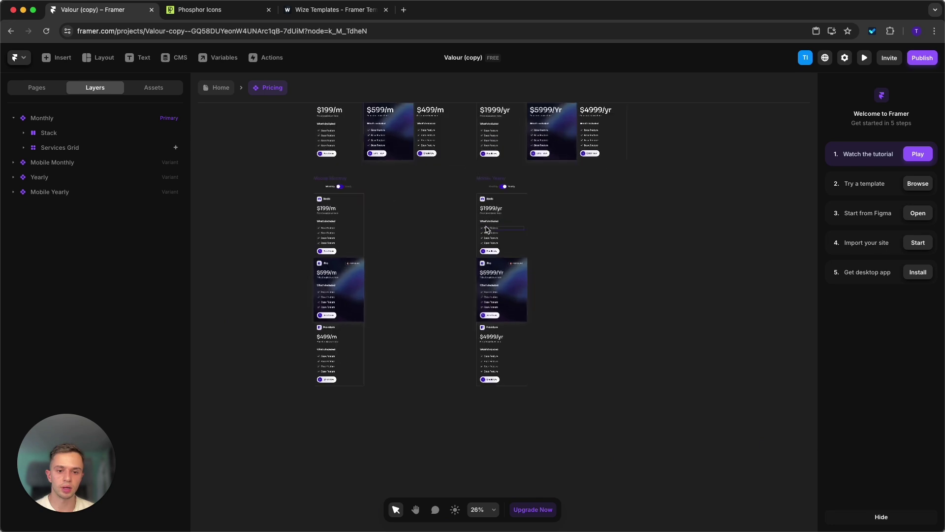
scroll(490, 461, up, 5)
scroll(489, 461, down, 5)
click(337, 189)
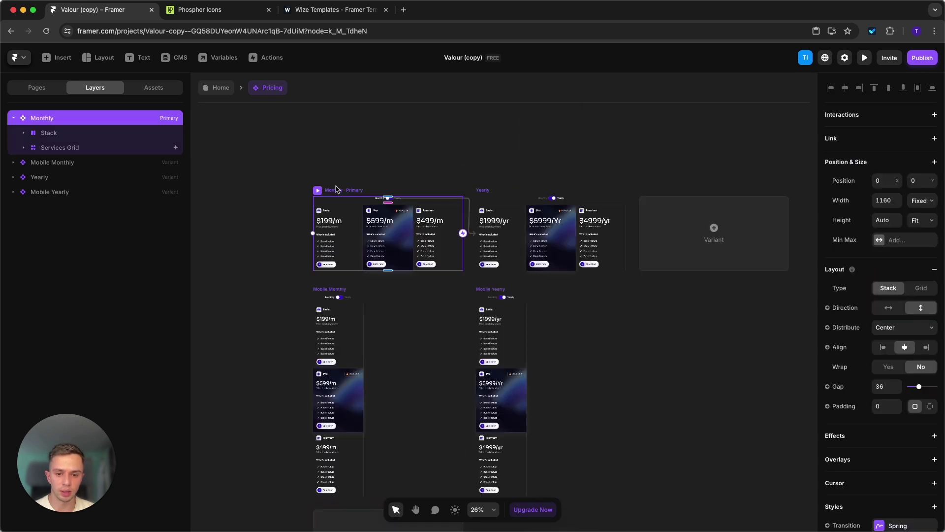
click(334, 289)
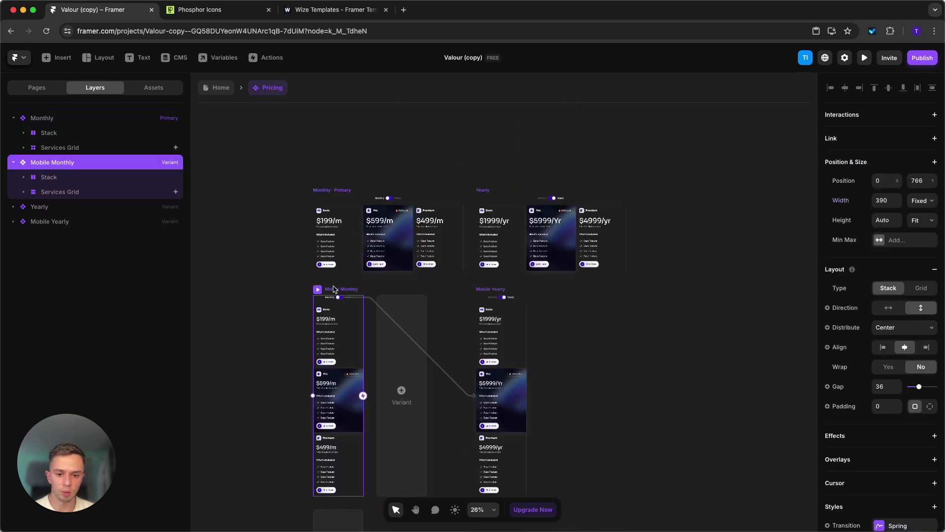
click(482, 191)
click(504, 291)
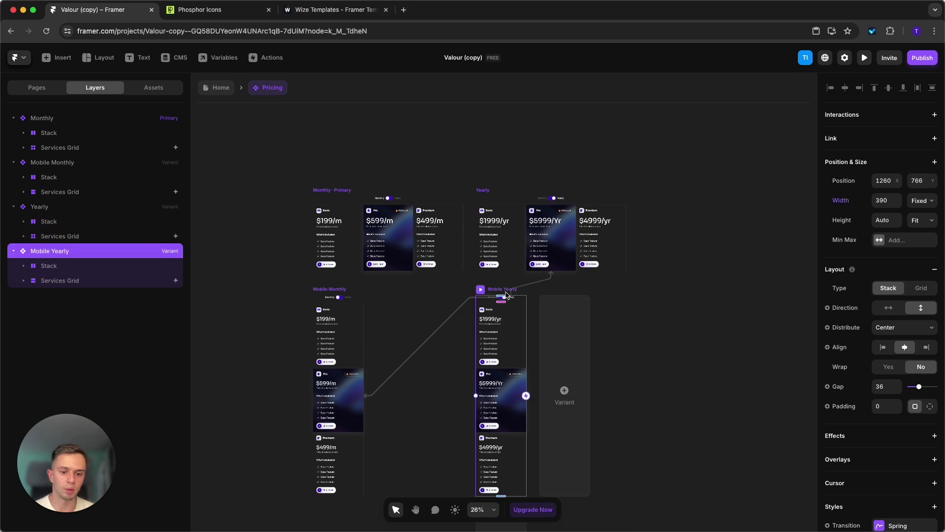
- Set the Basic plan's price in the primary Monthly variant to $19/m
scroll(421, 293, up, 5)
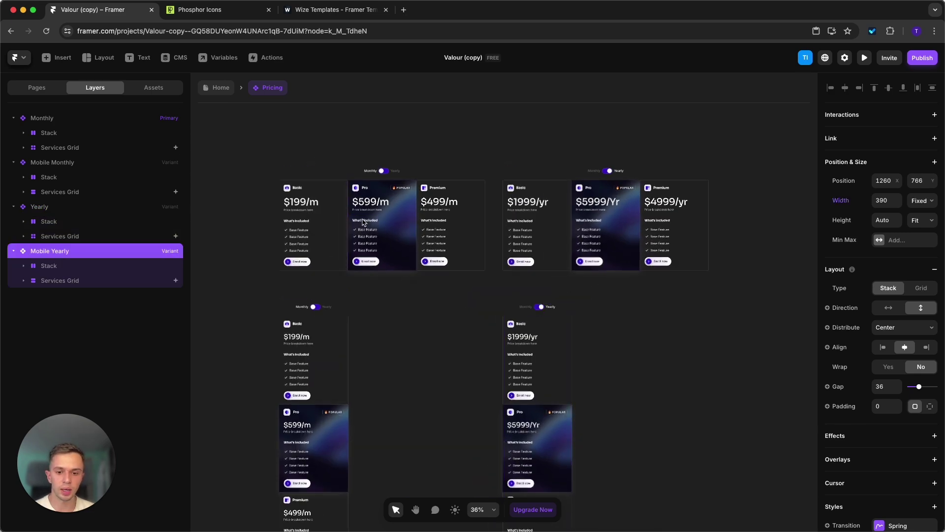
click(290, 207)
double_click(291, 207)
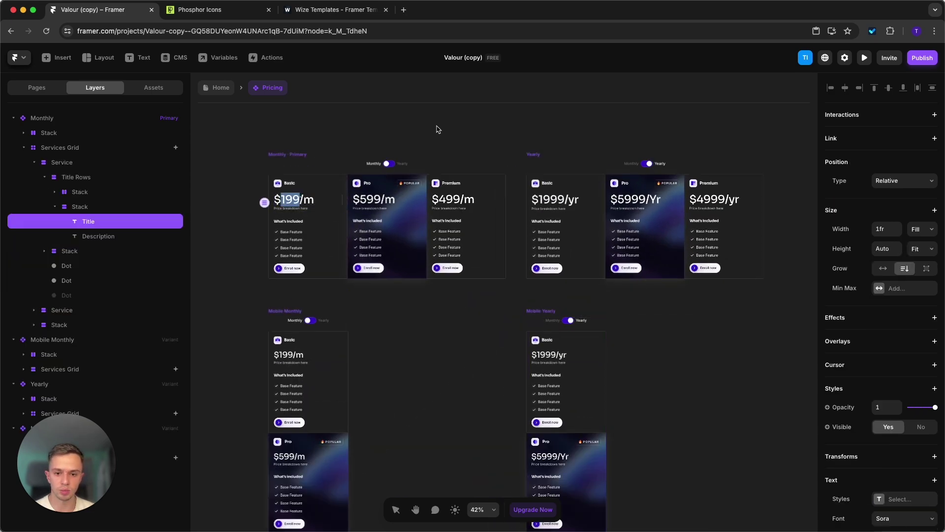
text(19)
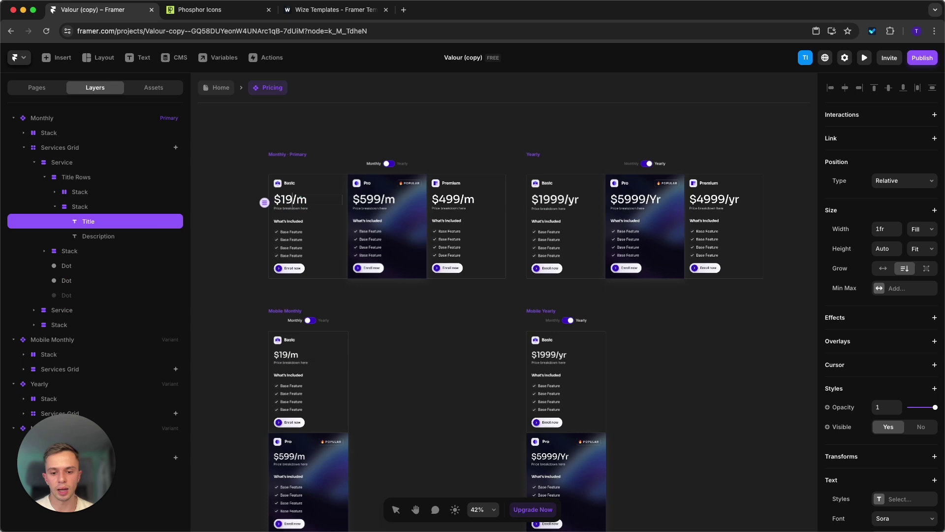
click(463, 74)
click(234, 322)
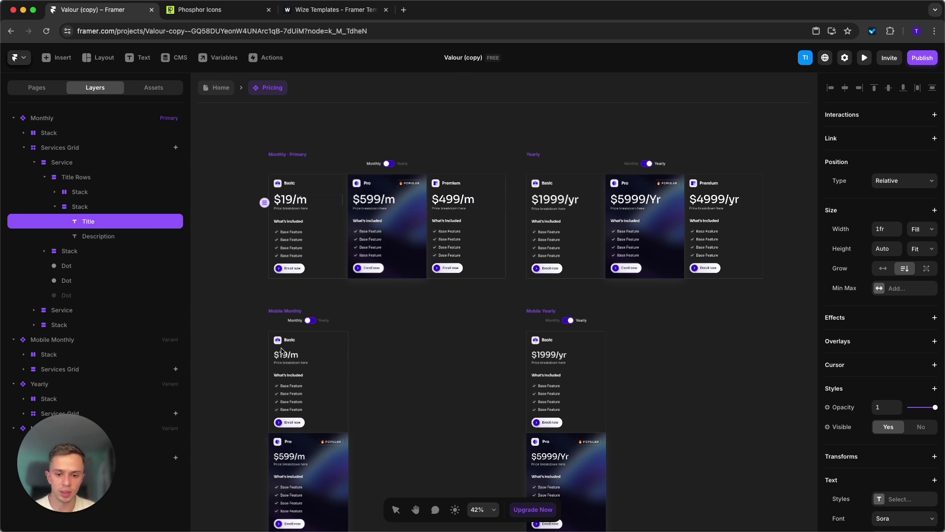
- Set the Pro plan's price in the primary Monthly variant to $59/m
scroll(277, 359, down, 2)
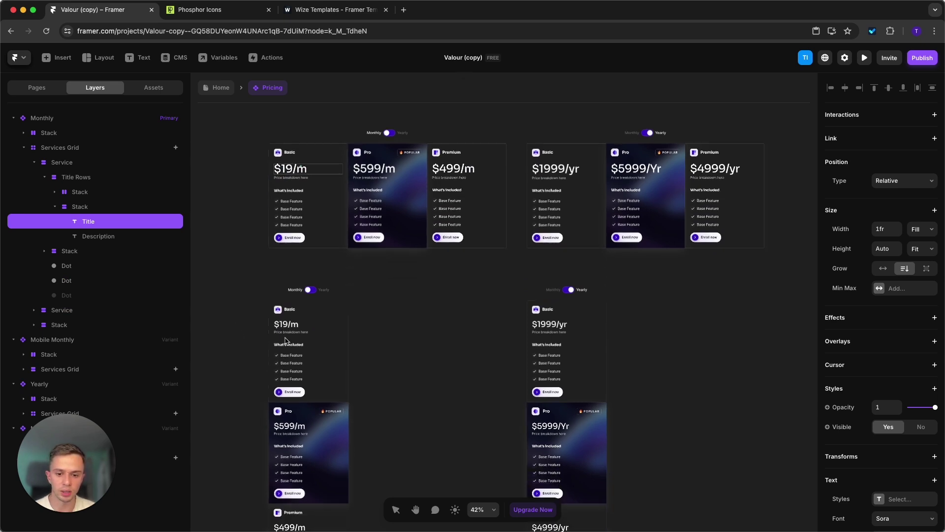
click(373, 169)
double_click(373, 170)
text(59)
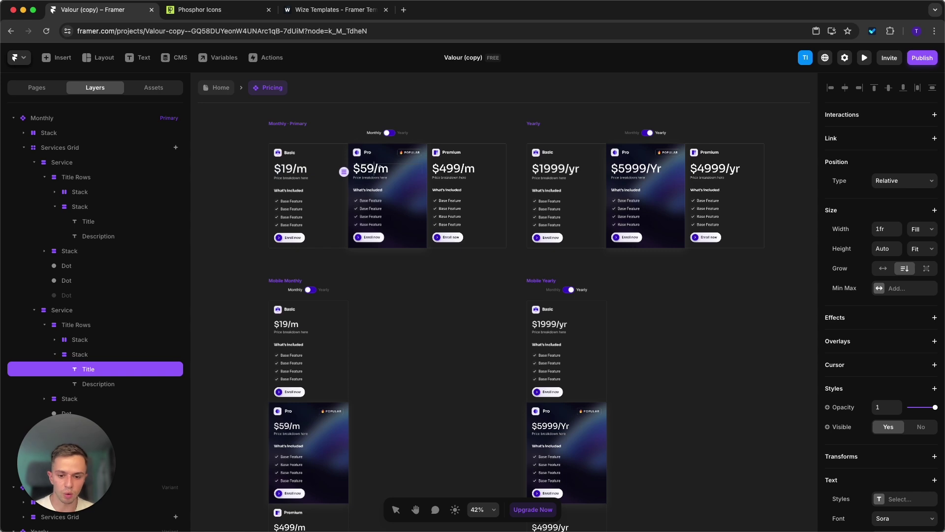
key(Escape)
- Set the Premium plan's price in the primary Monthly variant to $49/m
click(456, 170)
double_click(456, 170)
text(46)
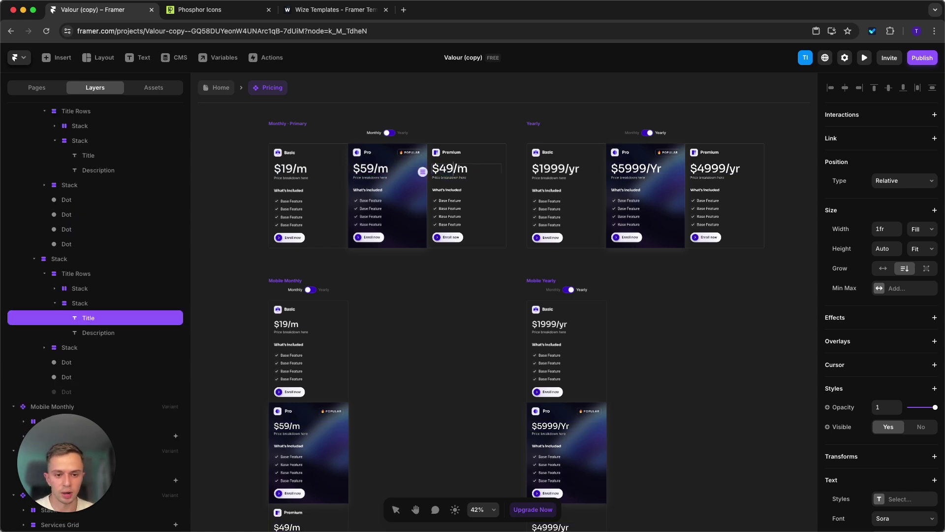
key(Escape)
- Replace the first feature in the Monthly variant's Basic plan with "Text"
double_click(295, 200)
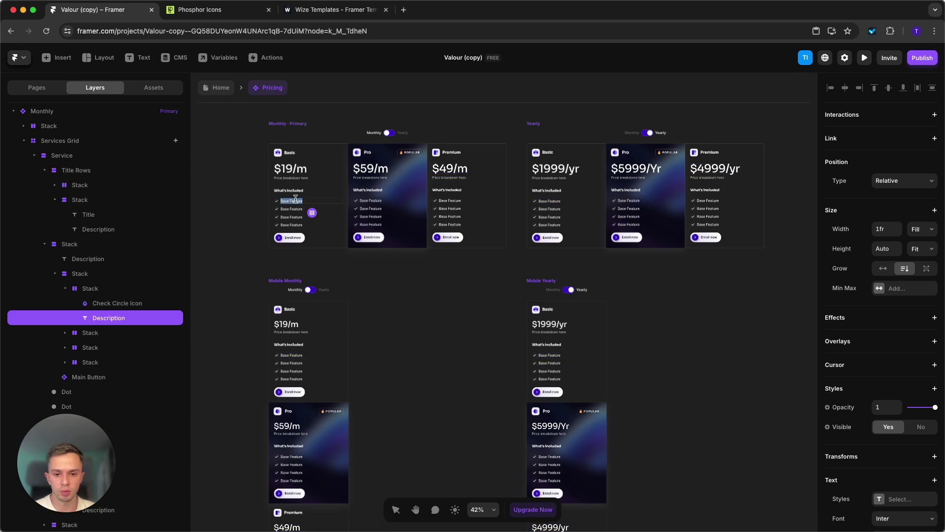
text(Text)
key(Escape)
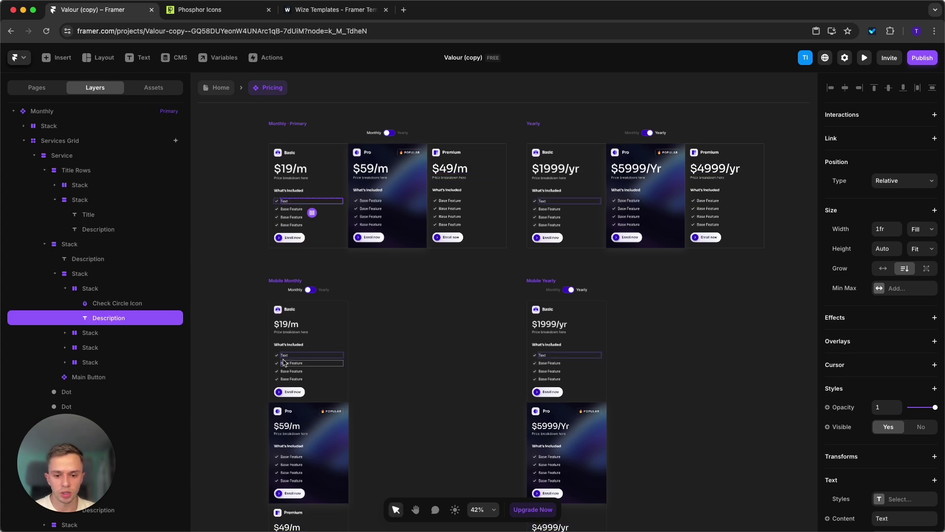
- Compare the feature text and prices across the Monthly, Yearly and mobile pricing variants
scroll(284, 362, up, 3)
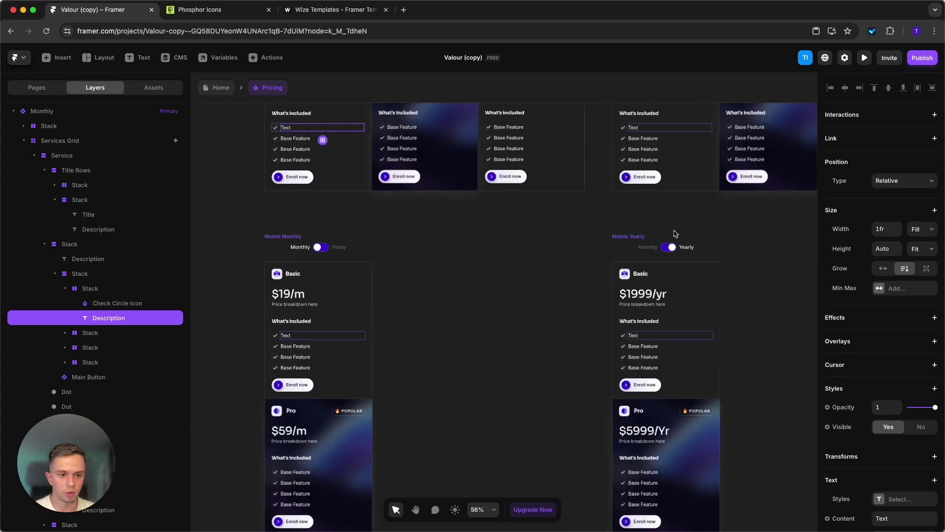
scroll(561, 315, up, 5)
scroll(562, 315, down, 3)
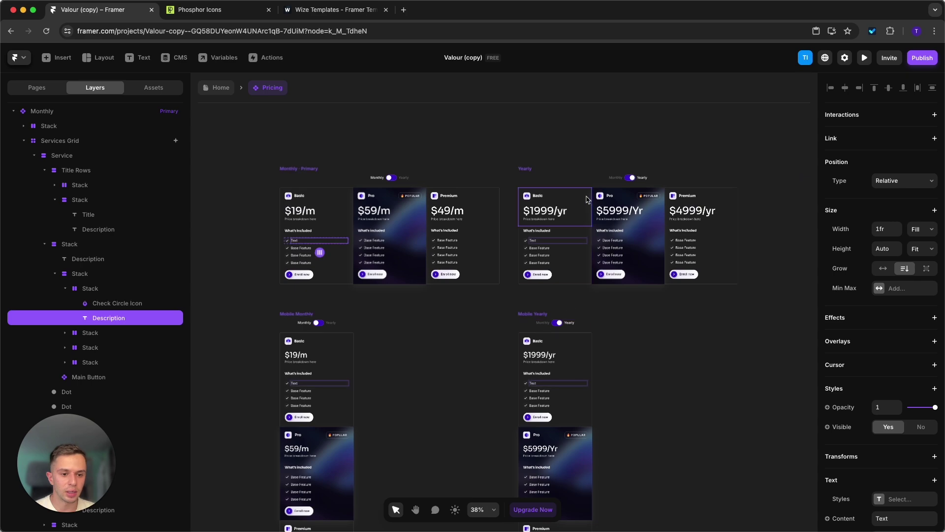
scroll(624, 367, down, 5)
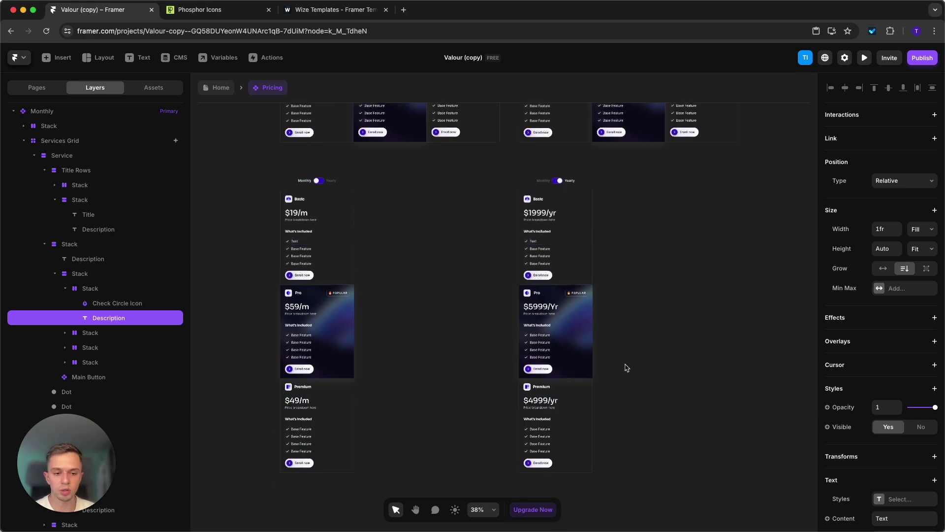
scroll(624, 368, up, 7)
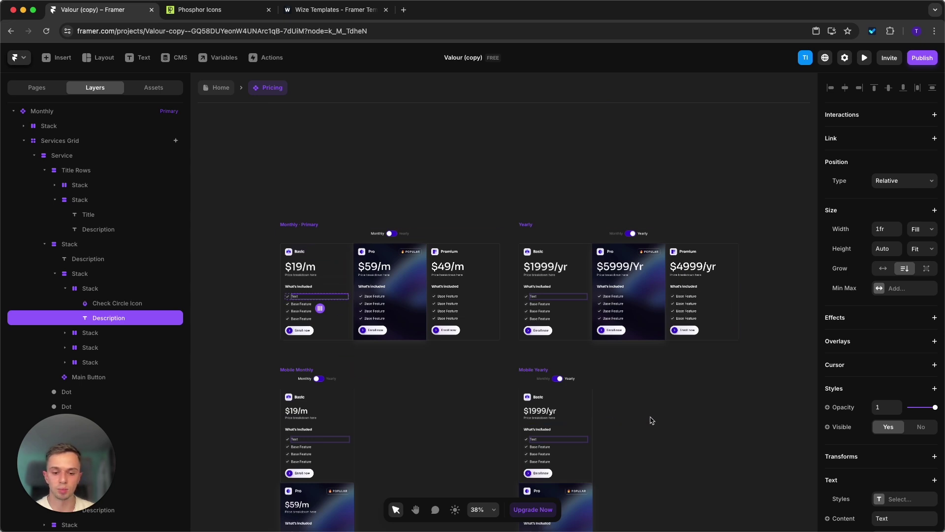
scroll(648, 421, down, 4)
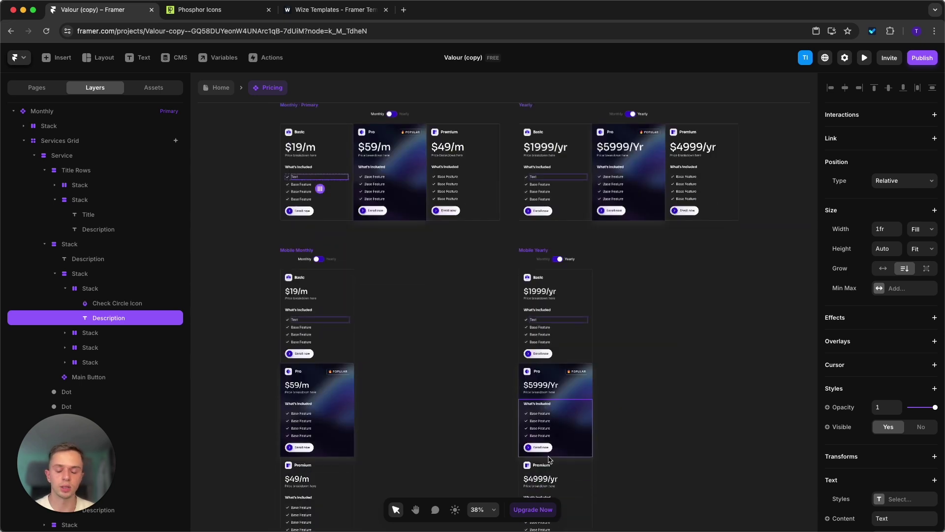
- Check the link setting of the Enroll now button in the Monthly variant's Basic plan
scroll(306, 212, up, 3)
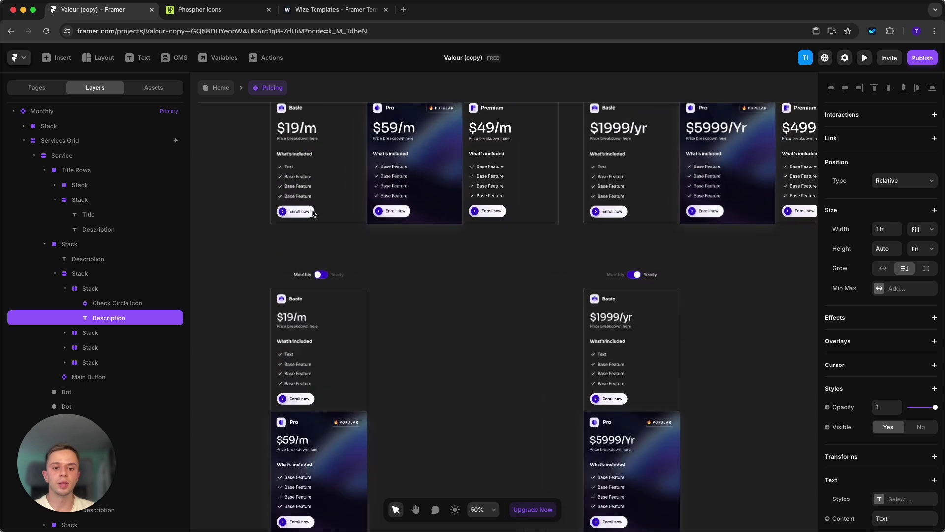
click(307, 212)
scroll(905, 429, down, 2)
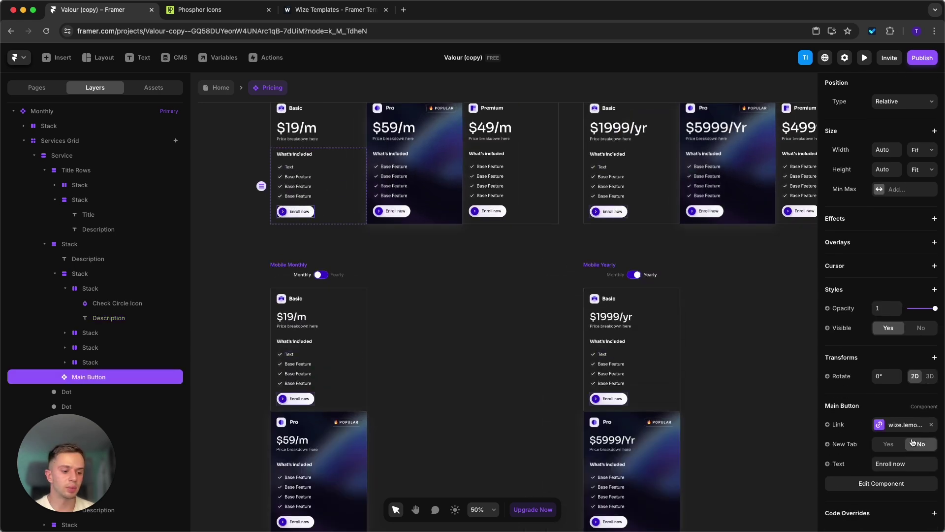
click(906, 426)
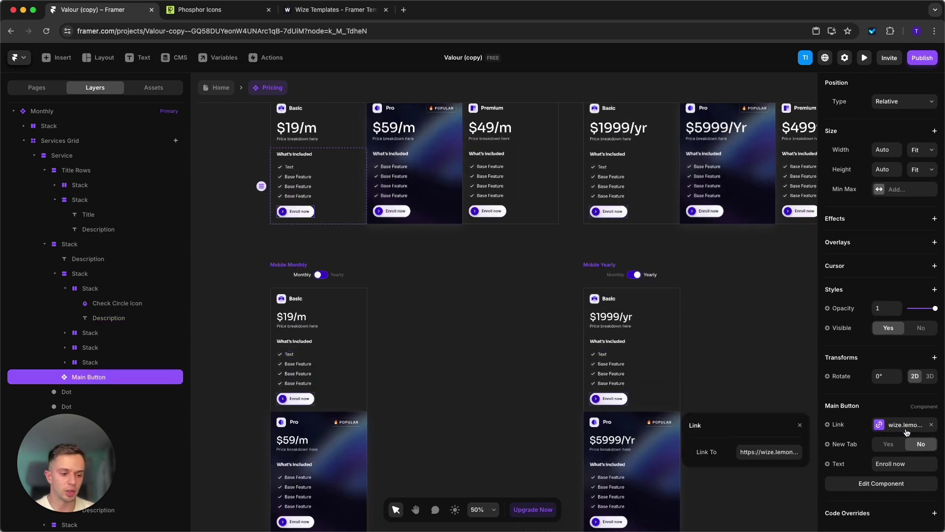
click(440, 352)
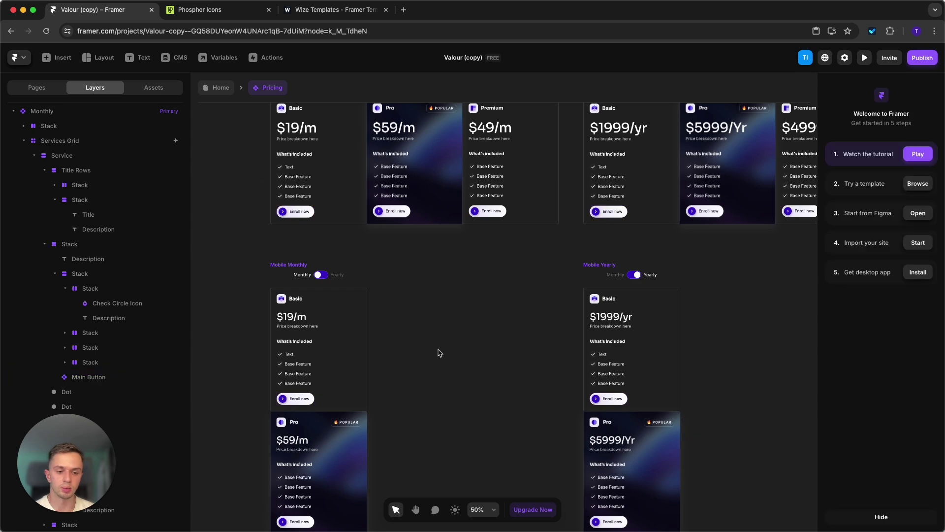
- Return to the Home page and open the FAQ section's Accordion component for editing
key(Escape)
scroll(576, 256, down, 5)
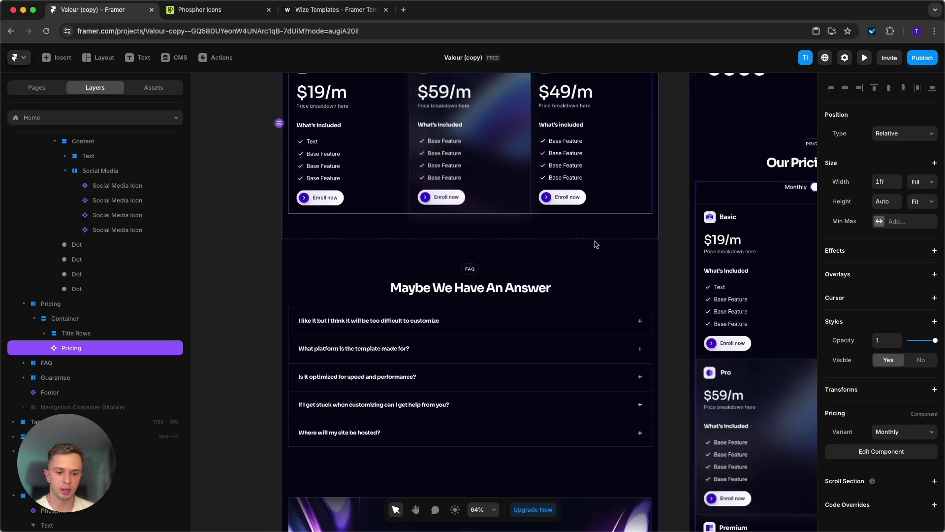
click(684, 340)
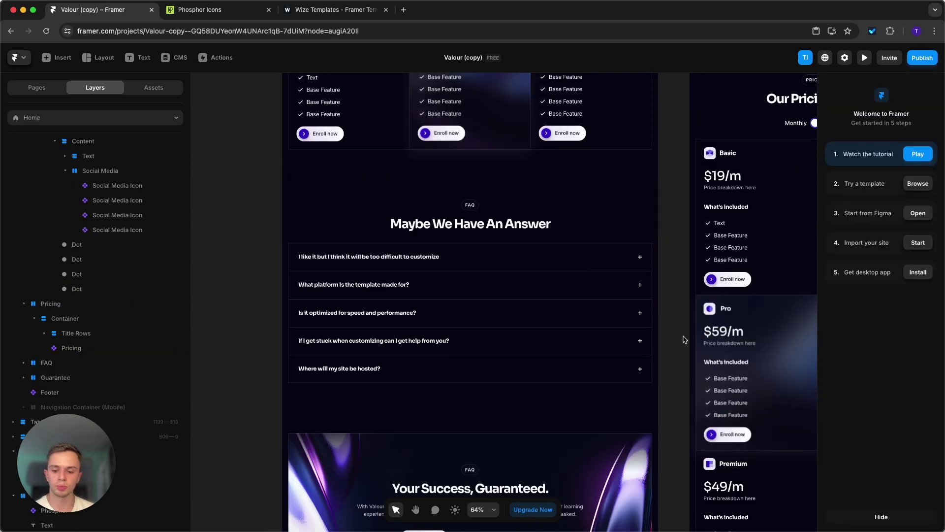
double_click(504, 309)
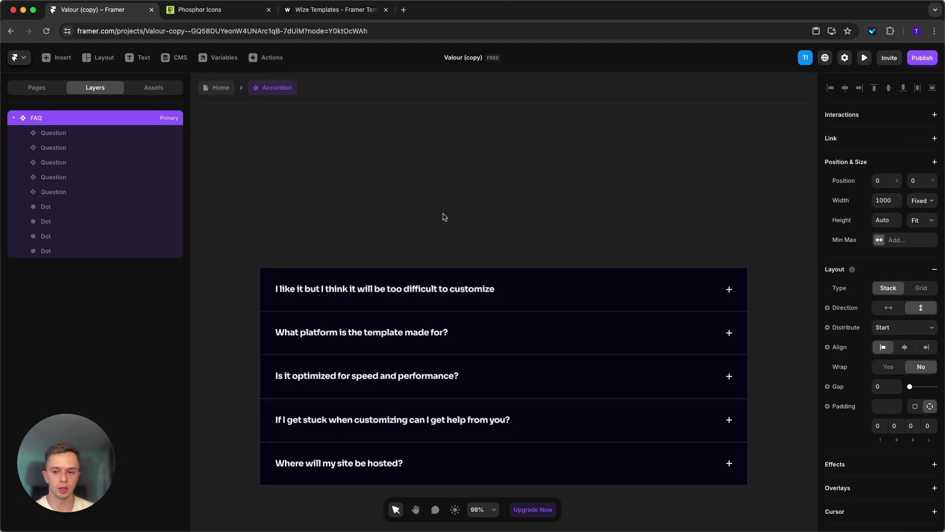
scroll(444, 217, down, 3)
click(477, 404)
click(427, 185)
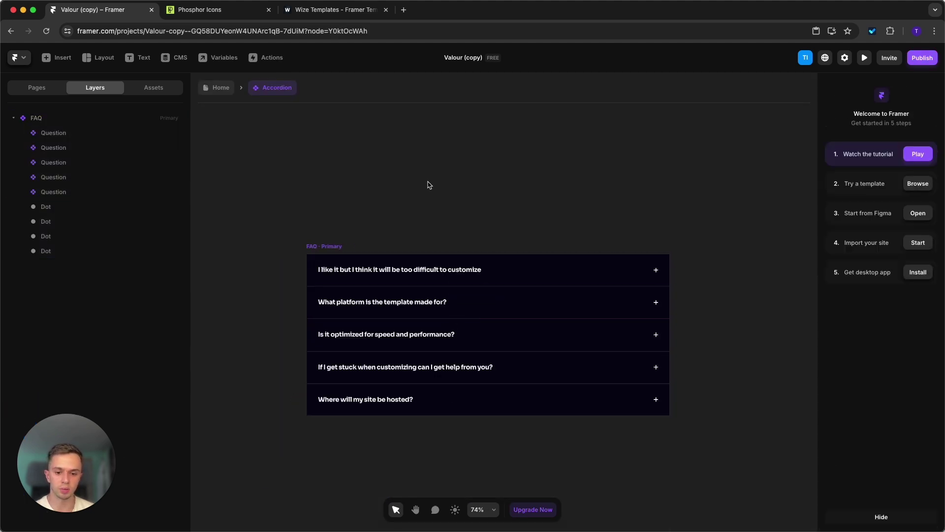
- Select the first FAQ question and highlight its Question and Answer texts in the component properties
click(467, 278)
scroll(861, 368, down, 4)
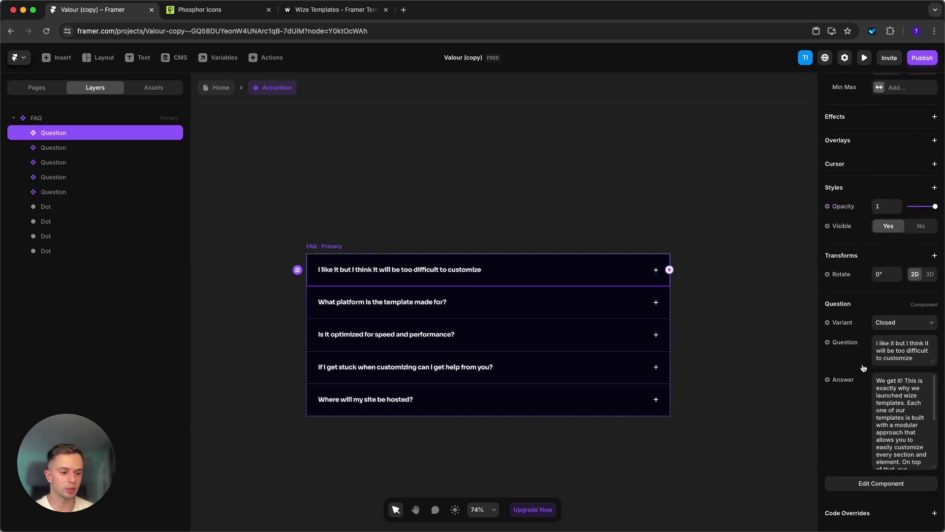
drag(876, 343, 918, 372)
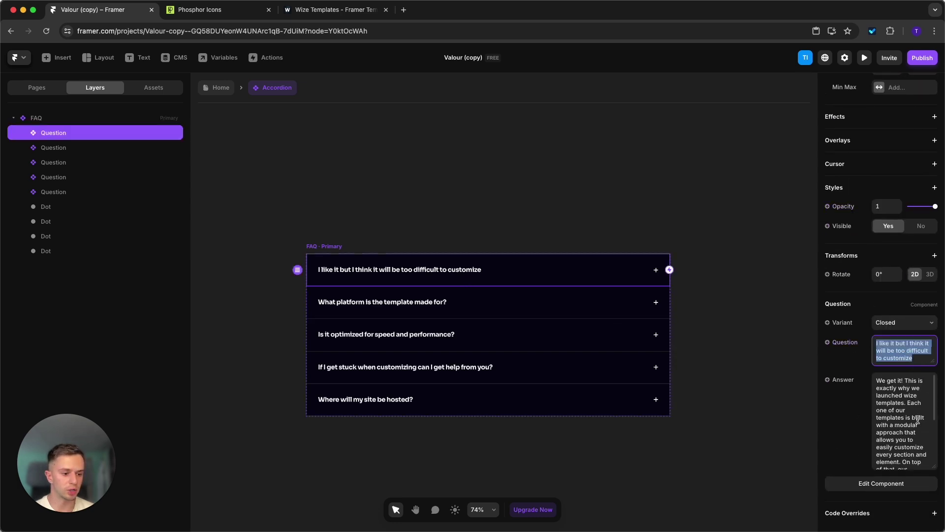
drag(926, 465, 188, 376)
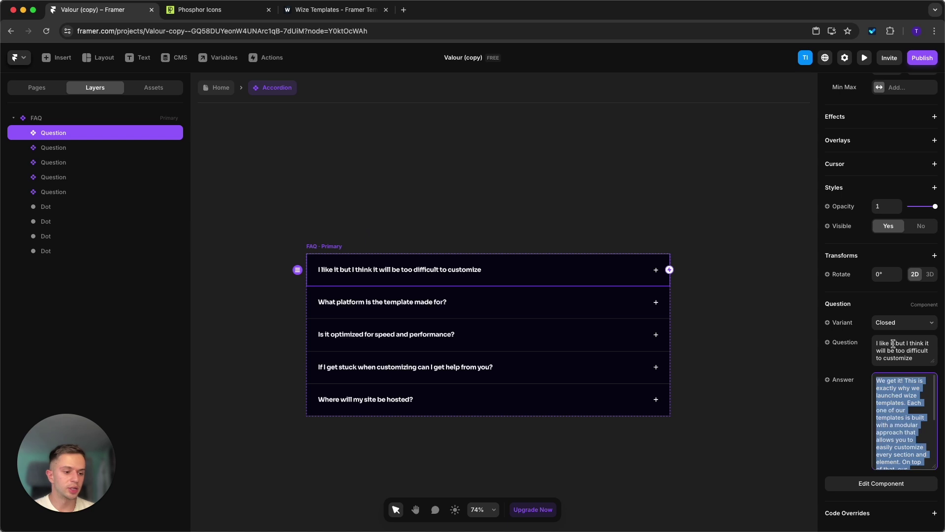
- Duplicate the last FAQ question, "Where will my site be hosted?", in the accordion and delete the copy
drag(877, 343, 893, 344)
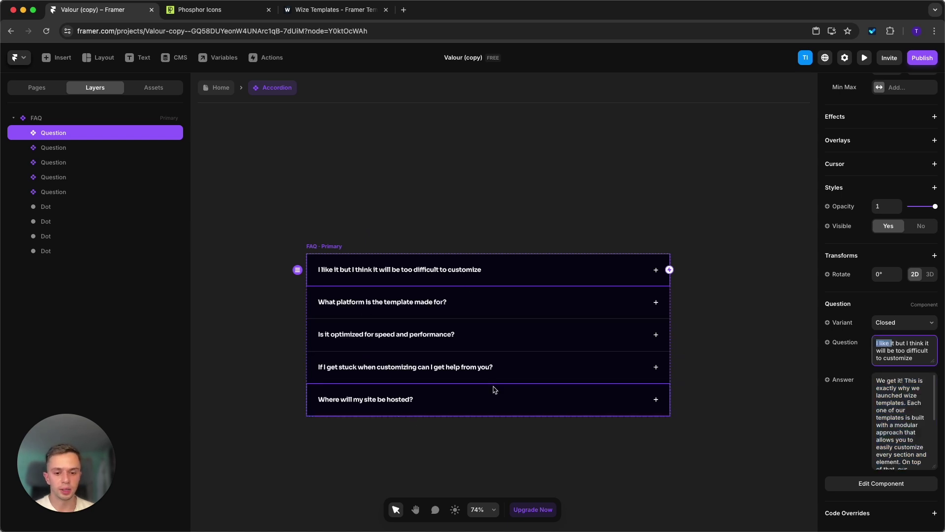
click(440, 406)
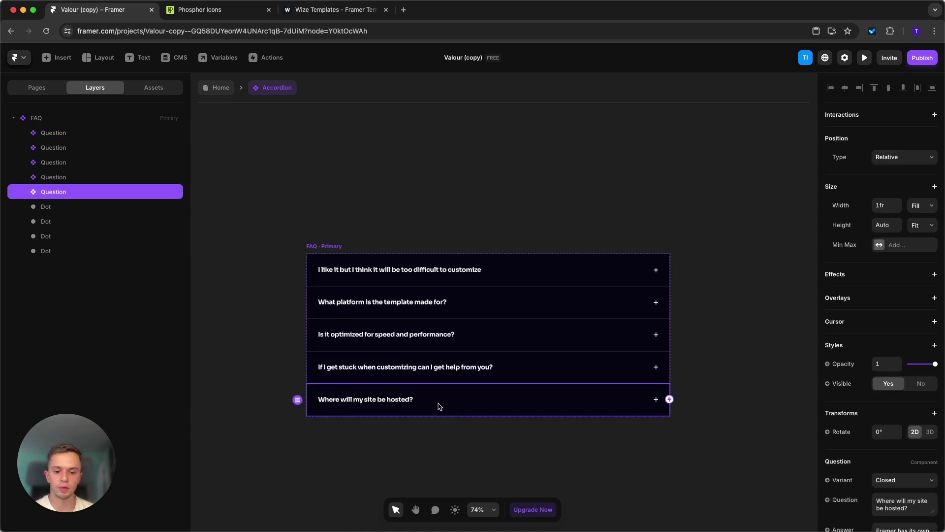
click(422, 452)
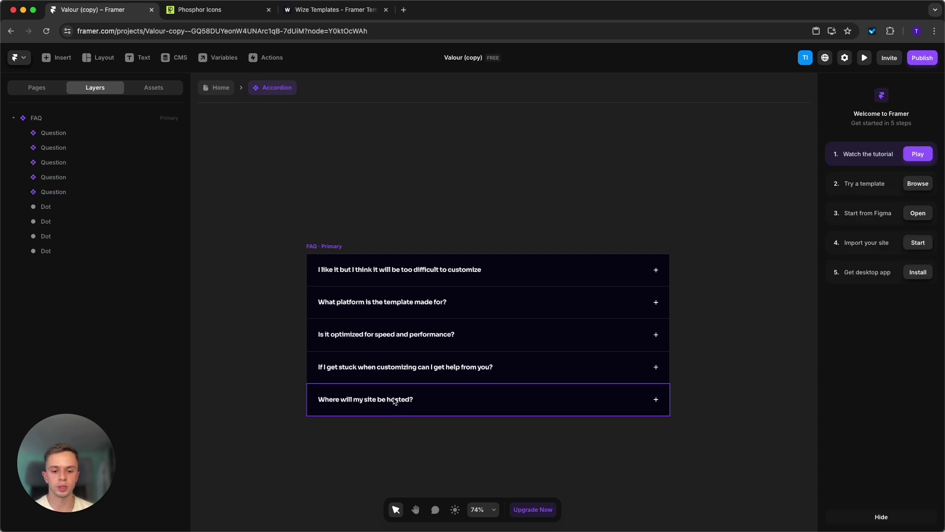
click(394, 401)
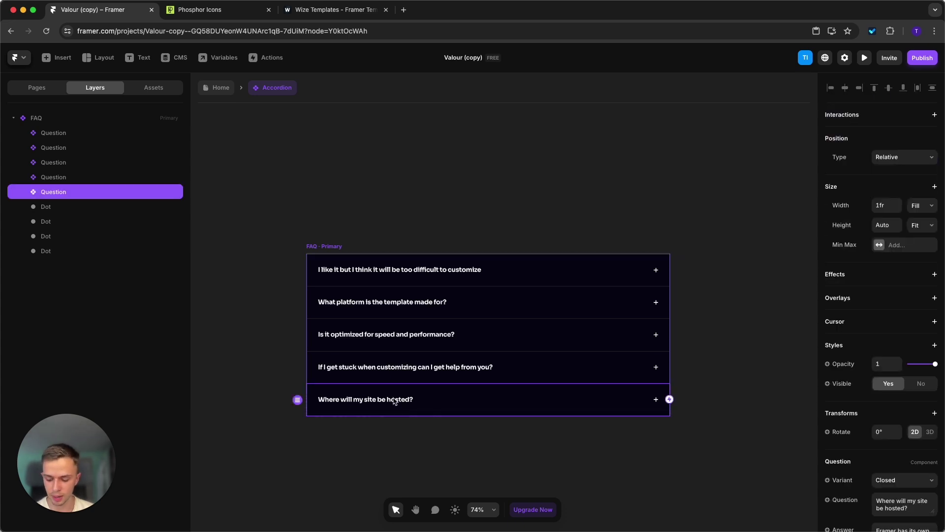
key(super+d)
key(super+z)
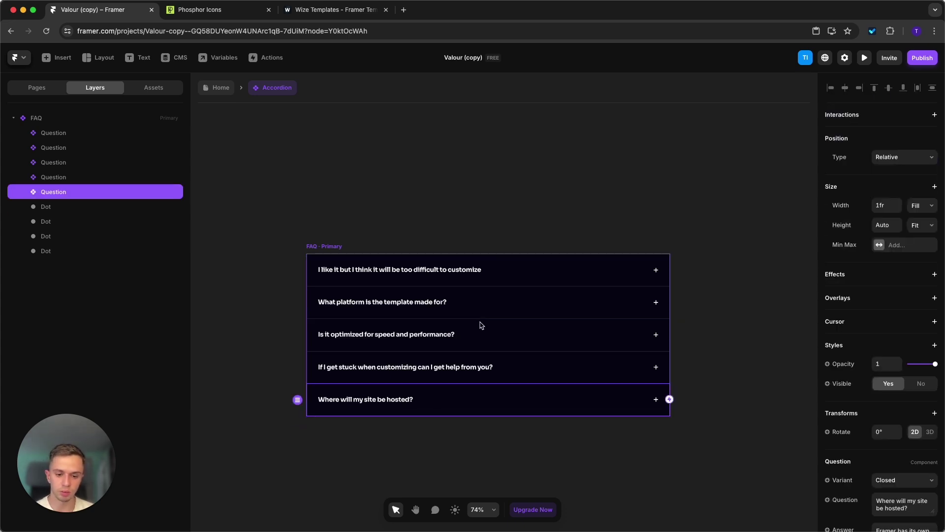
key(super+shift+z)
click(711, 423)
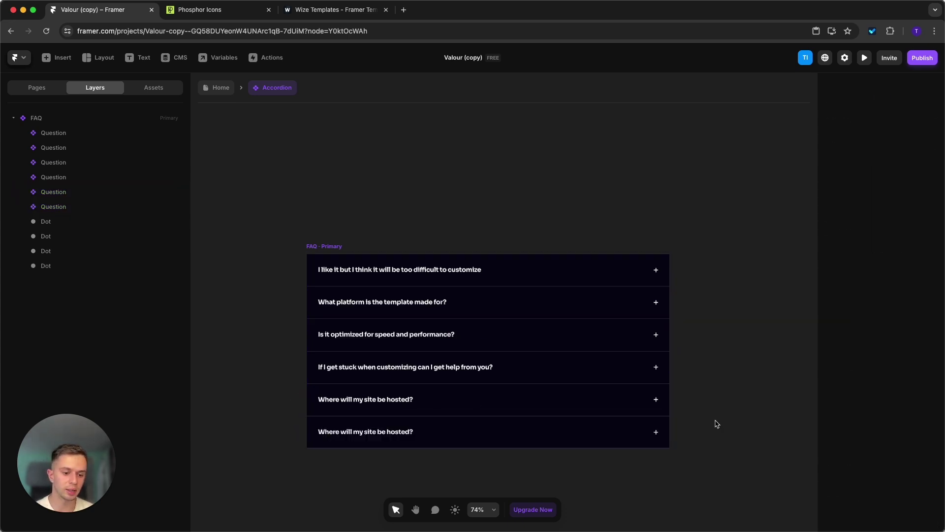
click(506, 437)
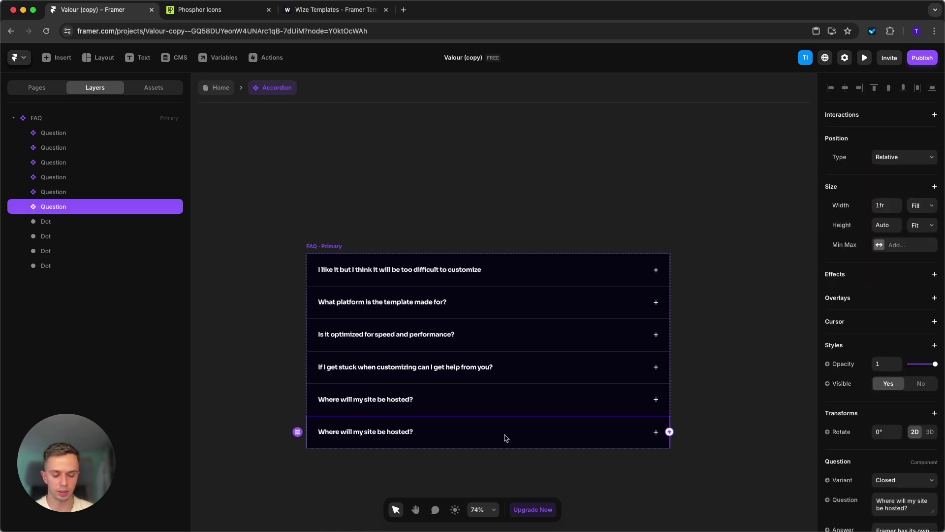
key(Delete)
- Return to the Home page and examine the Guarantee section's pre-heading, image box and Enroll now button
click(217, 91)
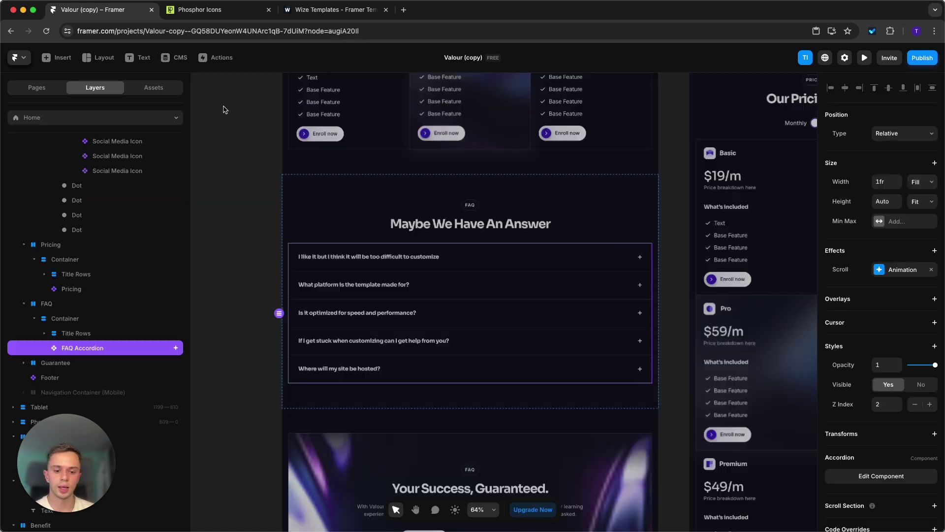
scroll(251, 265, down, 5)
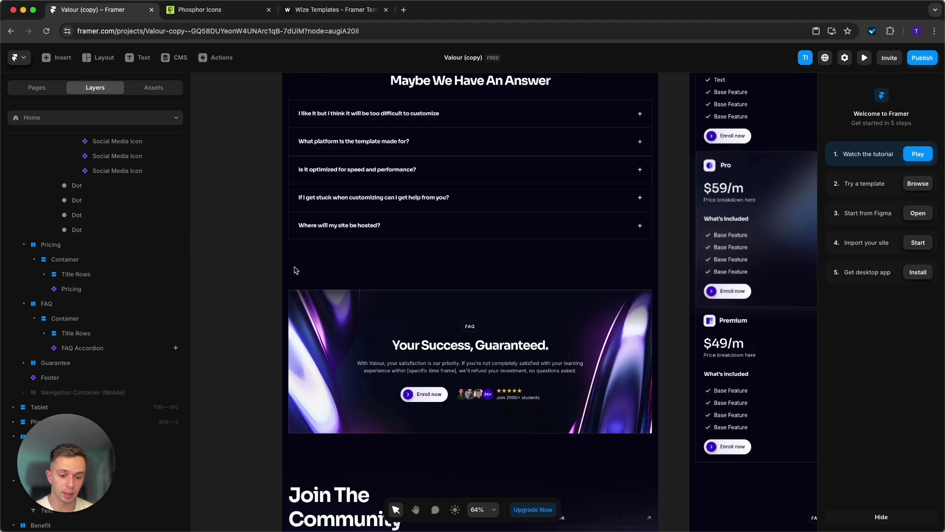
scroll(571, 261, up, 2)
scroll(571, 262, up, 2)
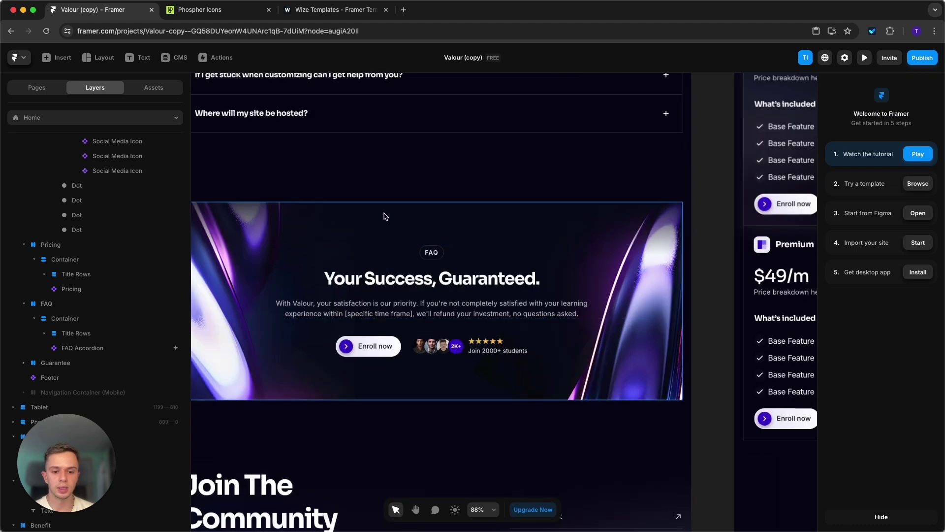
double_click(433, 253)
key(Escape)
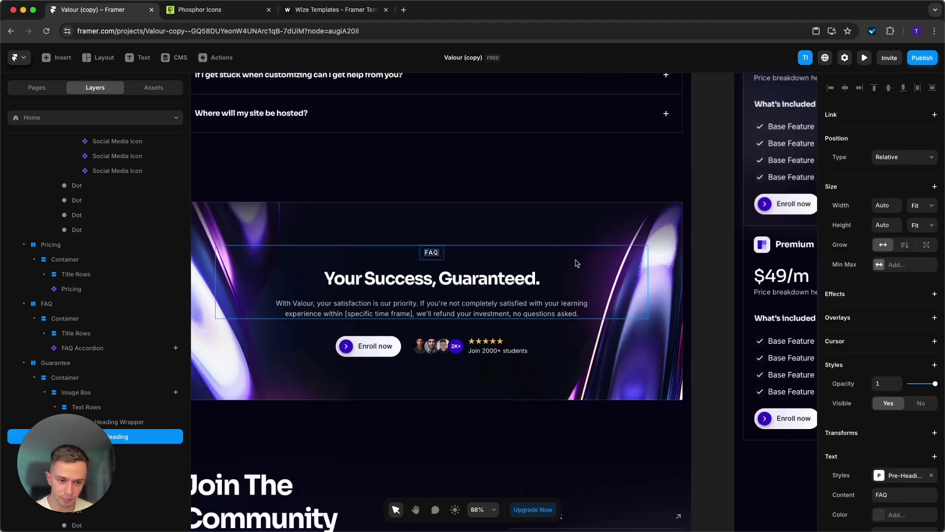
scroll(574, 266, down, 3)
click(454, 340)
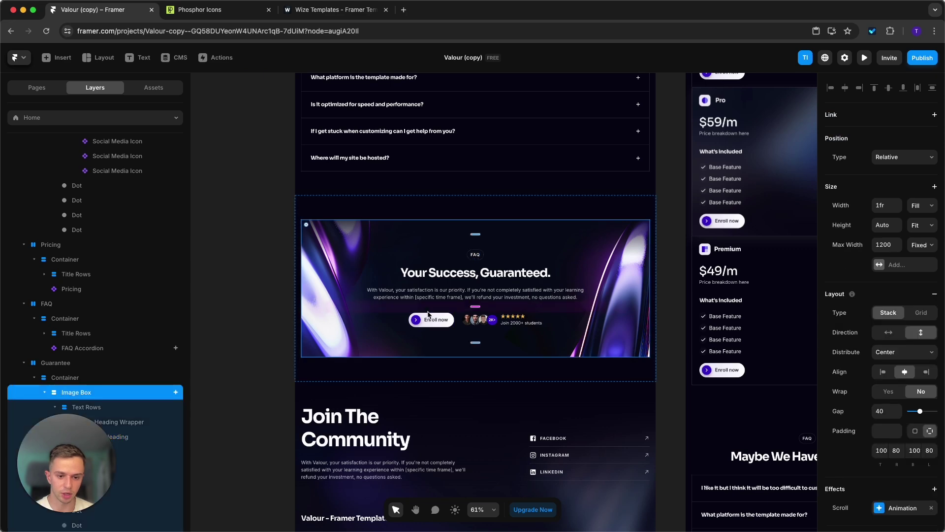
click(429, 318)
scroll(430, 340, down, 3)
- Open the Home page's Footer component for editing and bring its social media links into view
click(429, 344)
scroll(435, 339, down, 3)
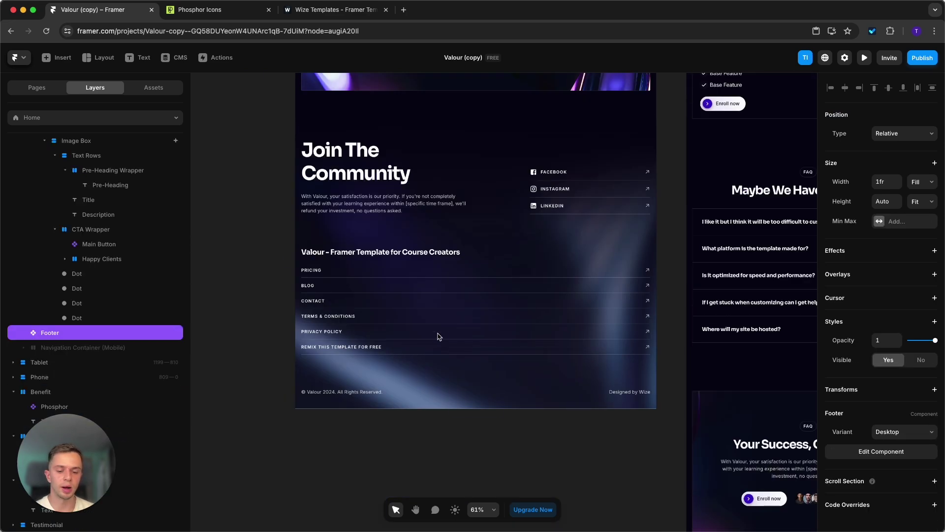
double_click(443, 329)
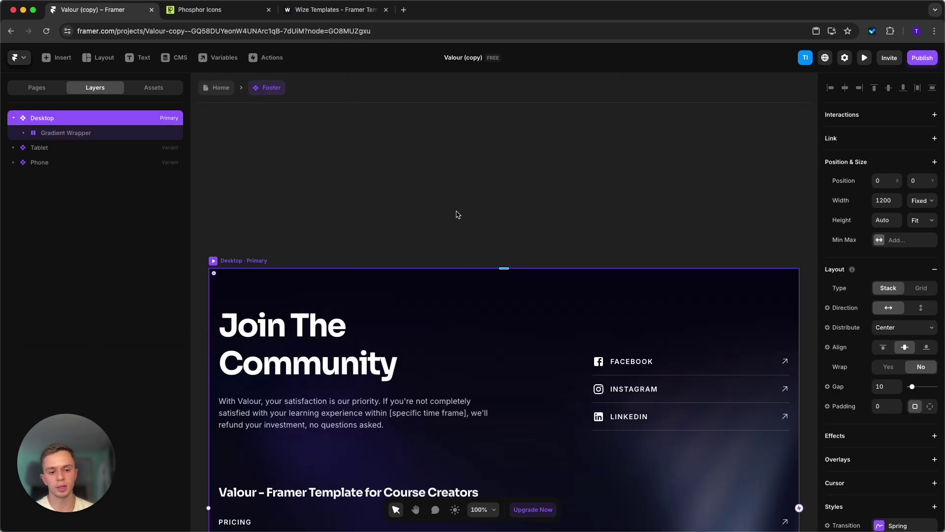
scroll(433, 213, down, 5)
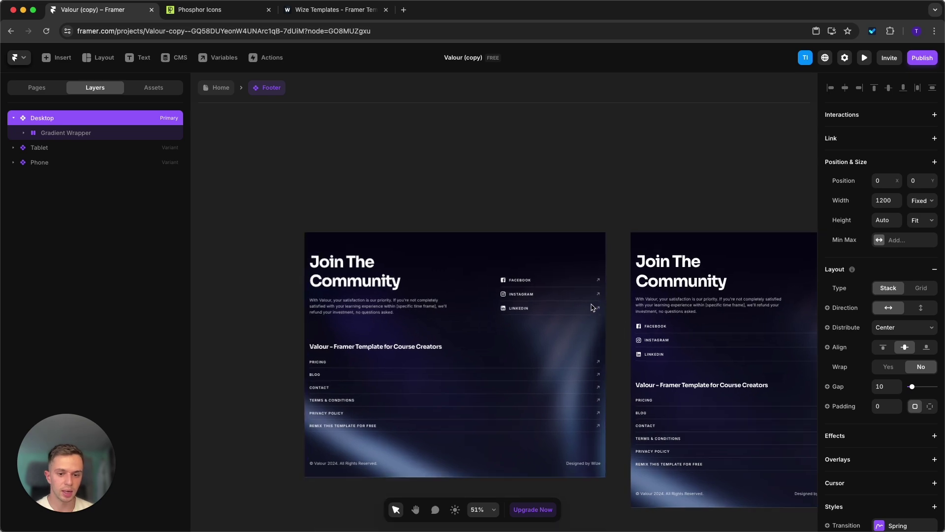
scroll(593, 305, up, 5)
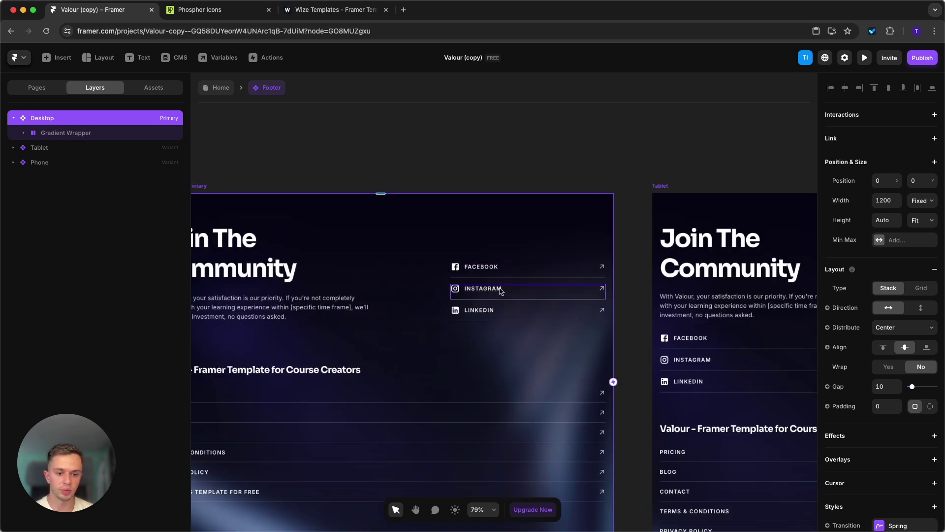
- Duplicate the LinkedIn row in the desktop footer's social links and delete the copy
click(500, 316)
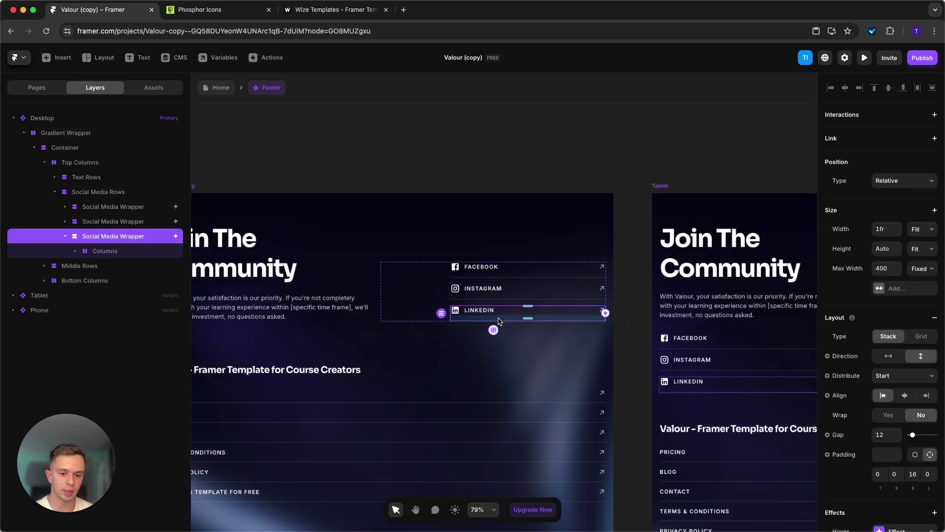
key(super+d)
scroll(549, 328, up, 2)
key(BackSpace)
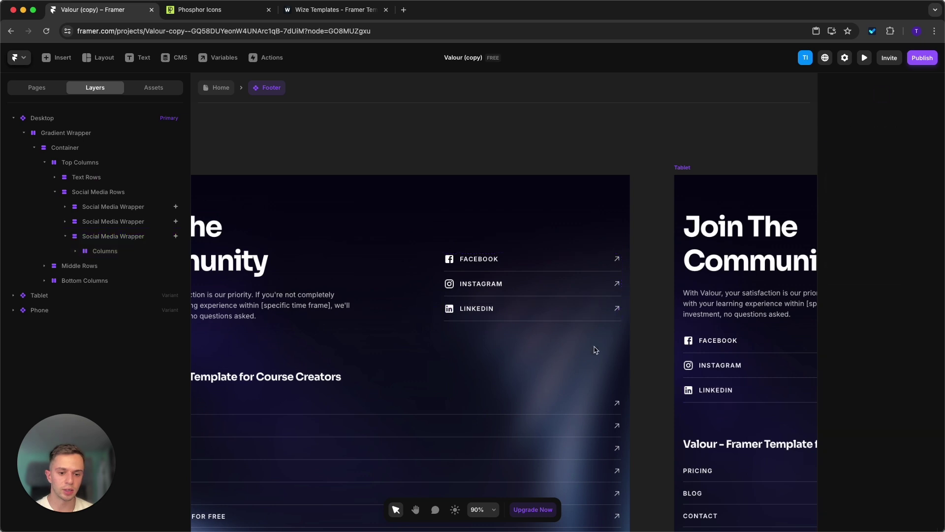
- Duplicate the LinkedIn row in the desktop footer and change the copy's label to TWITTER
click(522, 313)
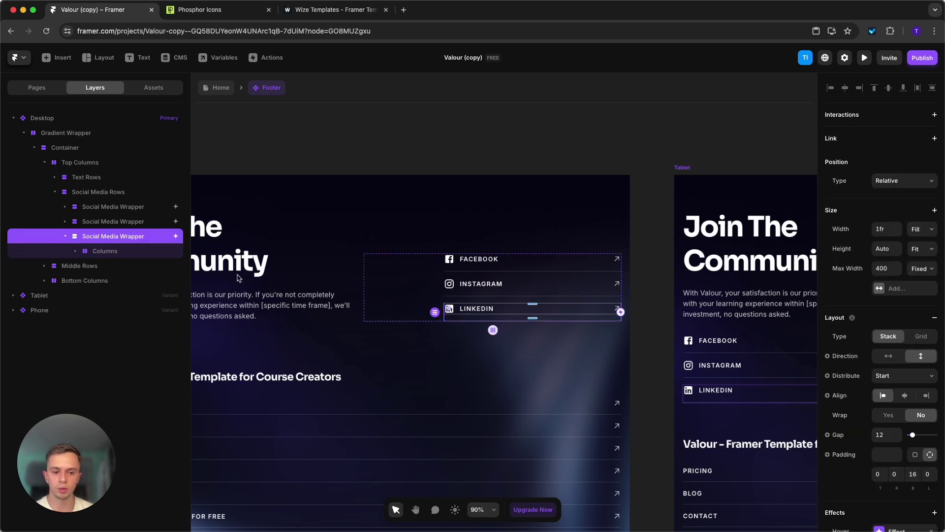
key(super+d)
click(688, 364)
double_click(481, 313)
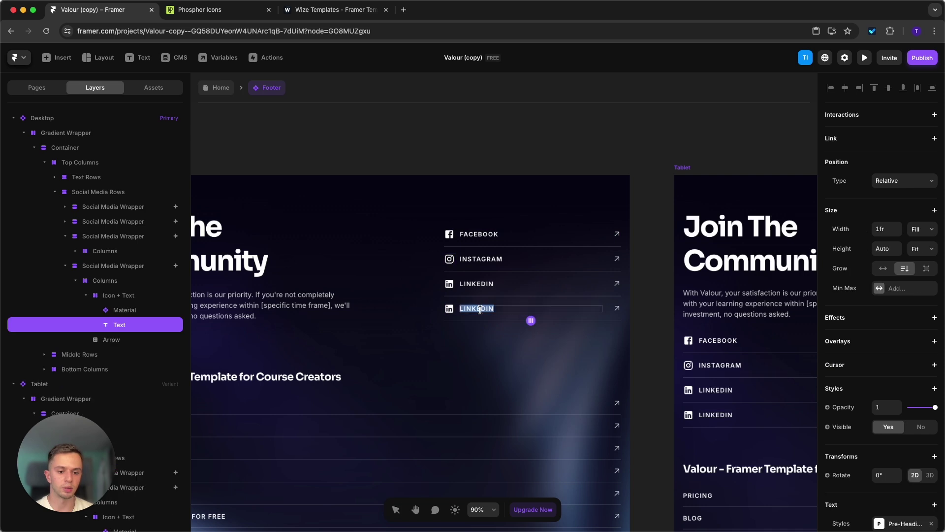
text(TWITTER)
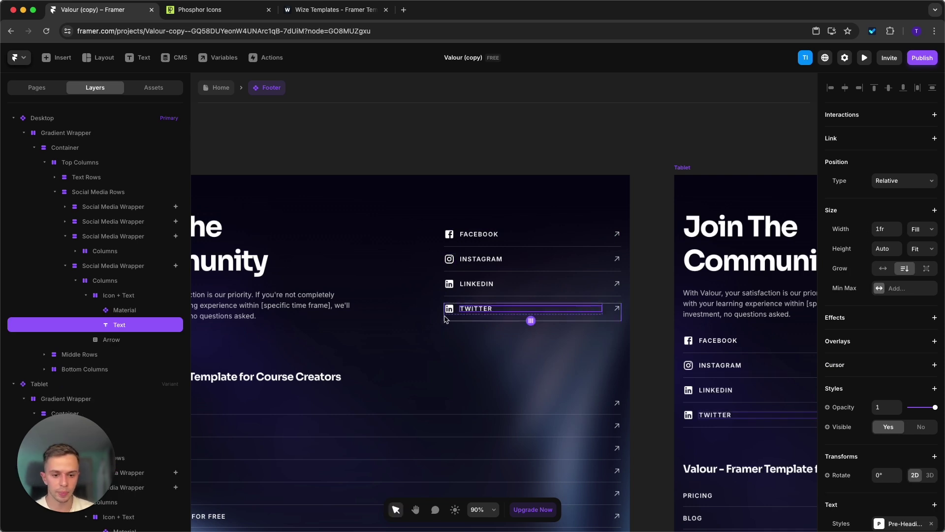
- Change the icon name of the new Twitter row to twitter
click(449, 308)
click(902, 444)
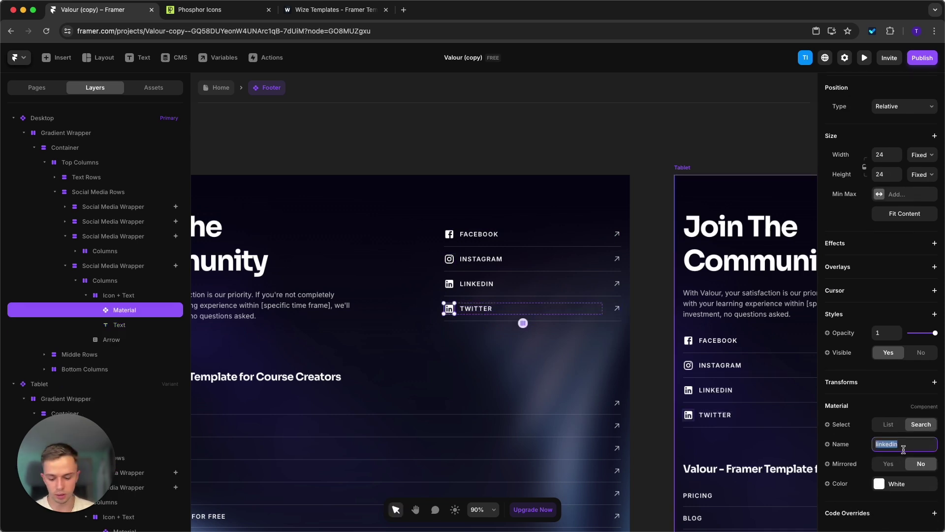
text(twitter)
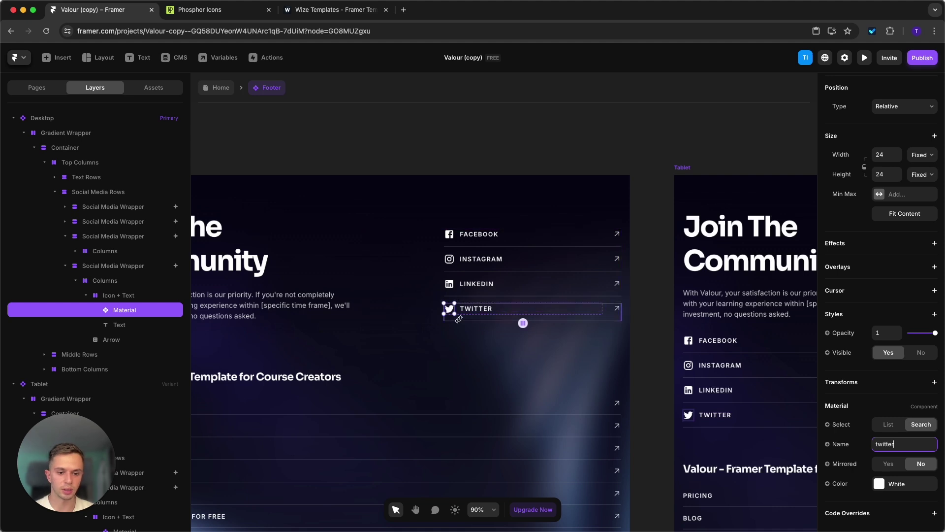
click(481, 109)
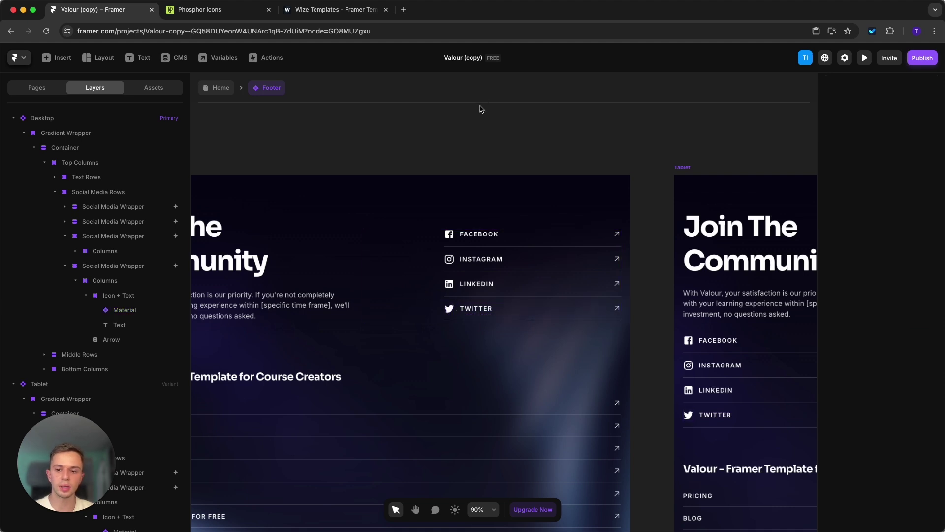
- Add a link to twitter.com on the Twitter row's Social Media Wrapper in the desktop footer
click(64, 236)
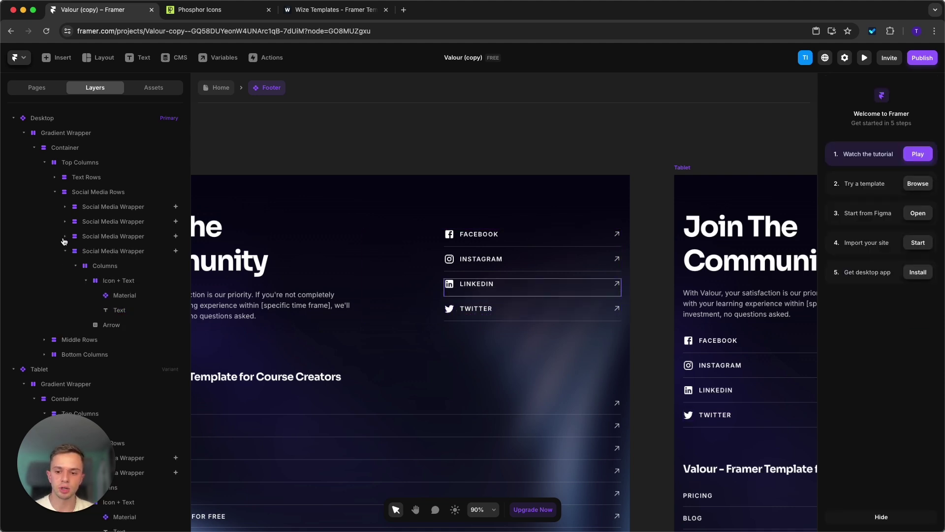
click(113, 251)
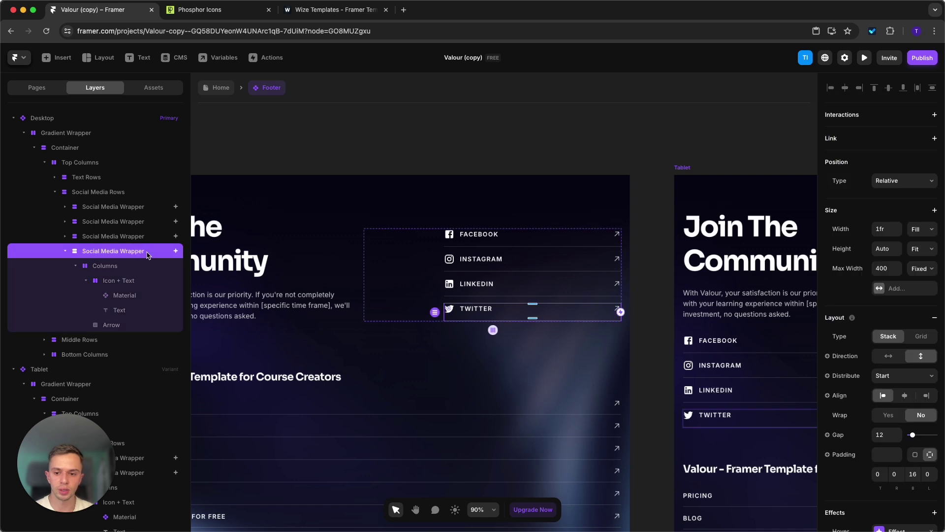
click(892, 142)
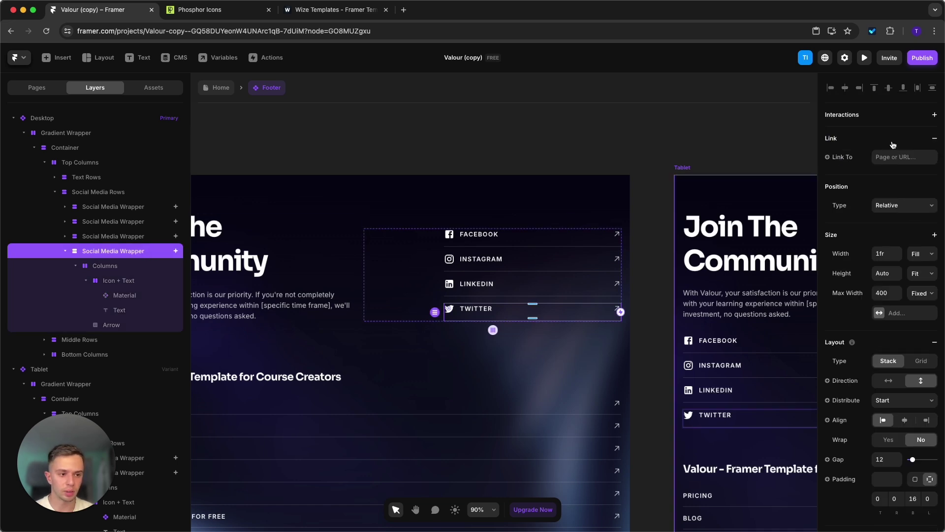
click(895, 157)
text(twitter.com)
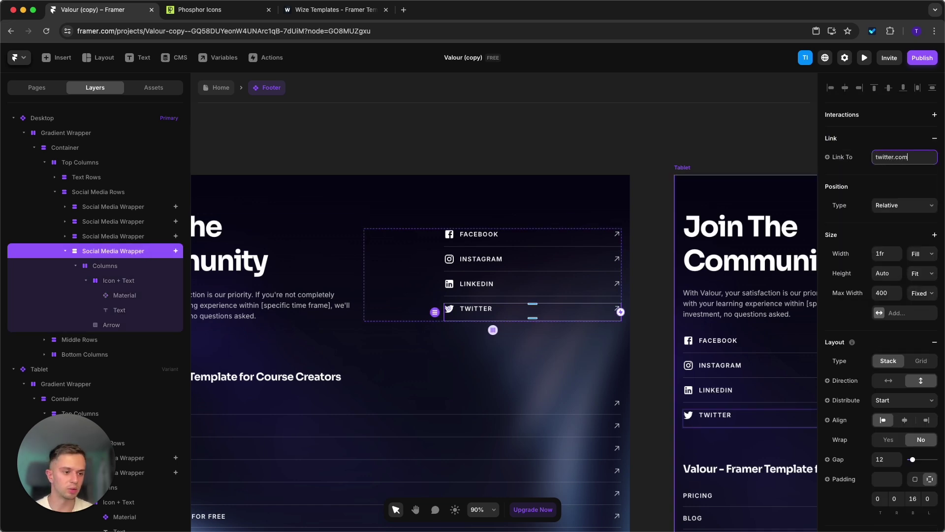
key(Return)
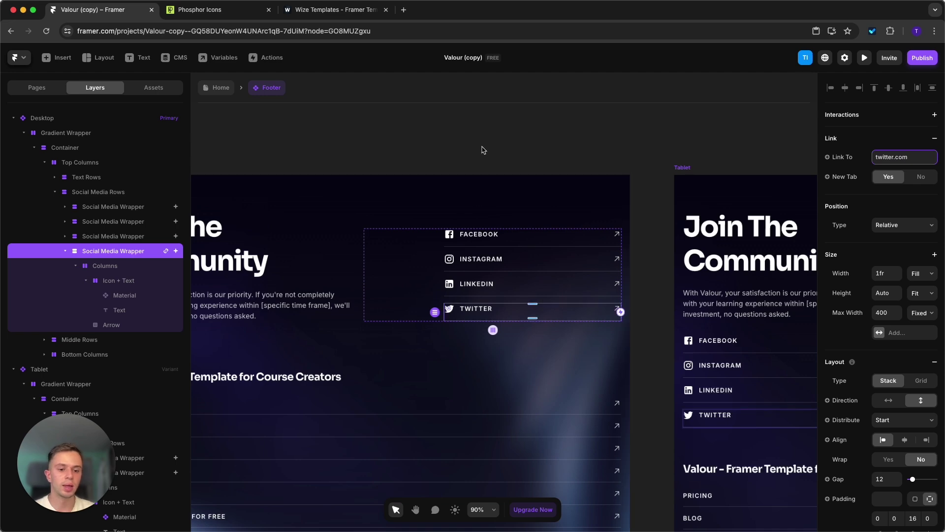
click(484, 147)
- Delete the Terms & Conditions and Privacy Policy links from the desktop footer's link rows
scroll(632, 200, down, 5)
scroll(487, 379, up, 4)
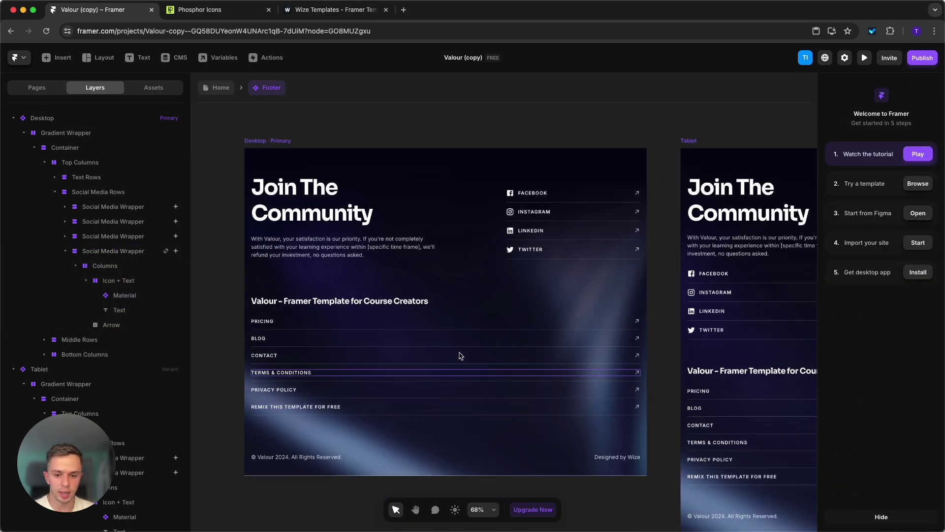
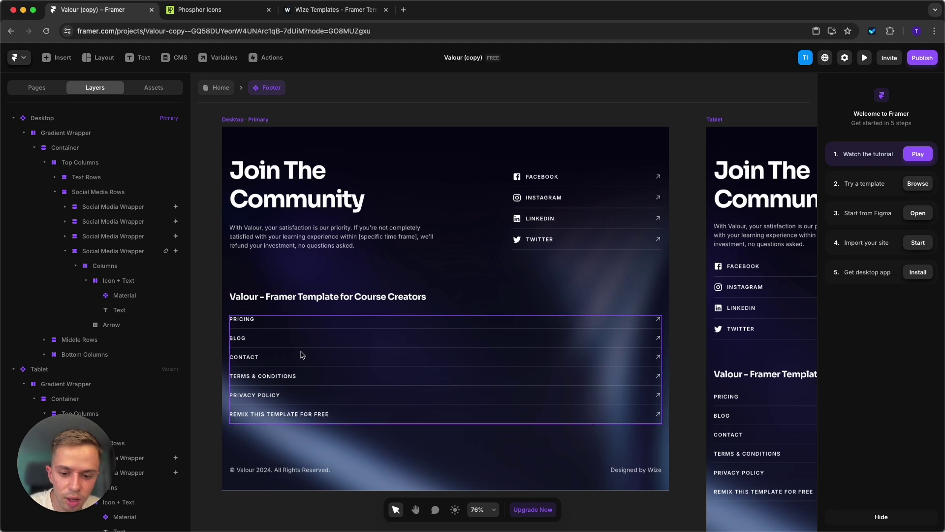
click(307, 386)
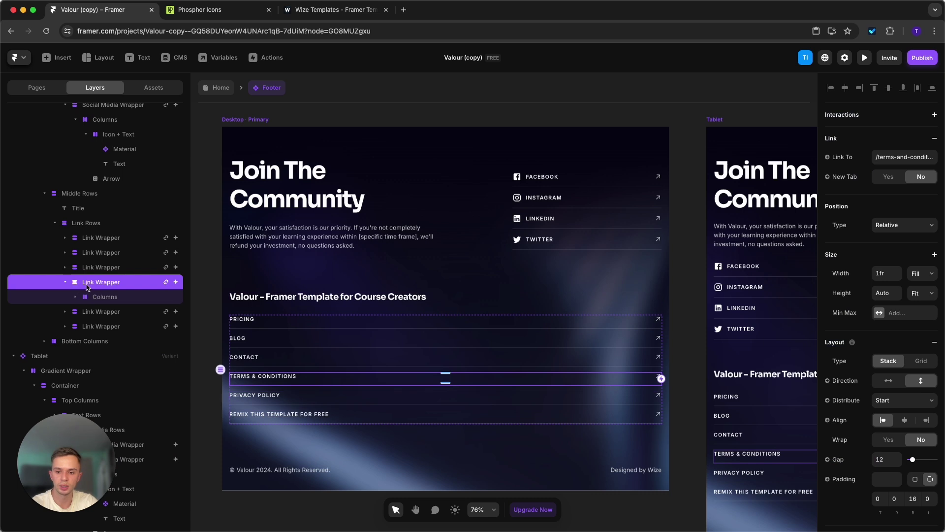
key(BackSpace)
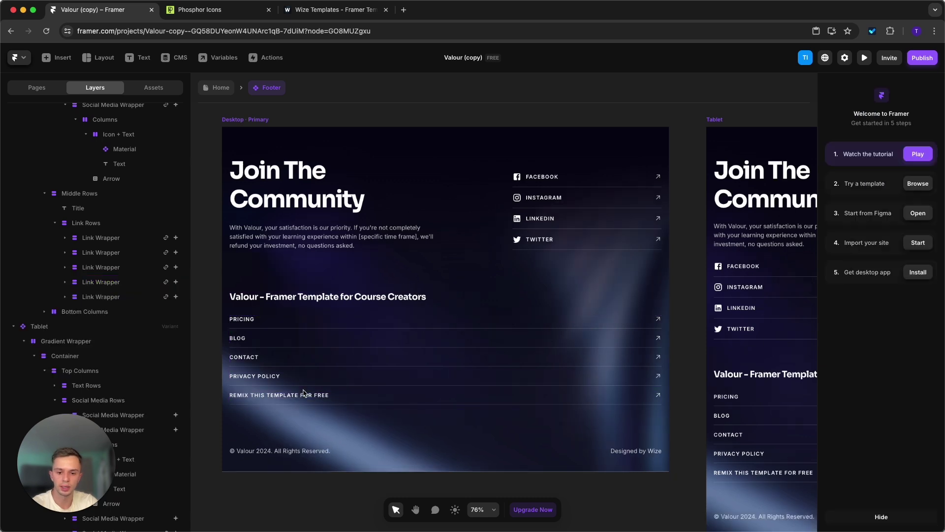
click(292, 385)
key(BackSpace)
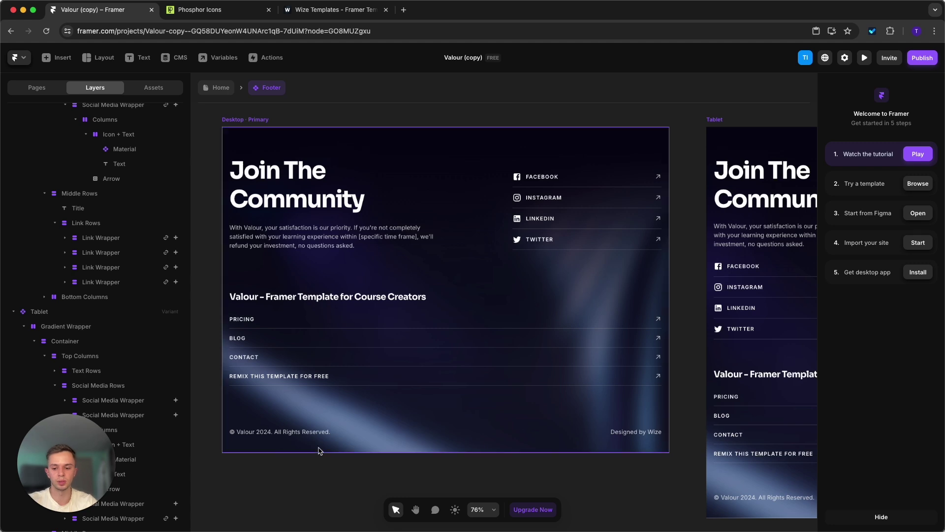
click(256, 441)
scroll(256, 448, up, 1)
scroll(255, 448, up, 3)
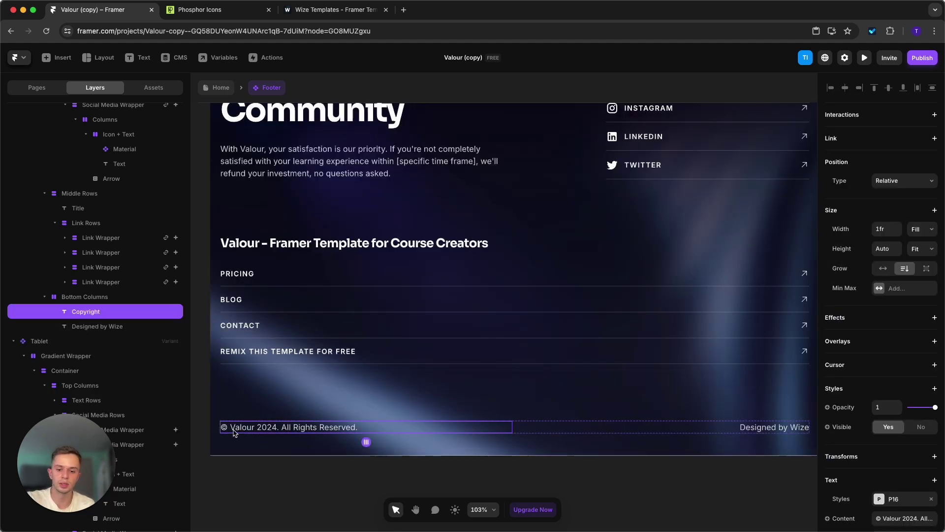
double_click(233, 431)
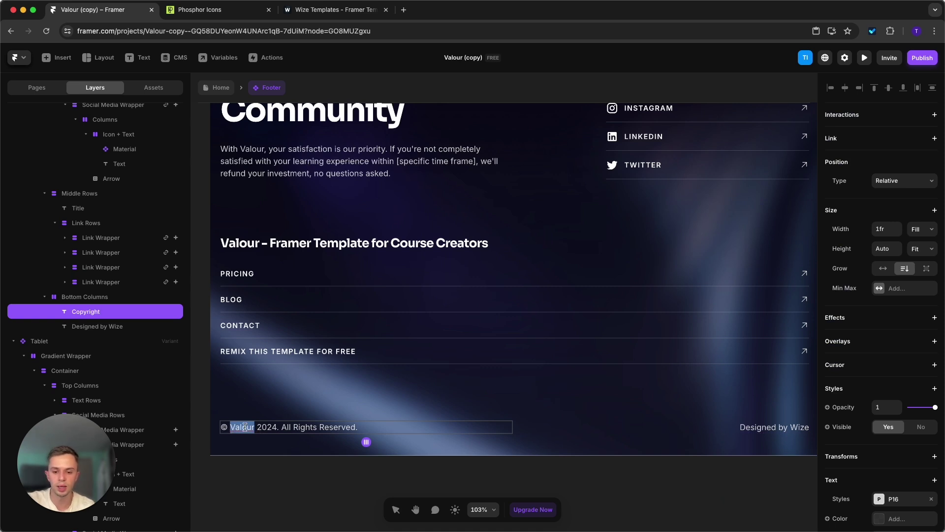
scroll(344, 466, down, 4)
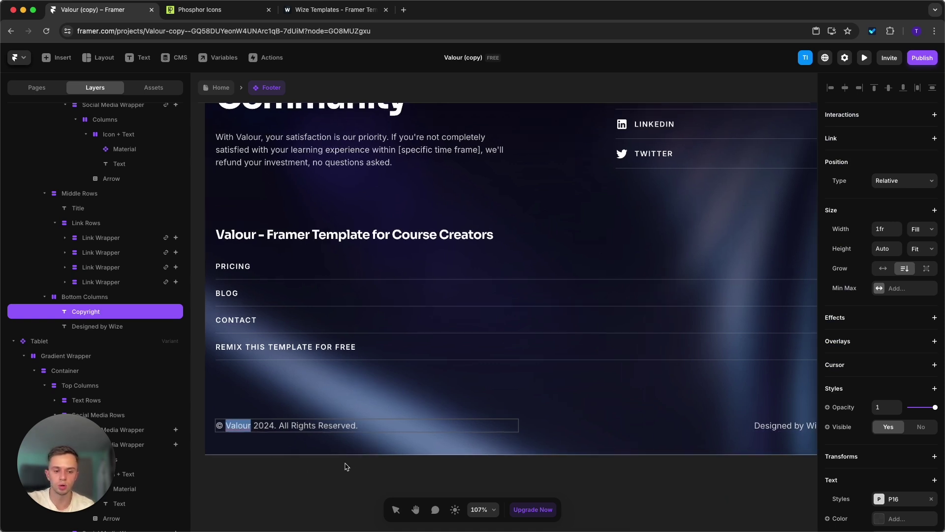
key(Escape)
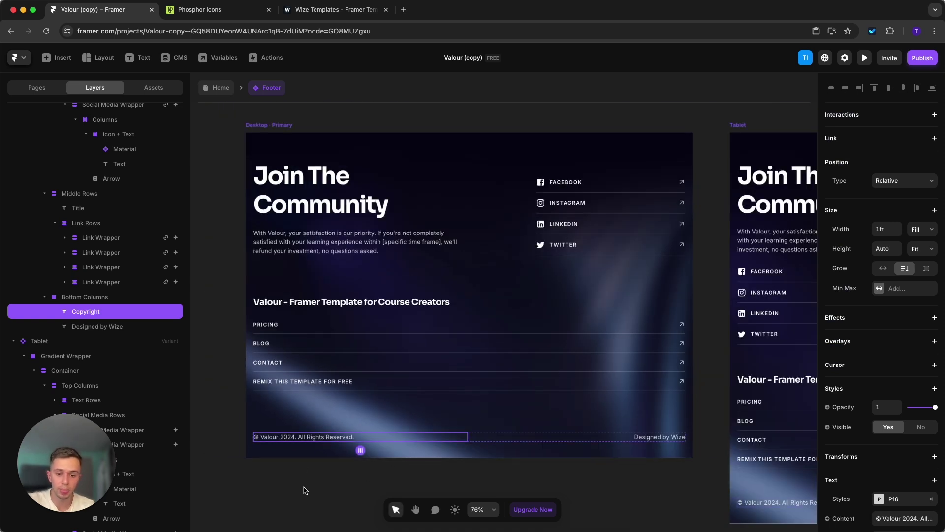
click(383, 391)
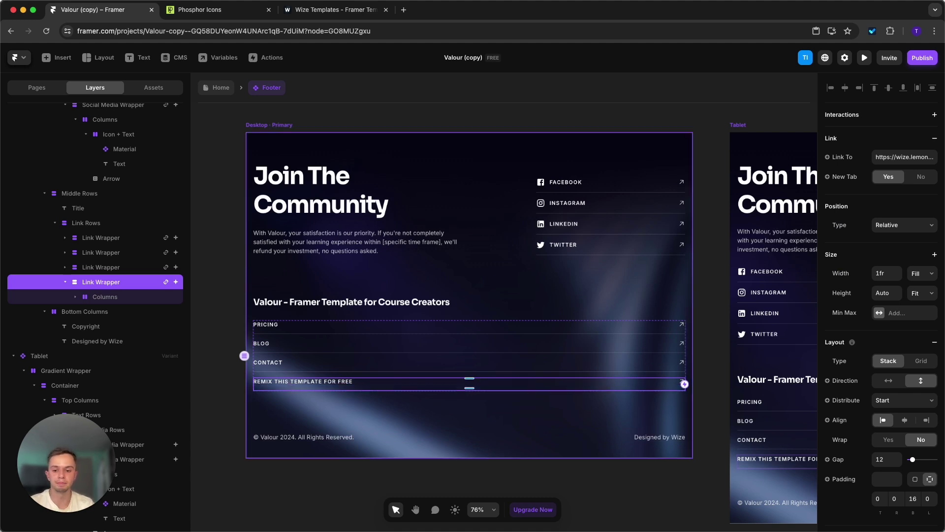
- Leave the Footer component and return to the Home page's desktop layout
click(218, 91)
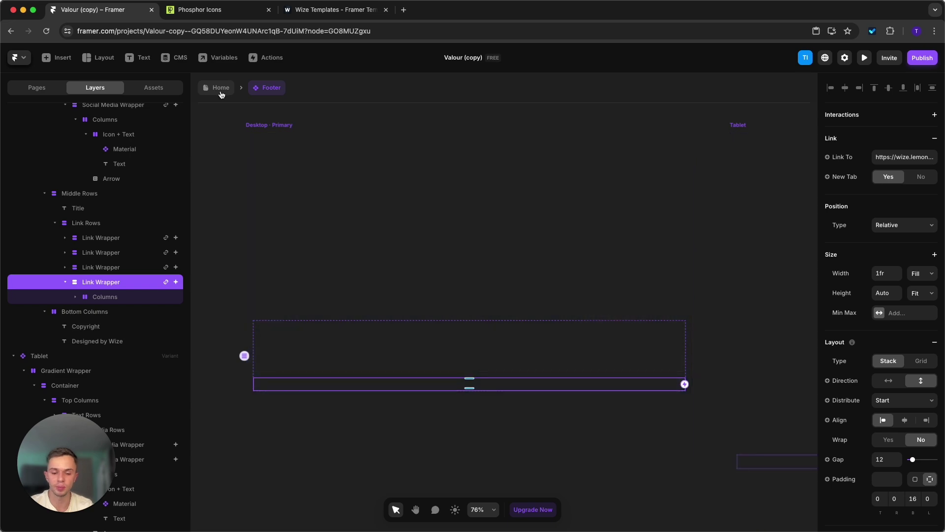
scroll(374, 344, down, 5)
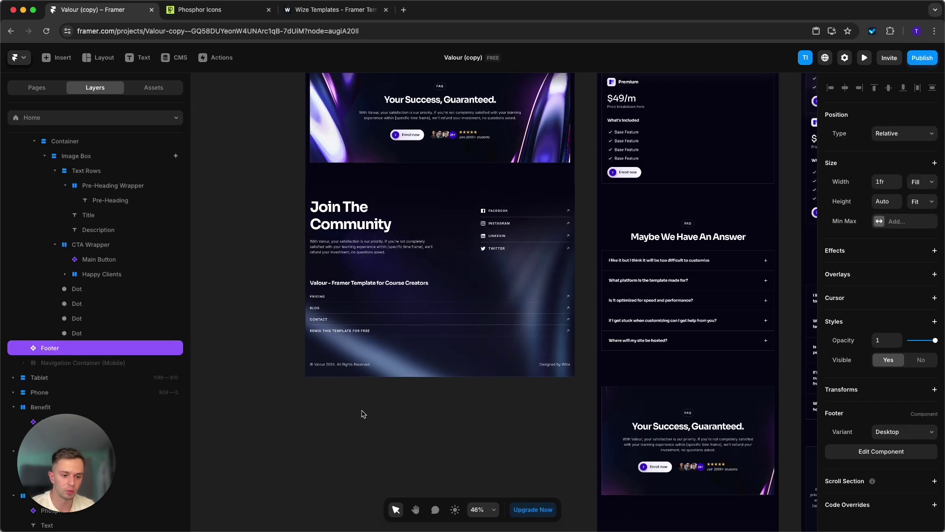
click(377, 458)
scroll(393, 408, down, 3)
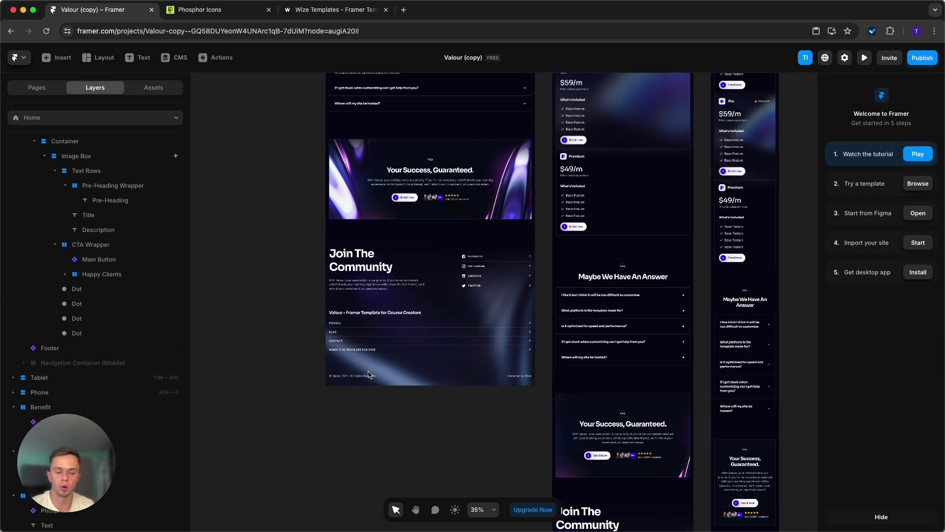
- Open the /contact page and bring its Get In Touch form into view
click(37, 87)
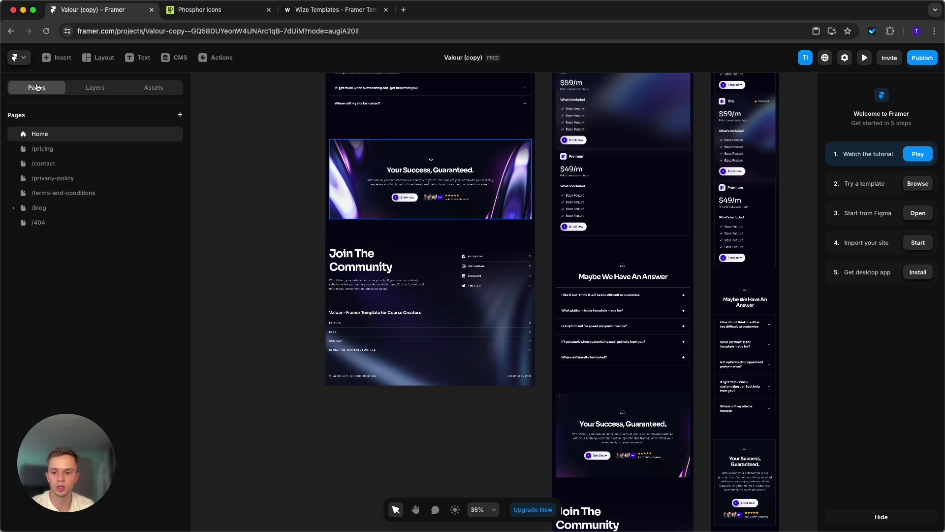
click(61, 166)
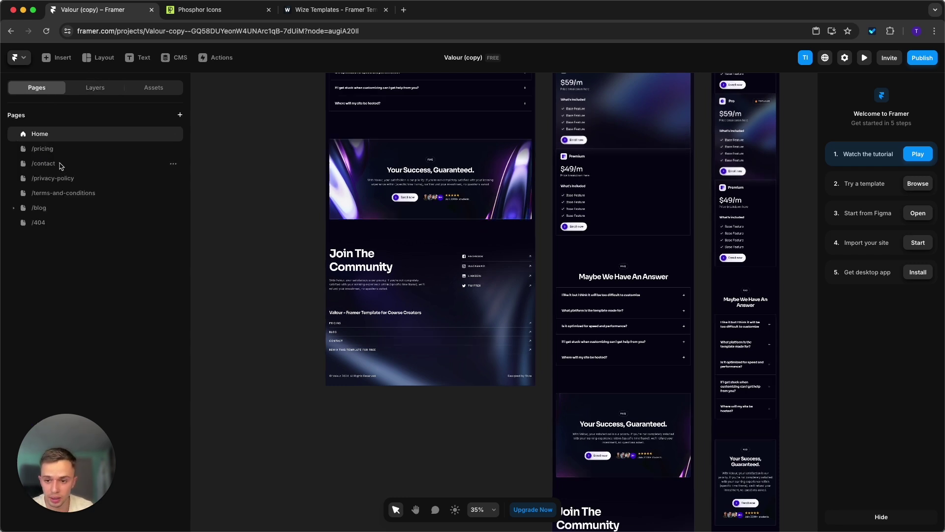
scroll(514, 461, up, 5)
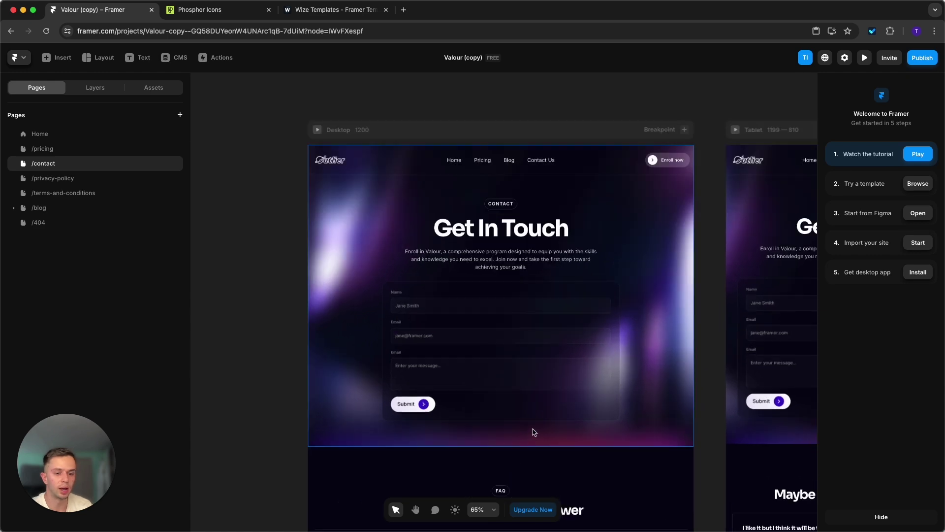
scroll(383, 379, down, 2)
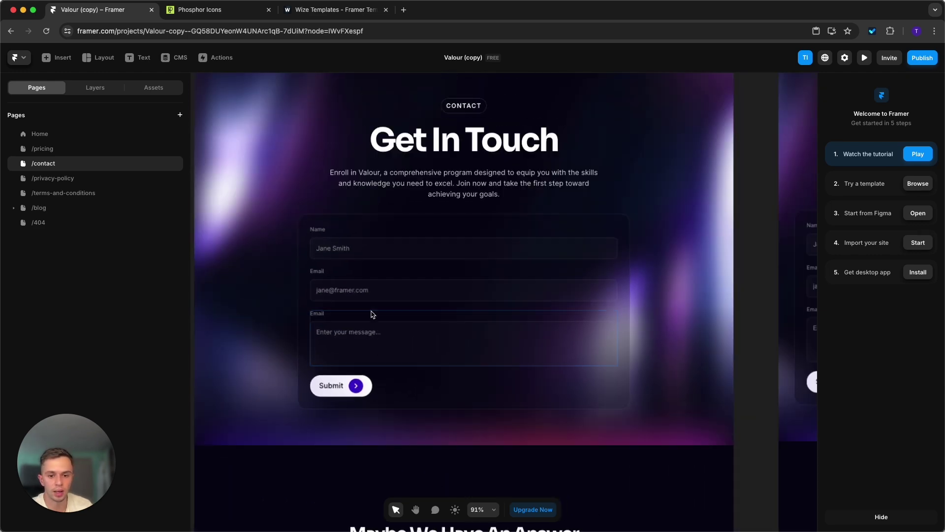
- Examine how the contact form's name, email and message labels and inputs are built in the layer structure
click(372, 312)
click(95, 87)
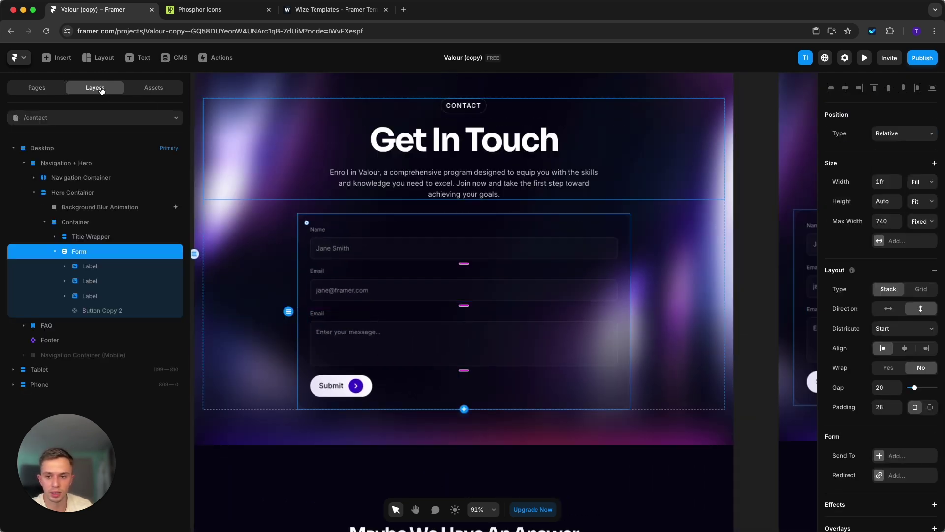
click(54, 252)
click(54, 252)
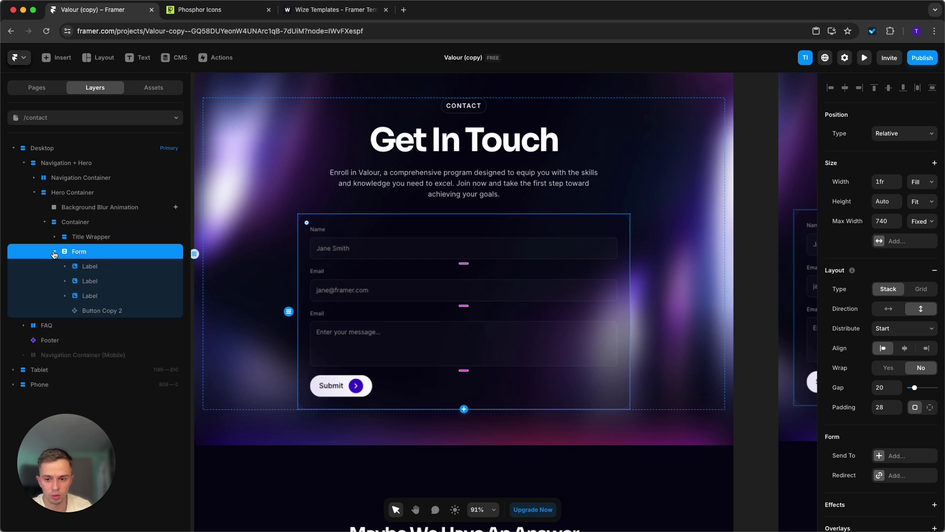
click(132, 296)
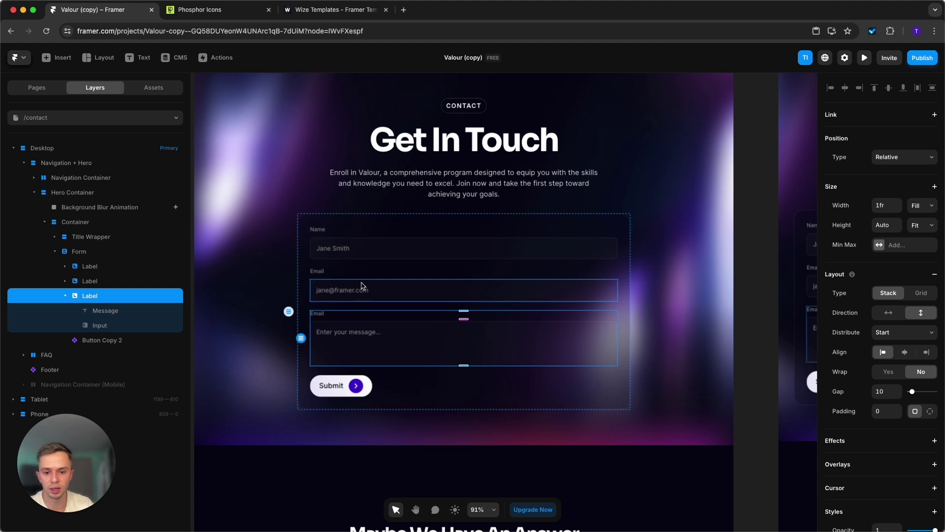
click(363, 238)
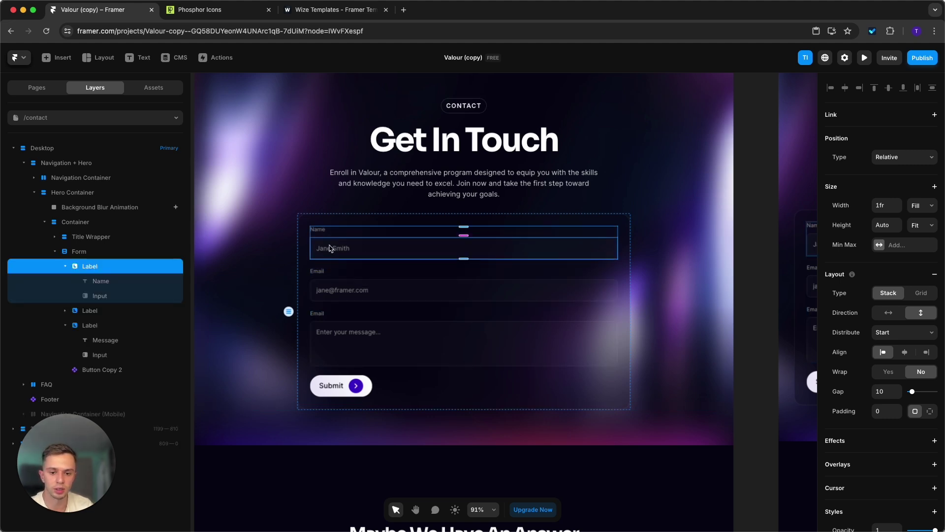
click(352, 279)
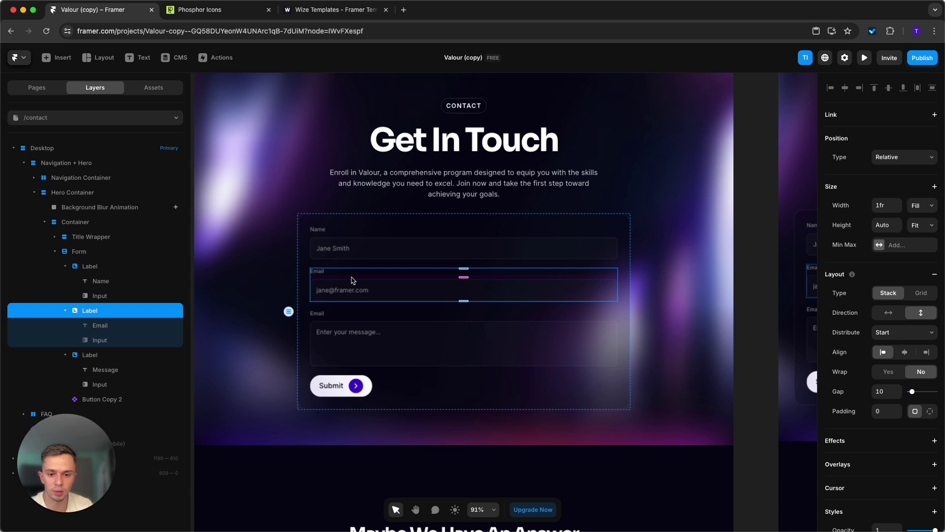
click(339, 347)
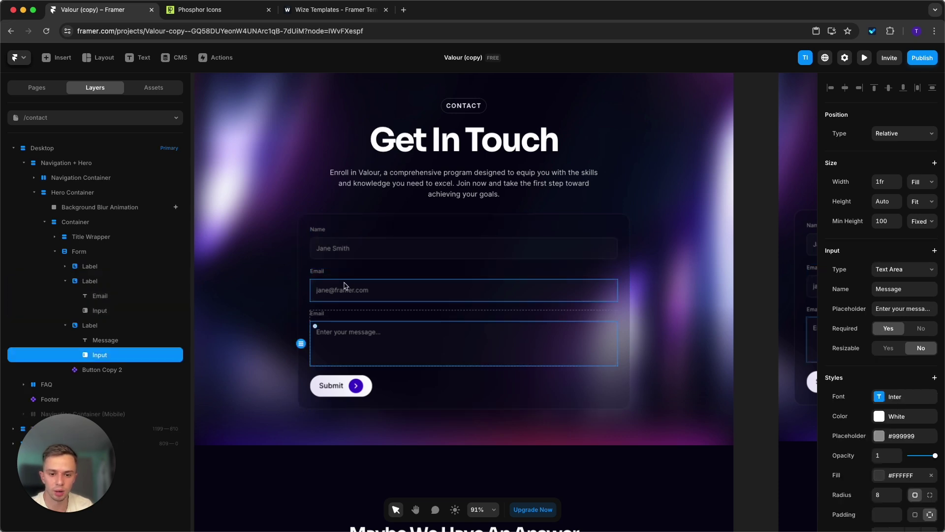
- Duplicate the contact form's Email field and set the copy's input type to Phone Number
click(344, 284)
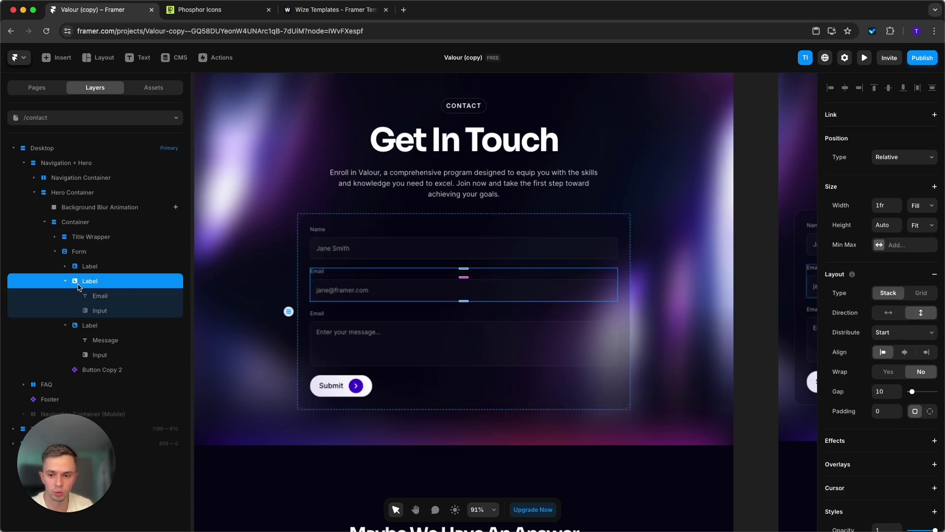
key(super+d)
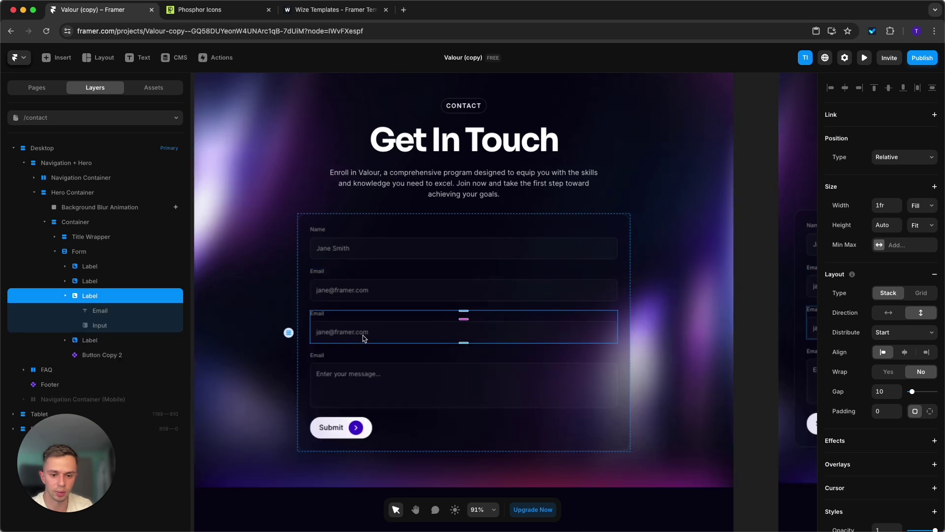
click(101, 325)
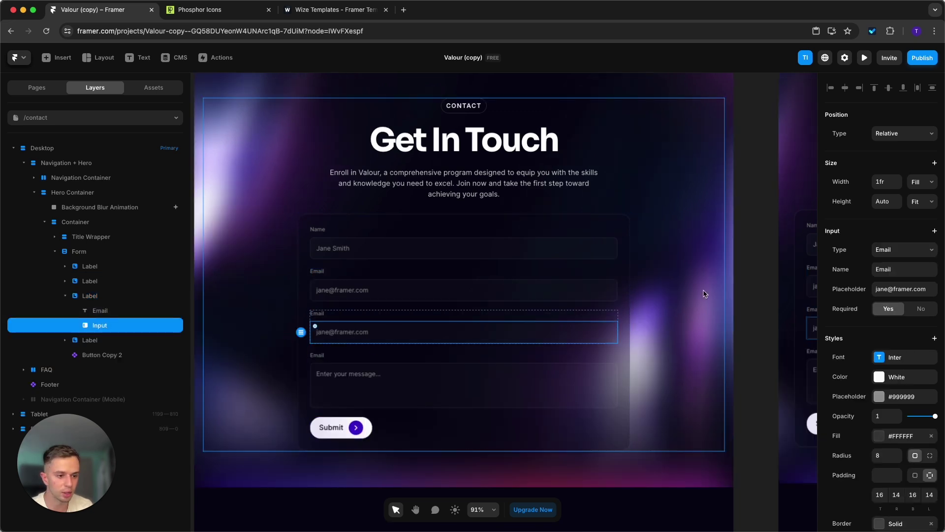
click(920, 251)
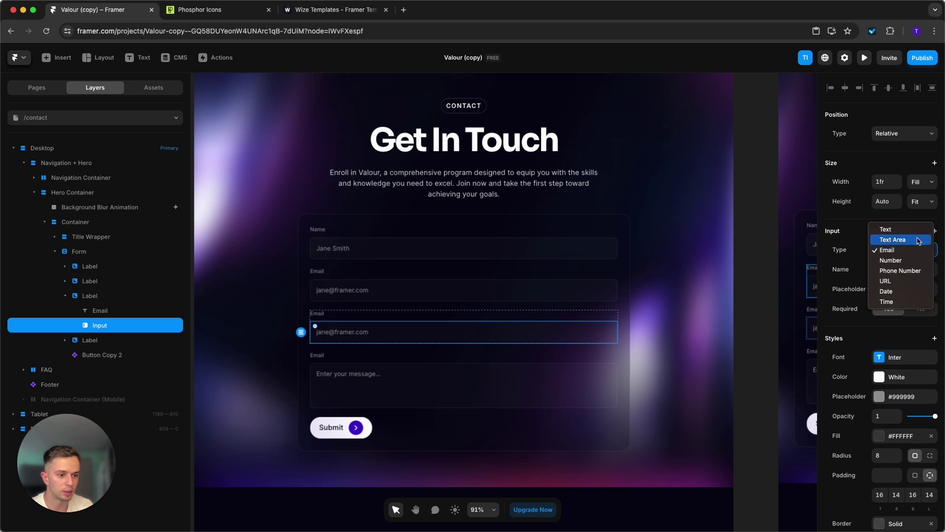
click(916, 272)
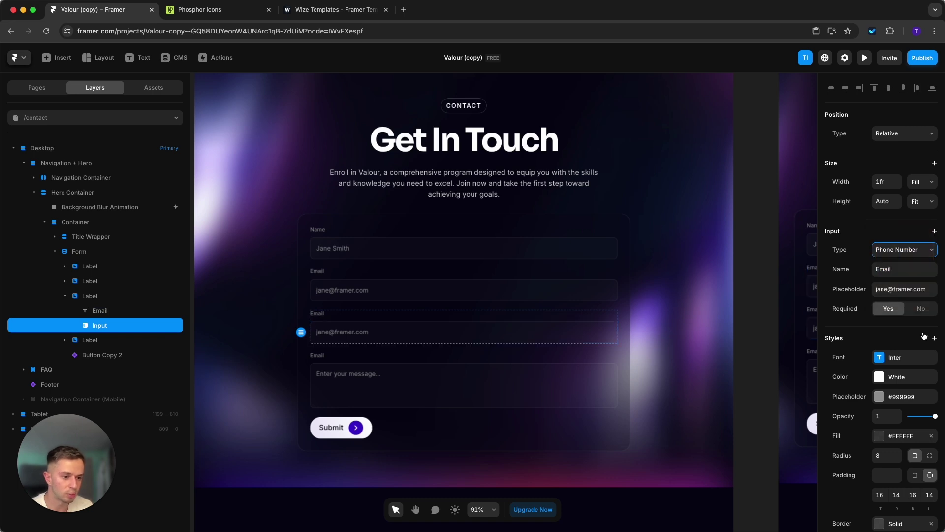
- Set the duplicated input's name to Phone Number and its placeholder to "Enter your phone number..."
click(893, 268)
text(Phone Number)
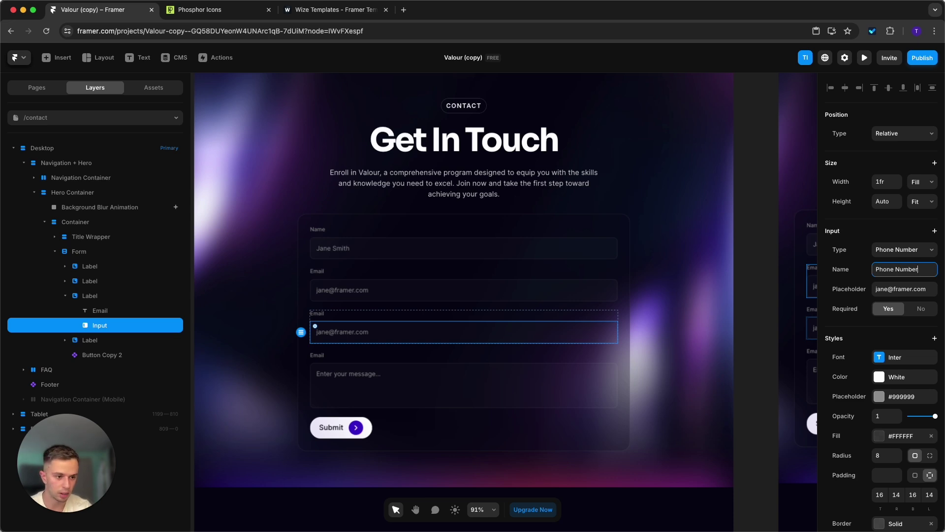
key(Tab)
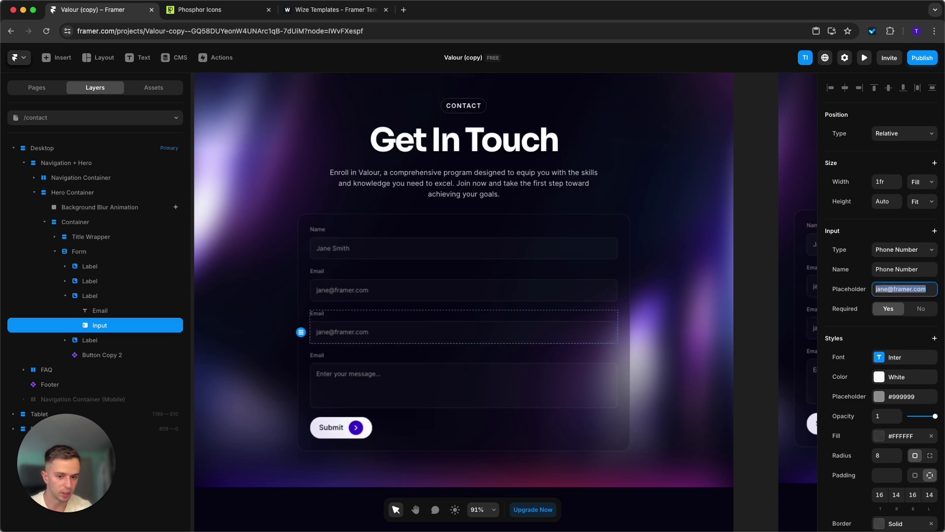
text(Enter yo)
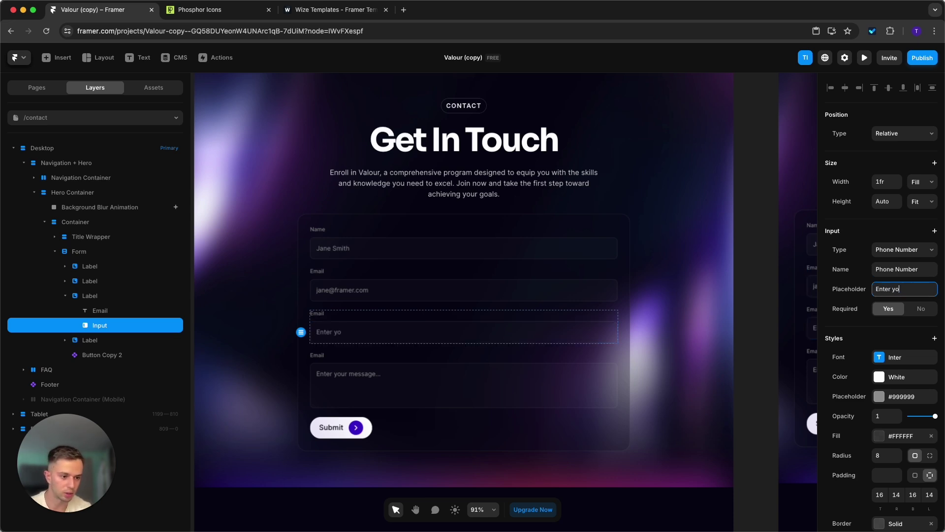
text(ur phone number...)
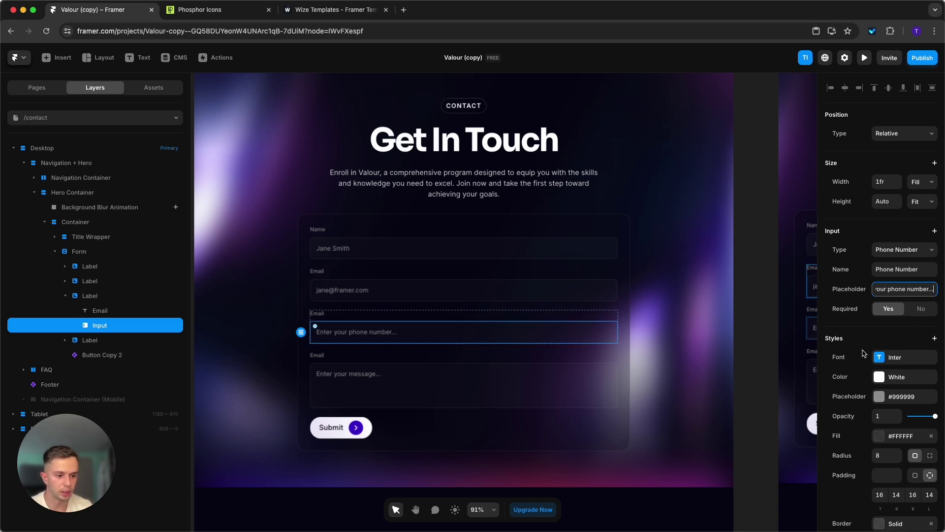
- Change the label text above the new phone input to Phone Number
scroll(906, 345, down, 2)
scroll(329, 389, up, 2)
double_click(318, 301)
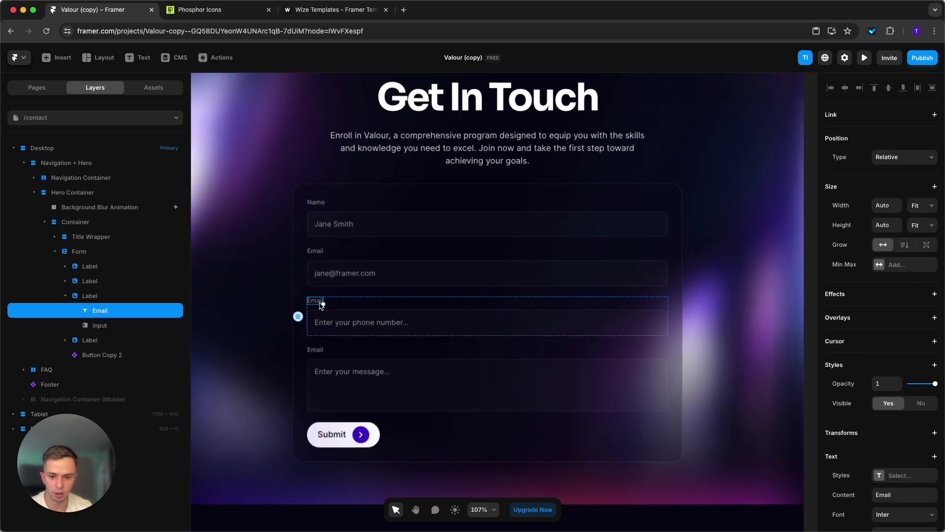
text(Phone N)
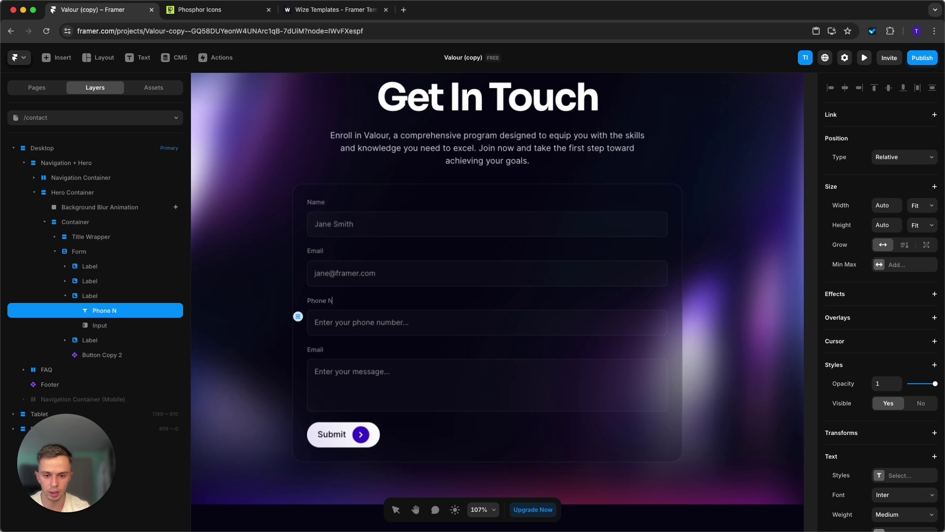
text(umber)
key(Escape)
click(536, 138)
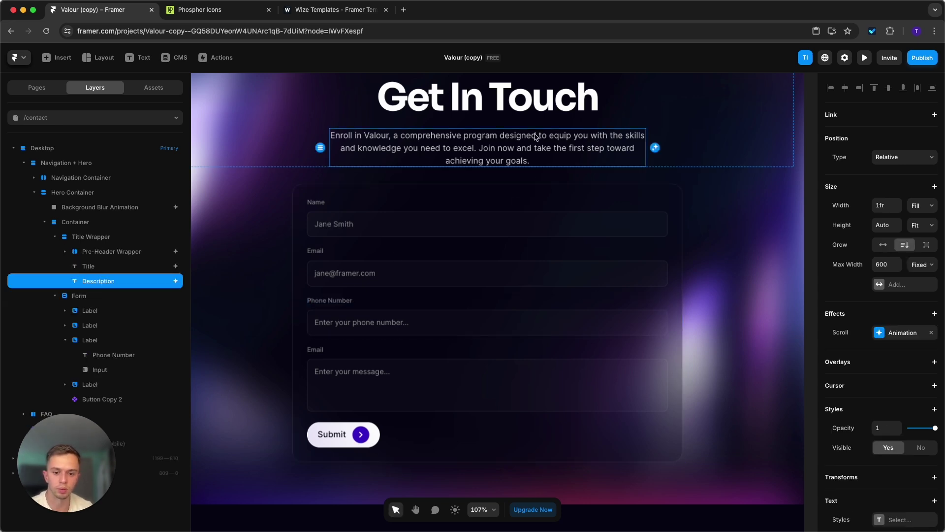
- Duplicate the Phone Number field in the contact form and change the copy's label to "Compnay Name"
ctrl+scroll(354, 340, down, 5)
click(365, 327)
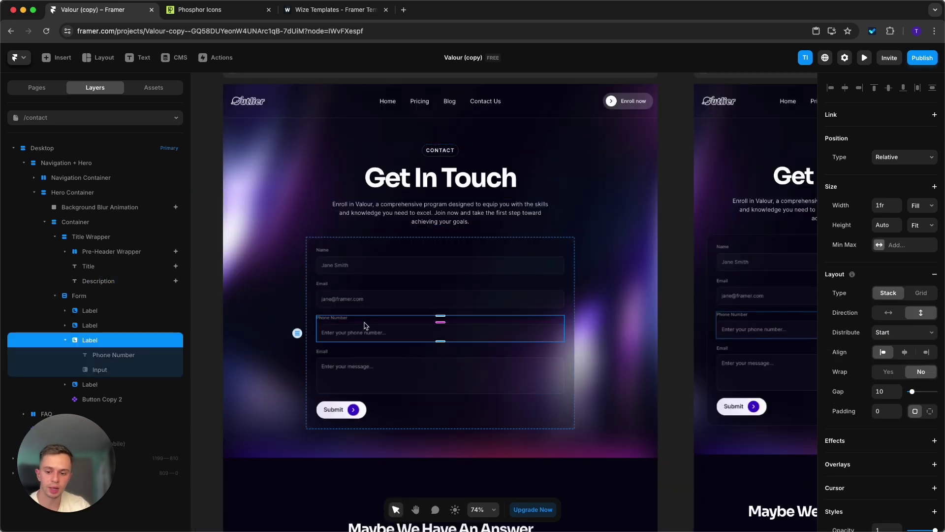
key(ctrl+d)
ctrl+scroll(345, 322, up, 4)
click(339, 319)
double_click(337, 347)
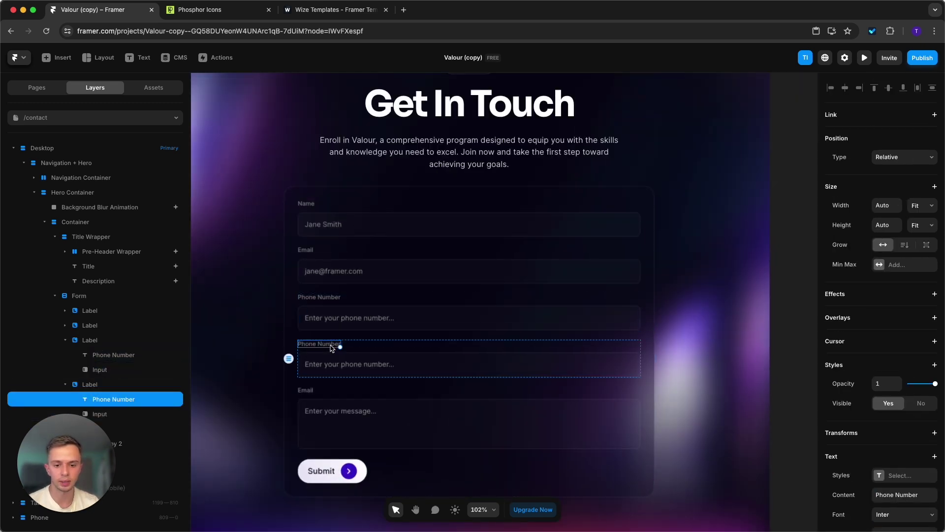
text(Compnay Na)
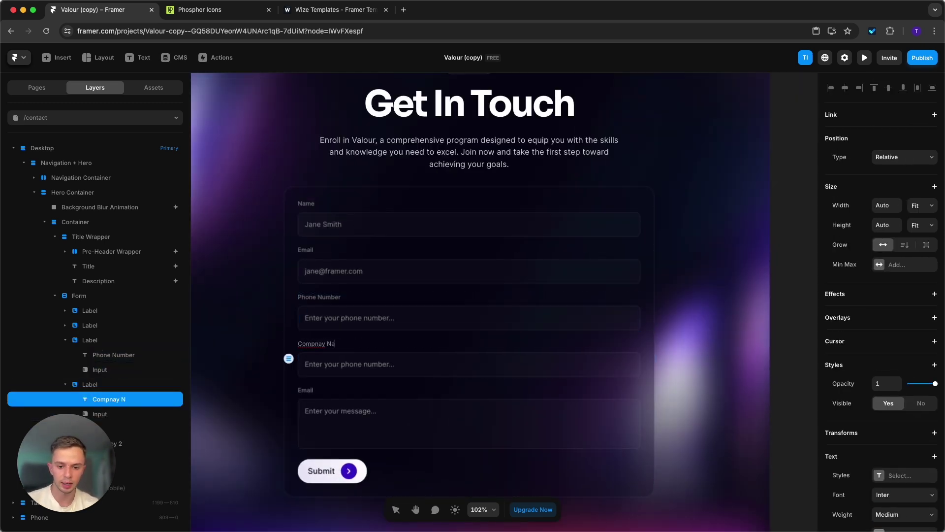
text(me)
- Set the company field's input type to Text and its name to Company Name
click(482, 363)
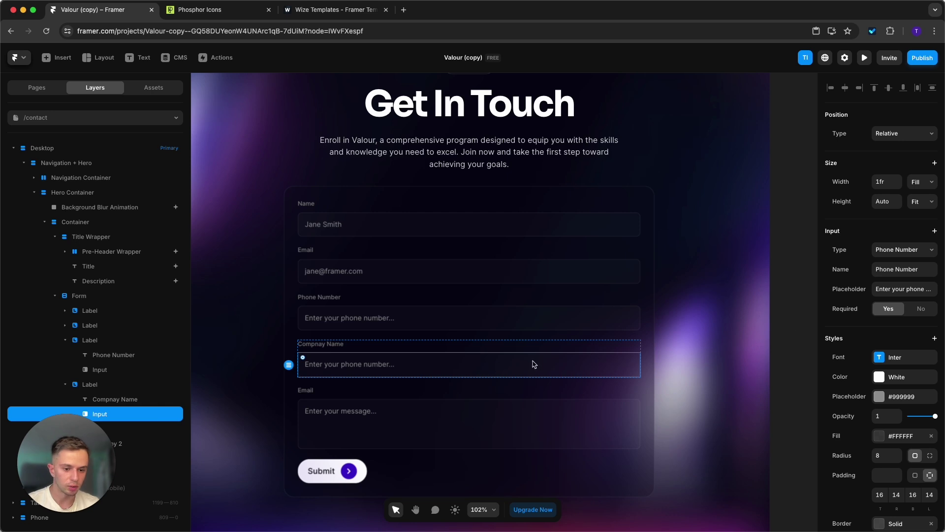
click(894, 250)
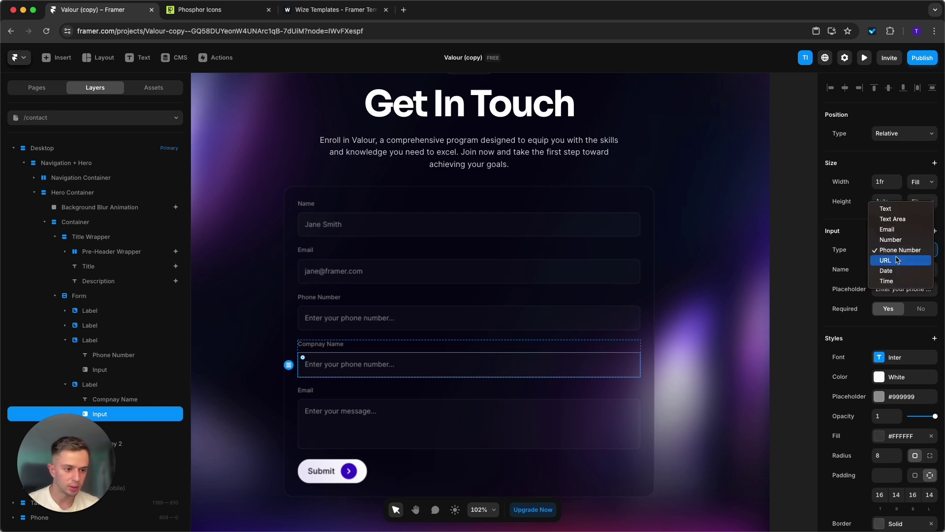
click(898, 208)
click(901, 270)
text(Compa)
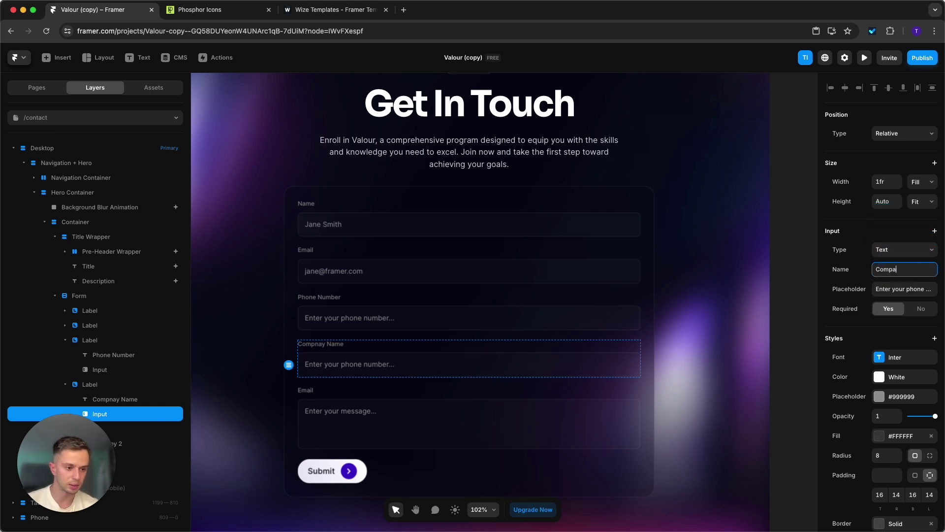
text(ny Name)
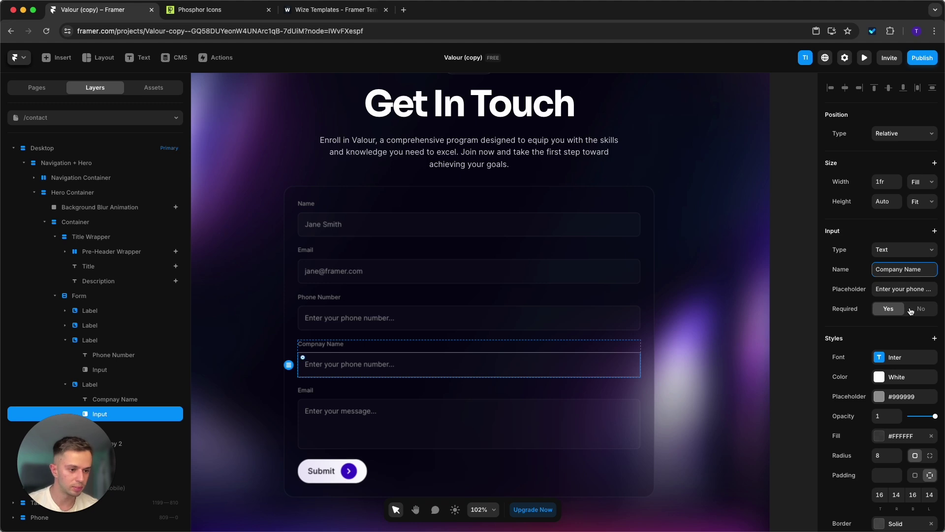
- Set the company input's placeholder to "Company name..." and make the field not required
click(903, 289)
text(Comp)
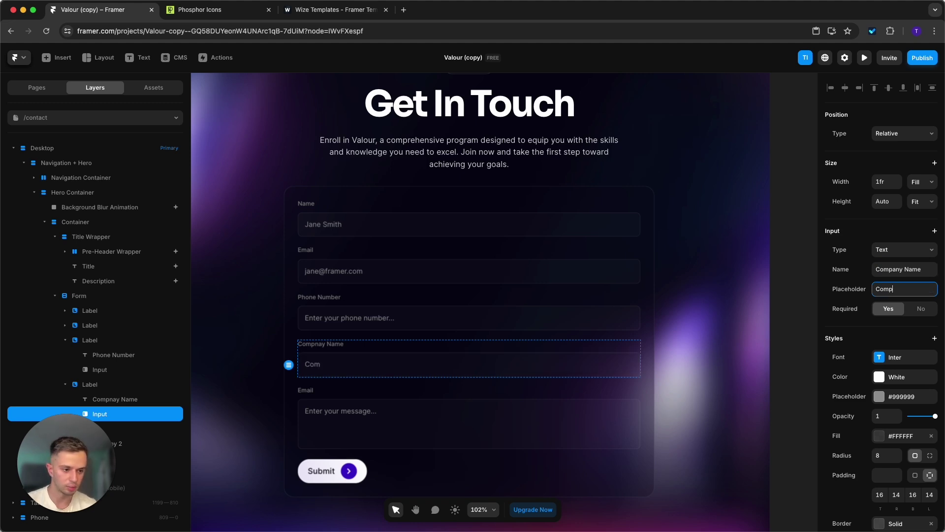
text(any name...)
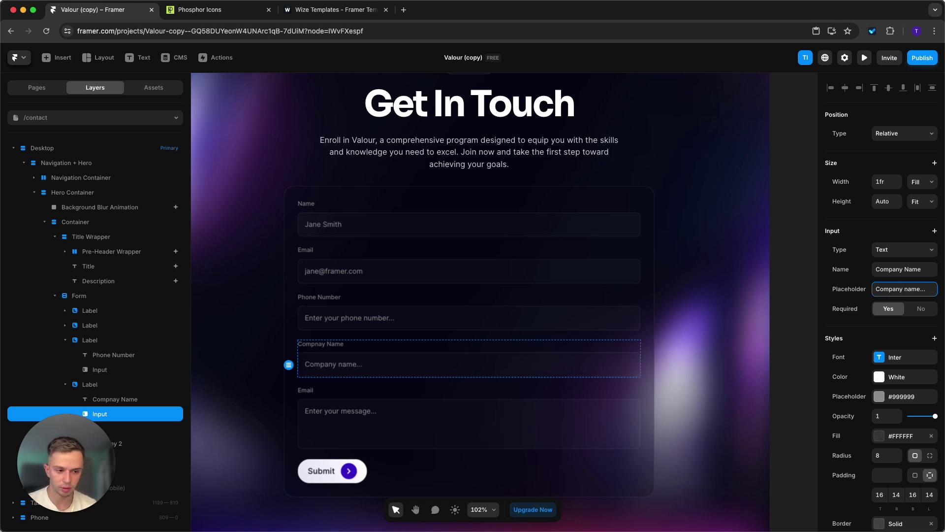
click(920, 309)
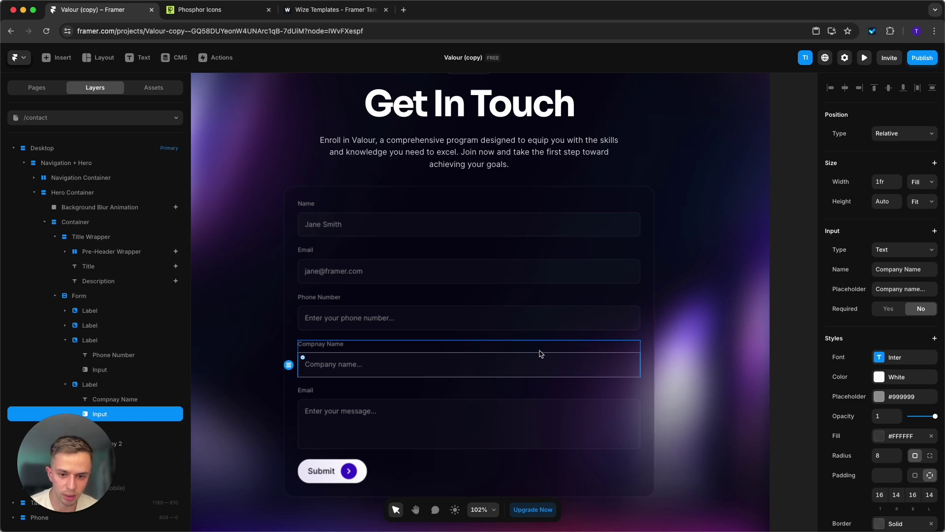
- Add Email as the Send To destination of the whole contact form
click(777, 422)
click(593, 460)
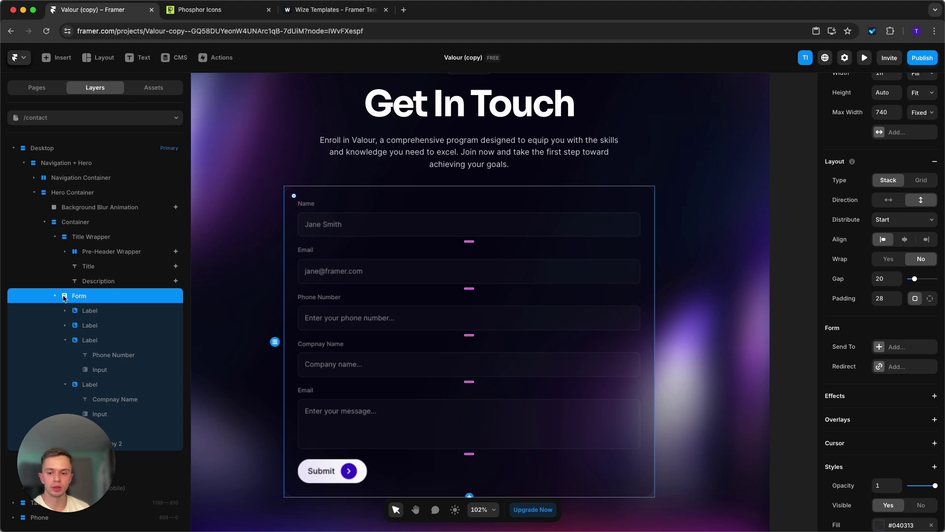
click(879, 347)
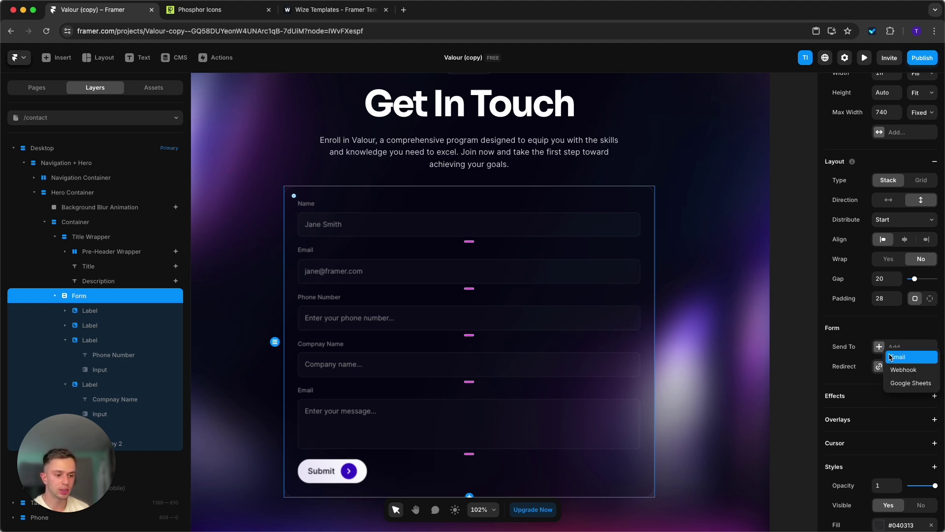
click(896, 357)
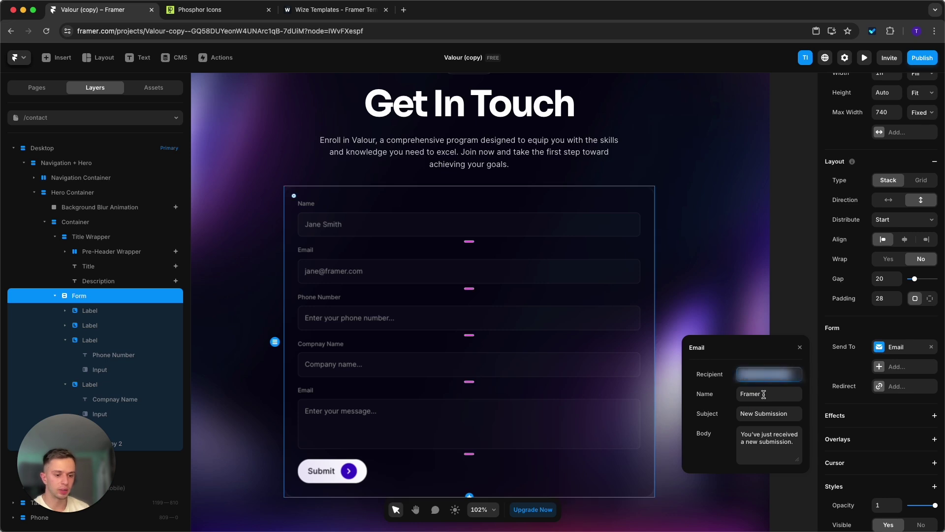
- Check the name, subject and body settings of the contact form's email destination
click(763, 394)
click(775, 414)
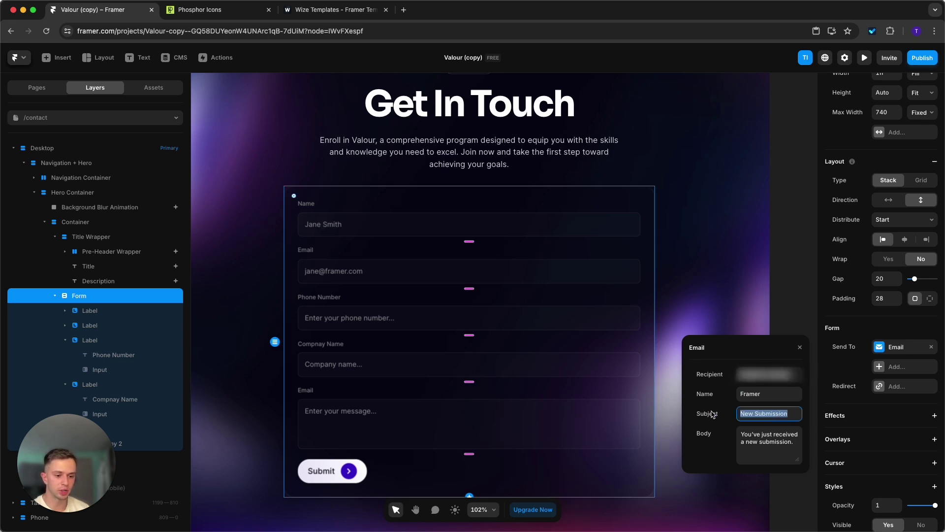
click(774, 441)
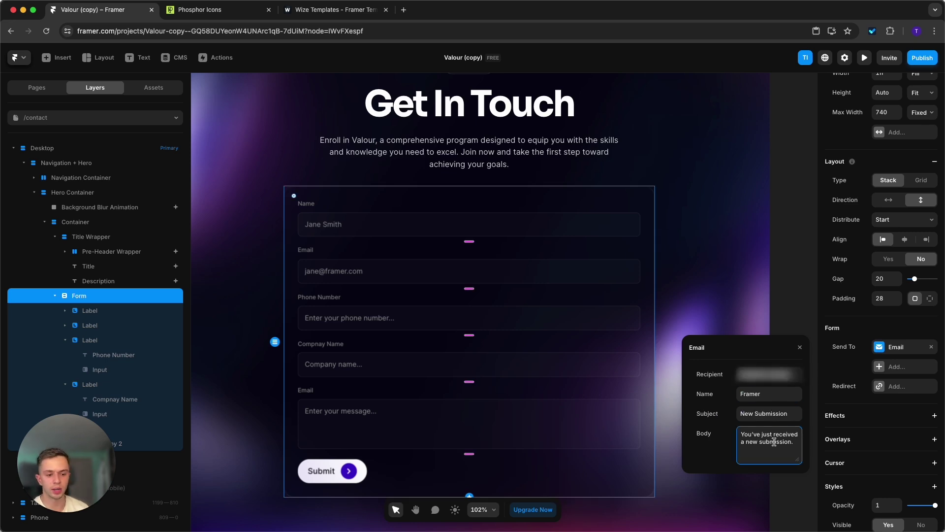
click(781, 282)
click(586, 449)
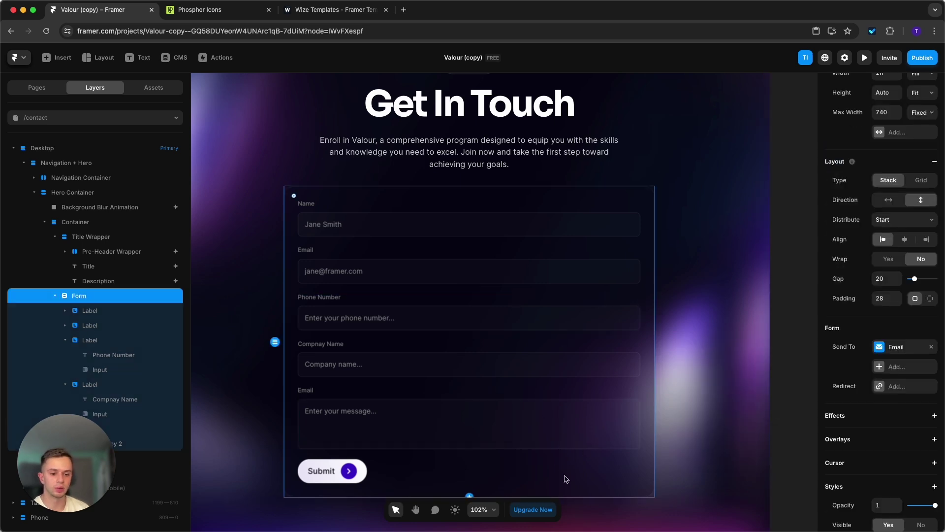
click(926, 350)
click(790, 398)
scroll(452, 359, down, 5)
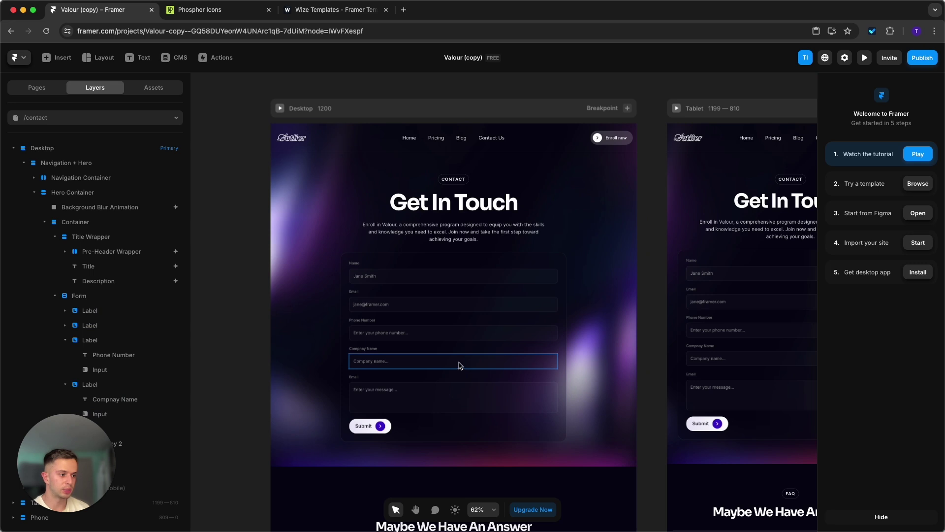
- Open the /blog page and go to the CMS Blog collection behind its articles
click(37, 88)
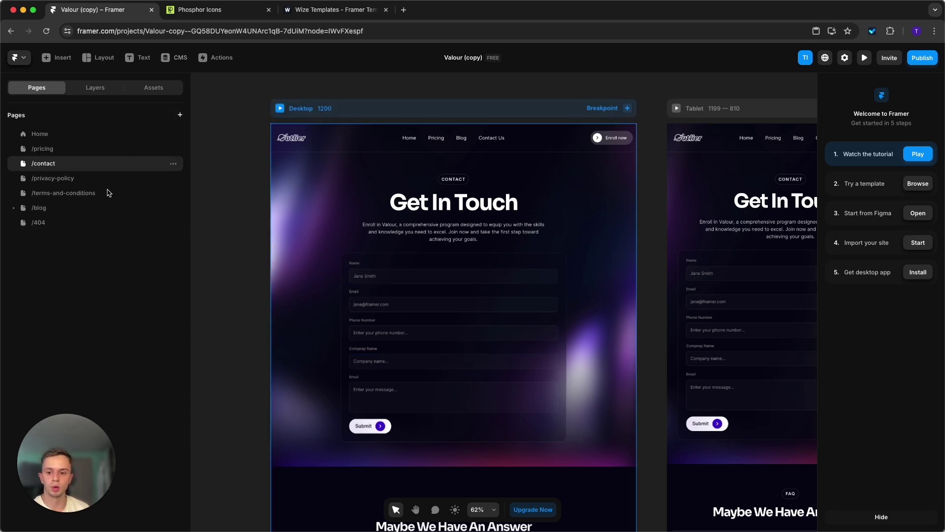
click(91, 208)
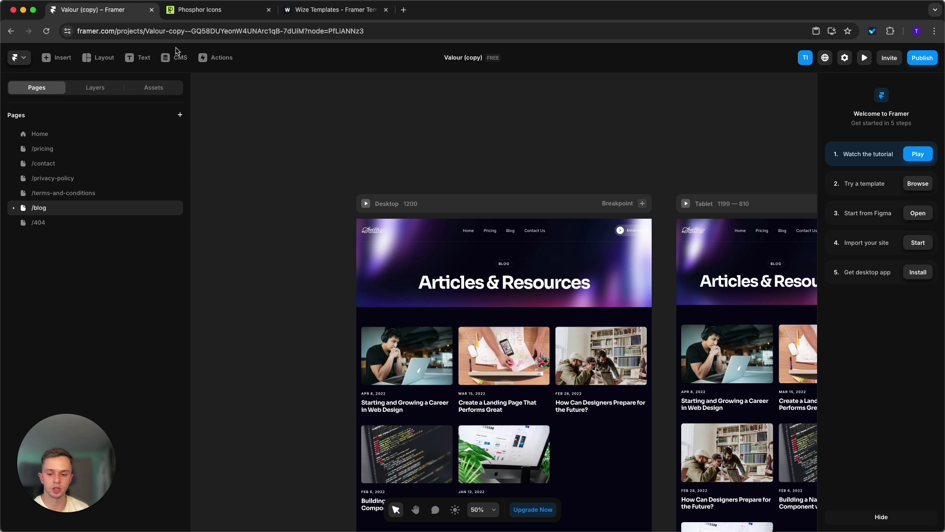
click(462, 407)
click(522, 403)
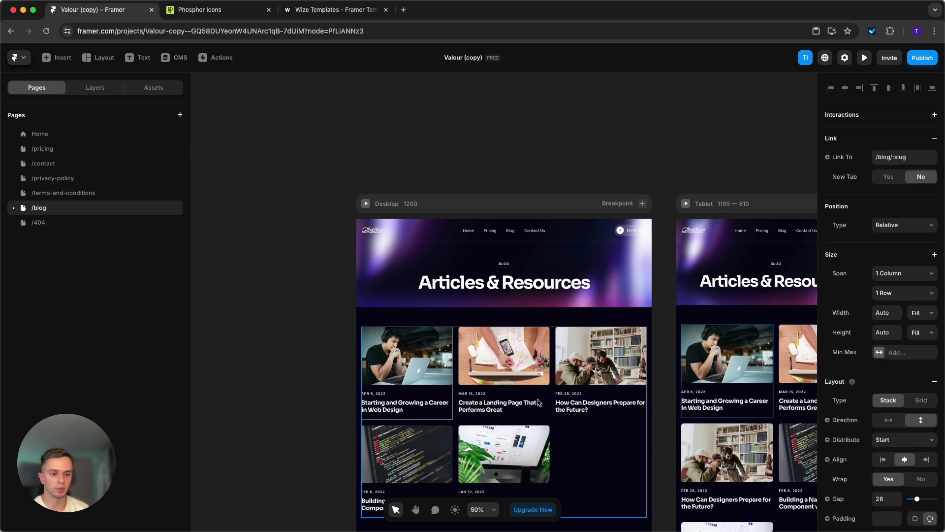
click(178, 65)
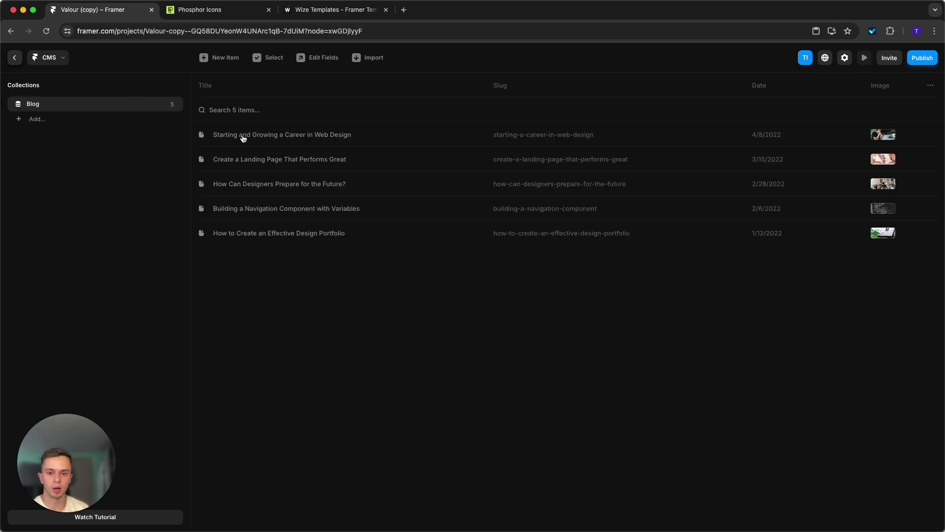
- Open the "Starting and Growing a Career in Web Design" article and look through its fields and content
click(407, 142)
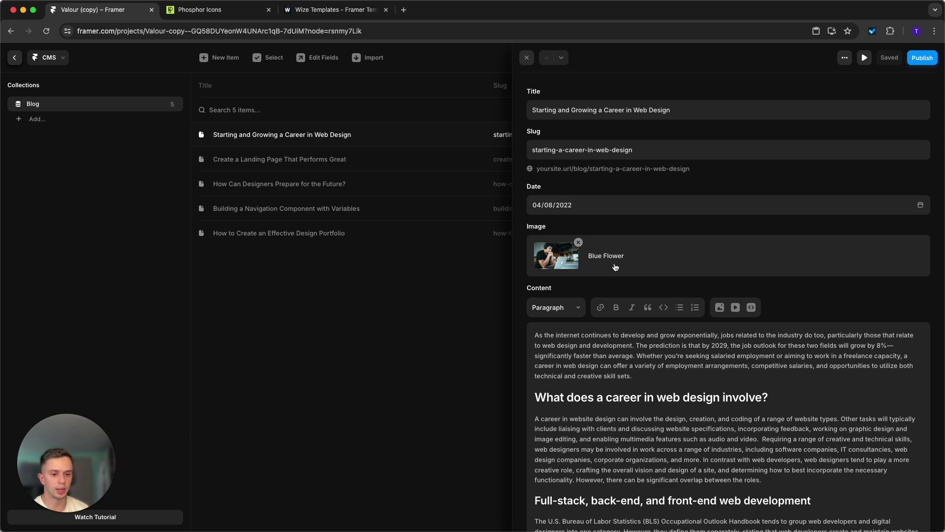
scroll(583, 262, down, 3)
drag(737, 446, 693, 413)
scroll(664, 319, up, 1)
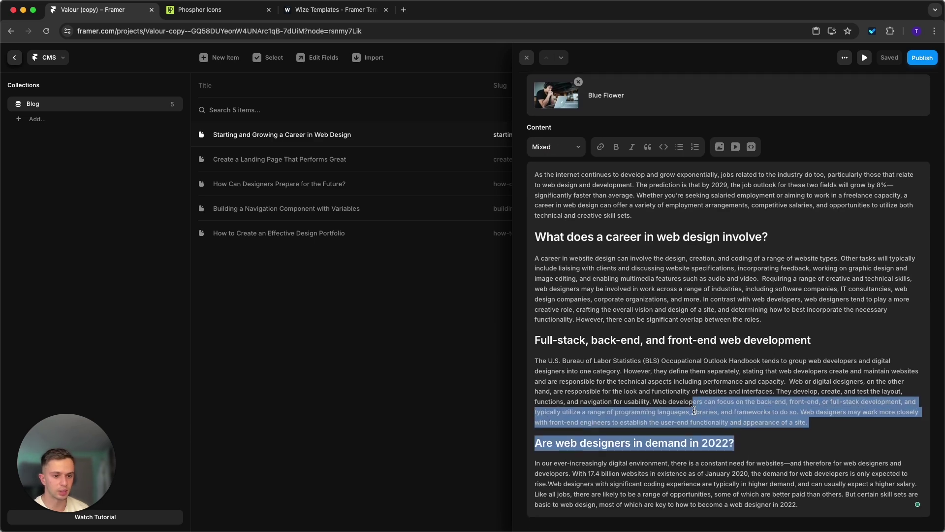
- Try Heading 3 on the "What does a career in web design involve?" heading and restore Heading 2
click(648, 277)
drag(769, 305, 533, 305)
click(561, 217)
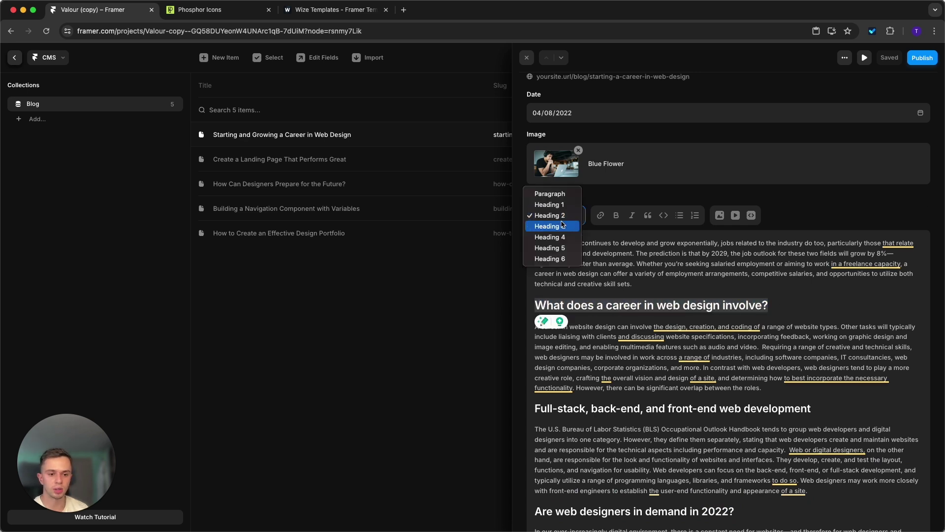
click(564, 226)
click(566, 221)
click(549, 204)
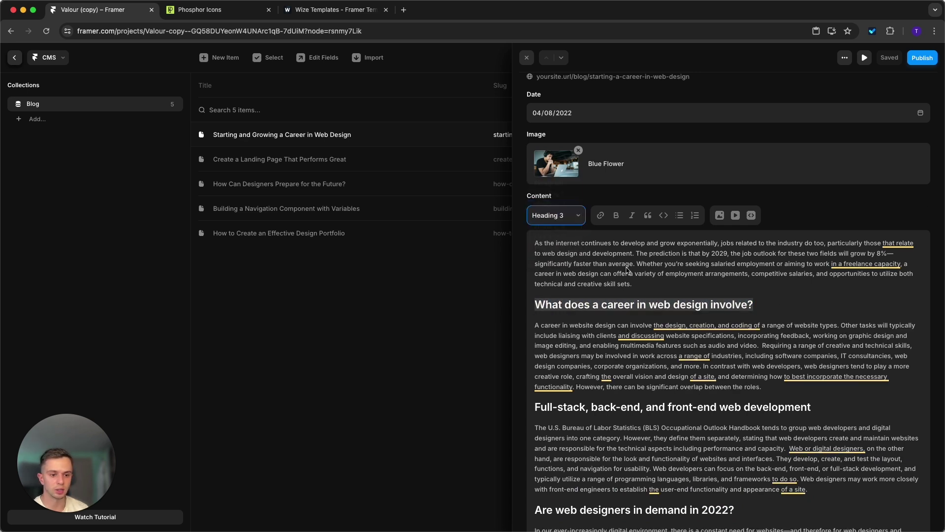
- Format the article's opening paragraph as a block quote
click(653, 282)
drag(652, 282, 535, 243)
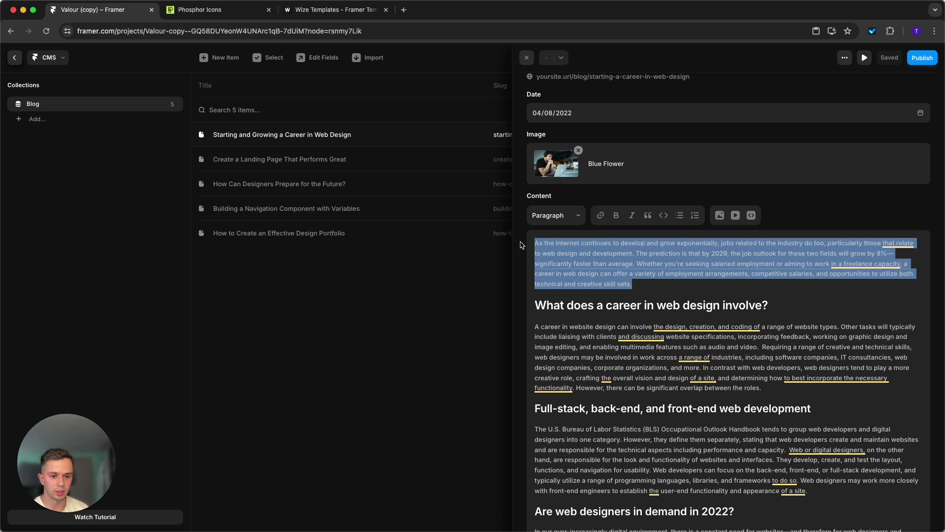
click(647, 215)
click(667, 290)
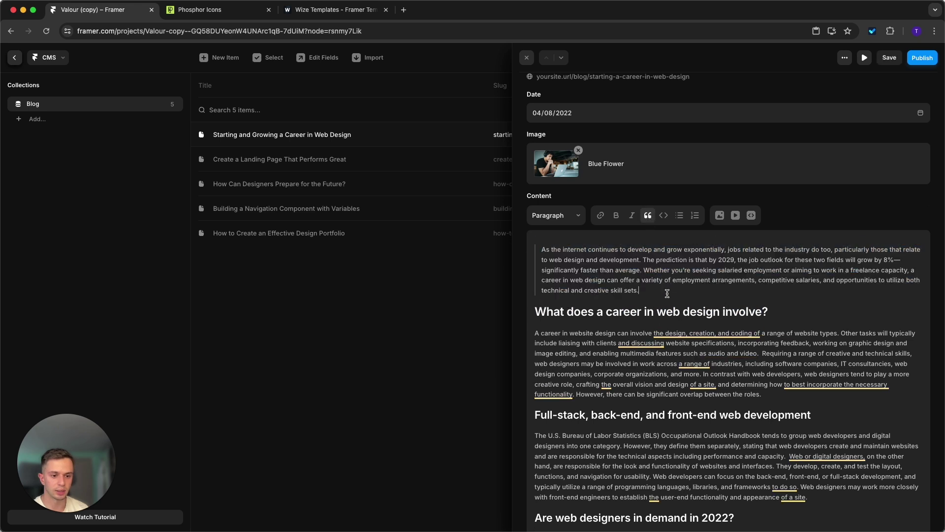
- Make the first "website" in the paragraph below the "What does a career in web design involve?" heading bold and italic
double_click(575, 333)
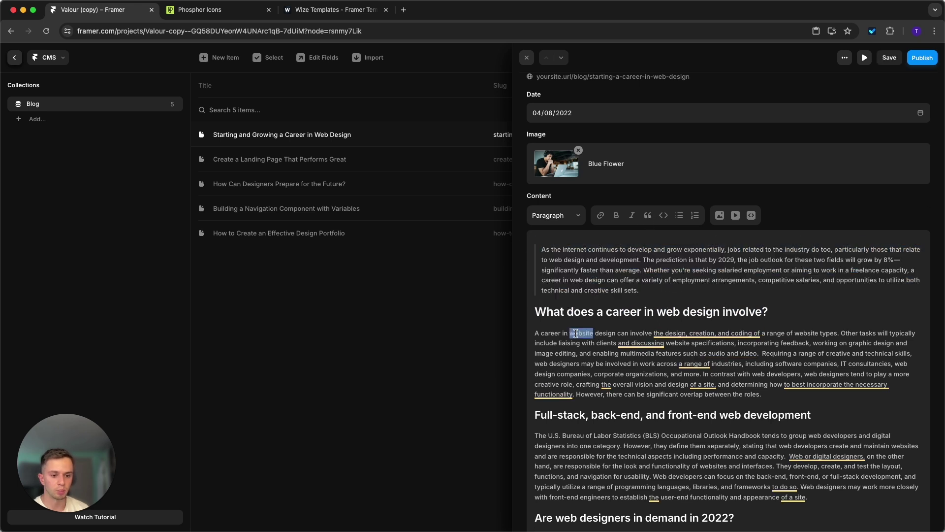
click(617, 215)
click(632, 215)
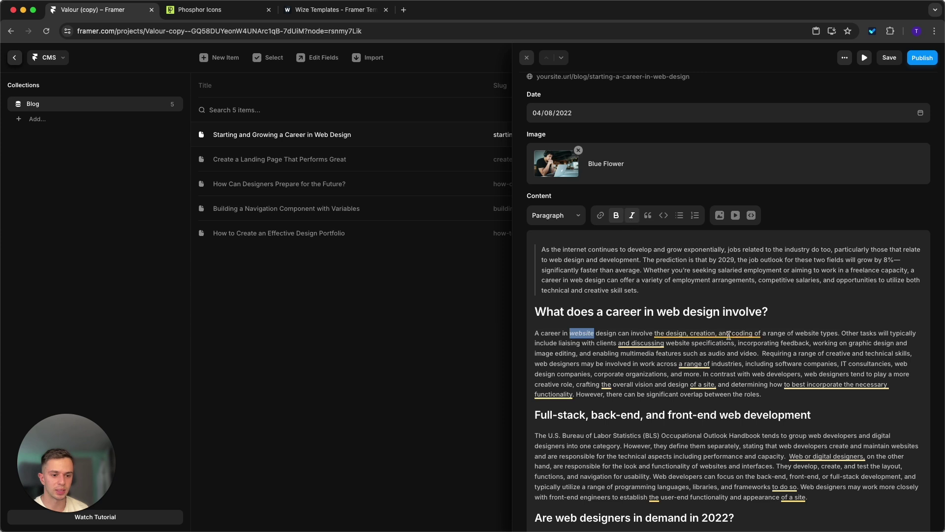
double_click(807, 334)
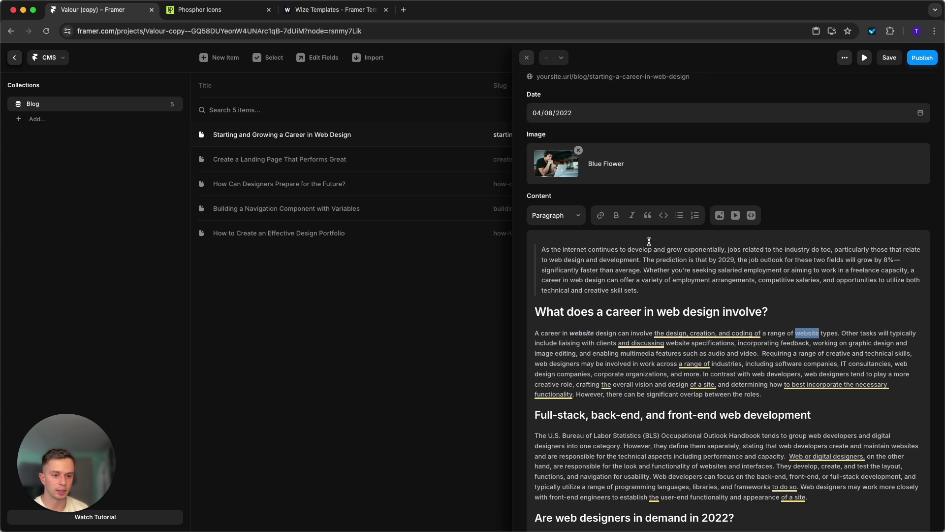
click(600, 215)
key(Escape)
- Insert a video on a new line just above the "Full-stack, back-end, and front-end web development" heading
scroll(827, 357, down, 2)
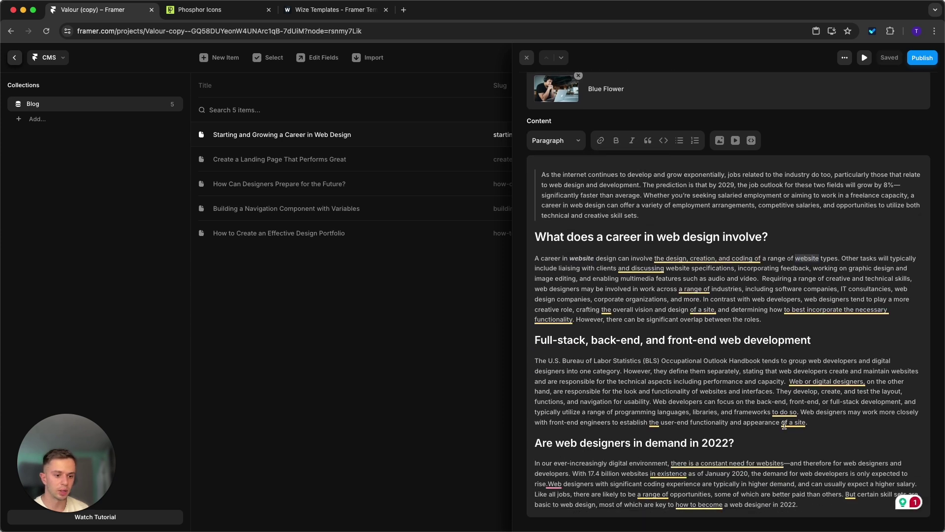
click(811, 322)
key(Return)
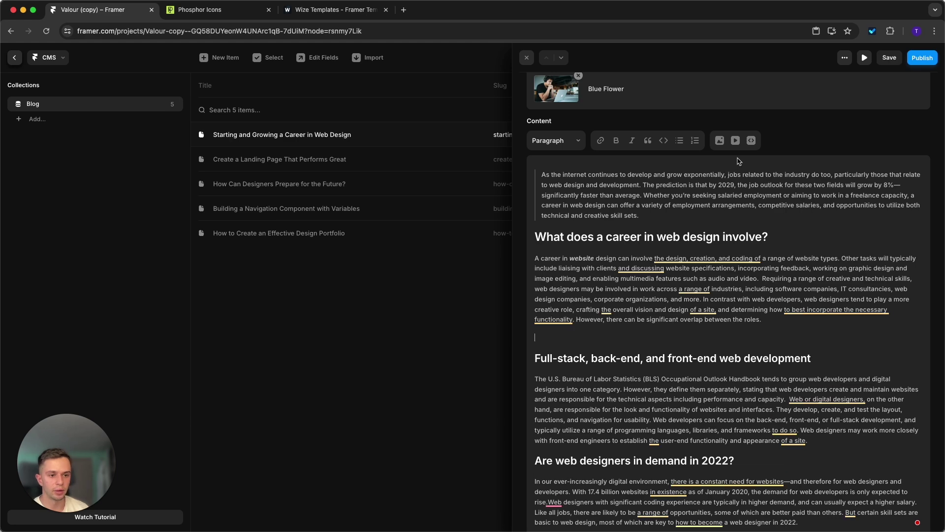
click(737, 146)
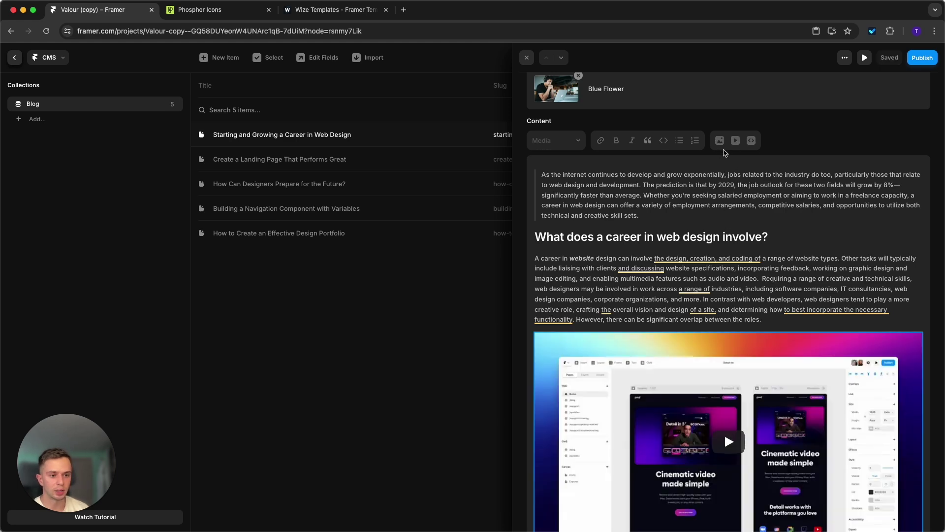
shift+click(727, 184)
click(725, 230)
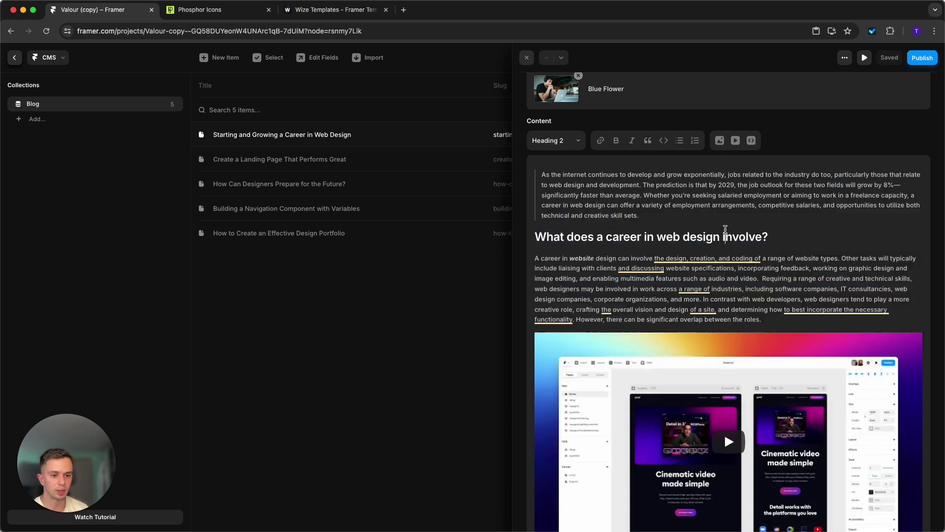
- Review the edited article from the video to its end and close it
scroll(746, 320, down, 3)
scroll(753, 329, down, 3)
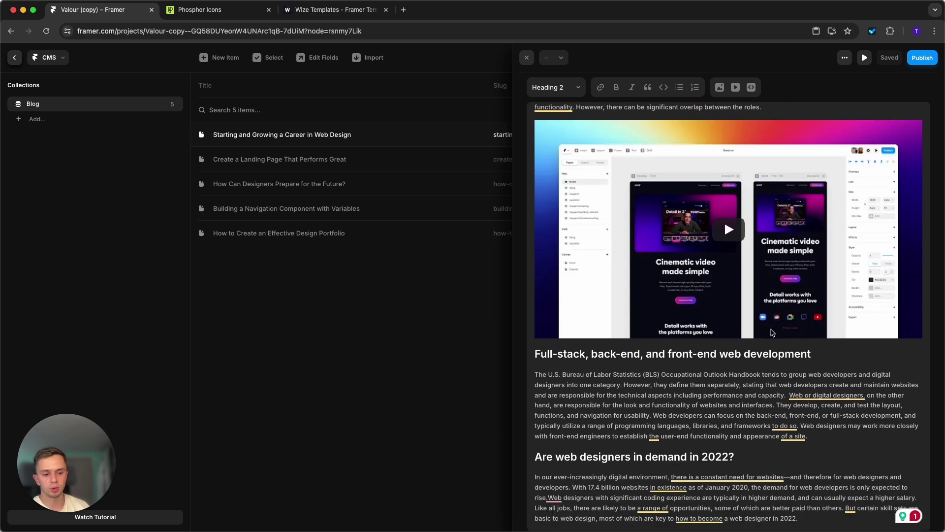
scroll(774, 315, up, 10)
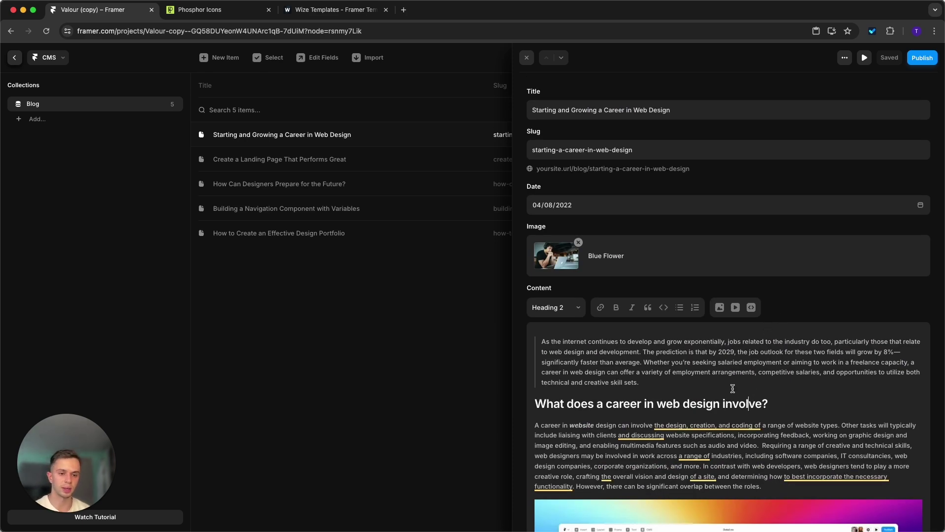
click(461, 361)
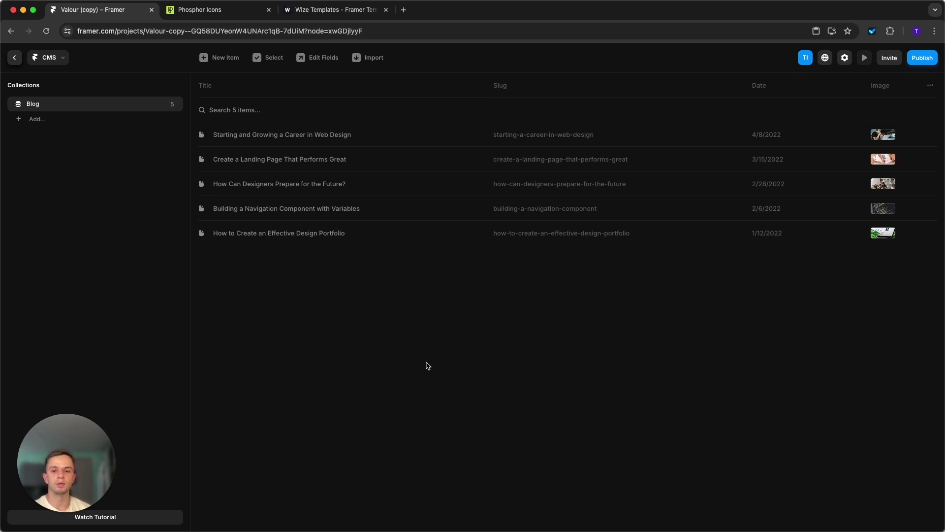
- View the blank form for a new Blog item and close it without entering anything
click(223, 59)
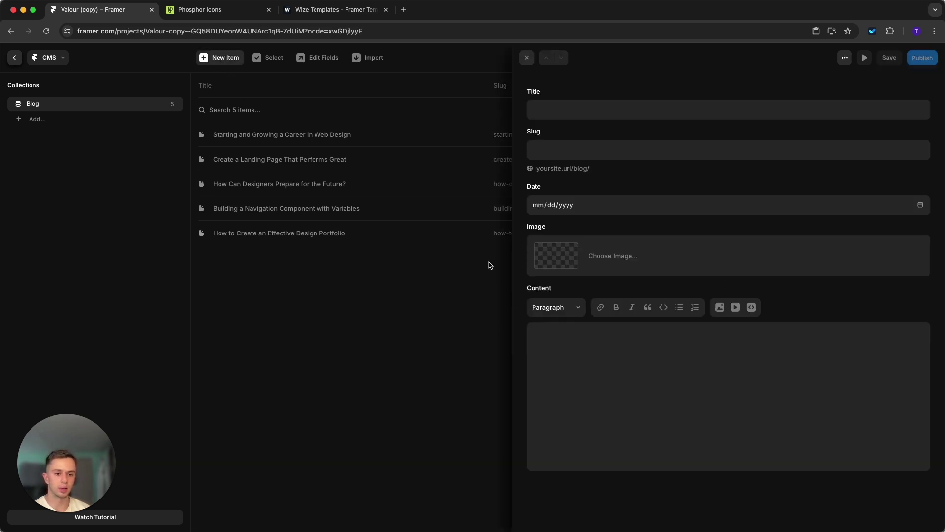
click(428, 421)
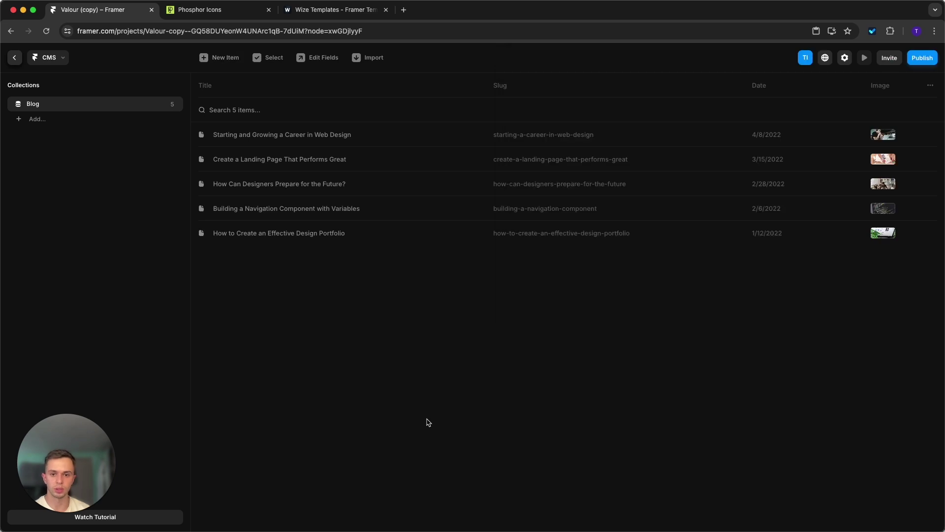
- Delete the "How to Create an Effective Design Portfolio" article from the Blog collection and return to the /blog page
right_click(384, 239)
click(399, 307)
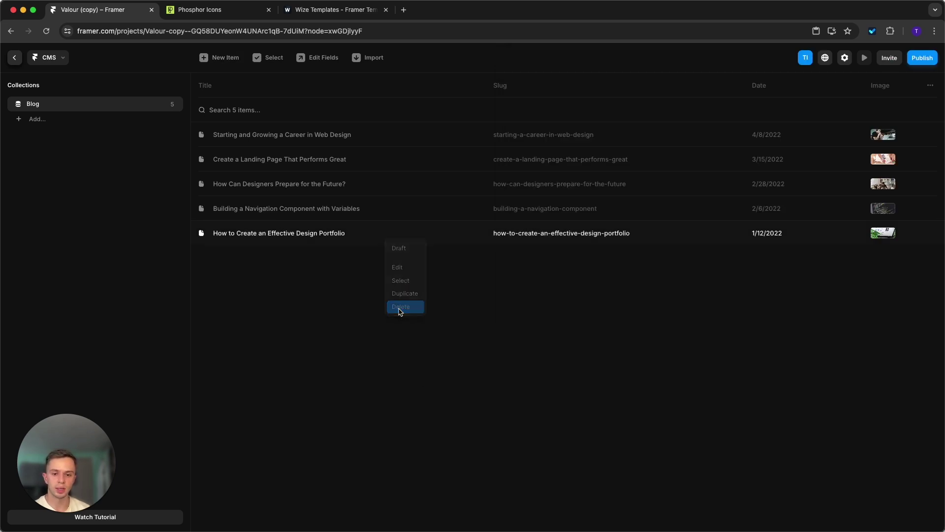
click(524, 307)
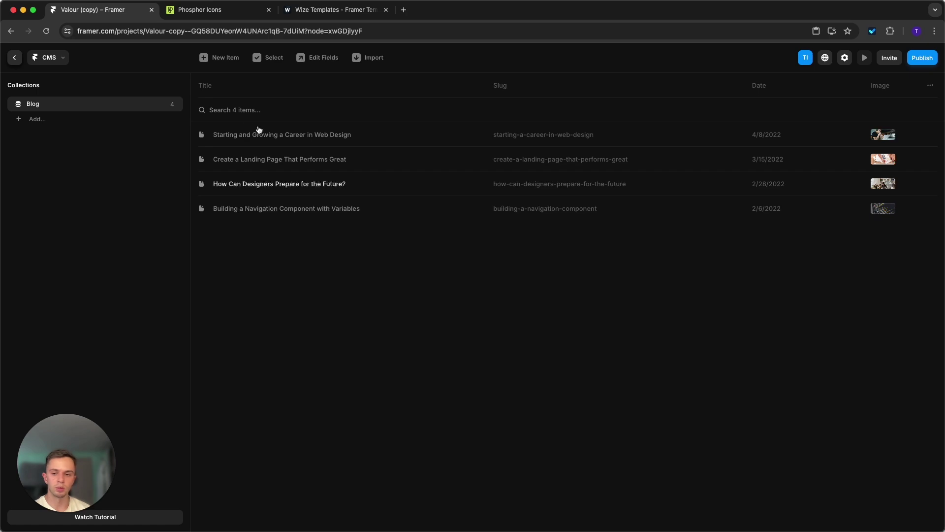
click(14, 58)
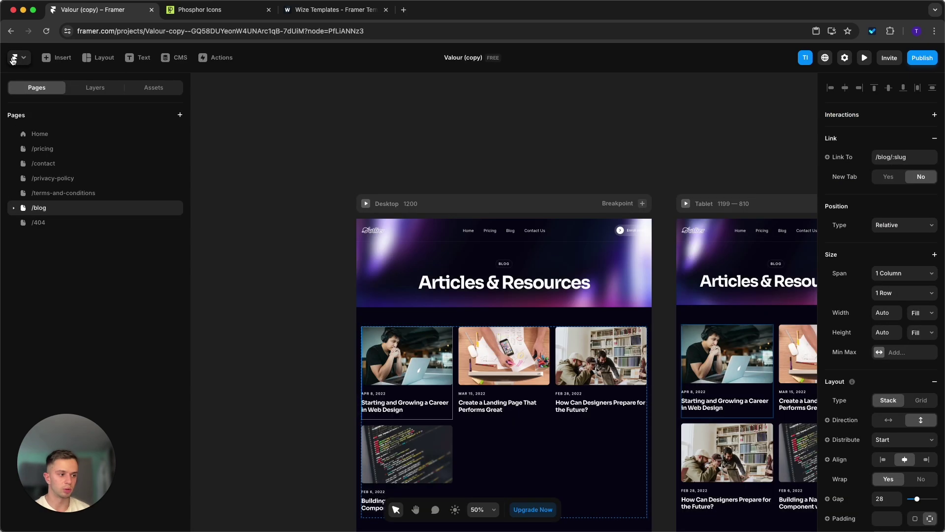
scroll(308, 192, up, 3)
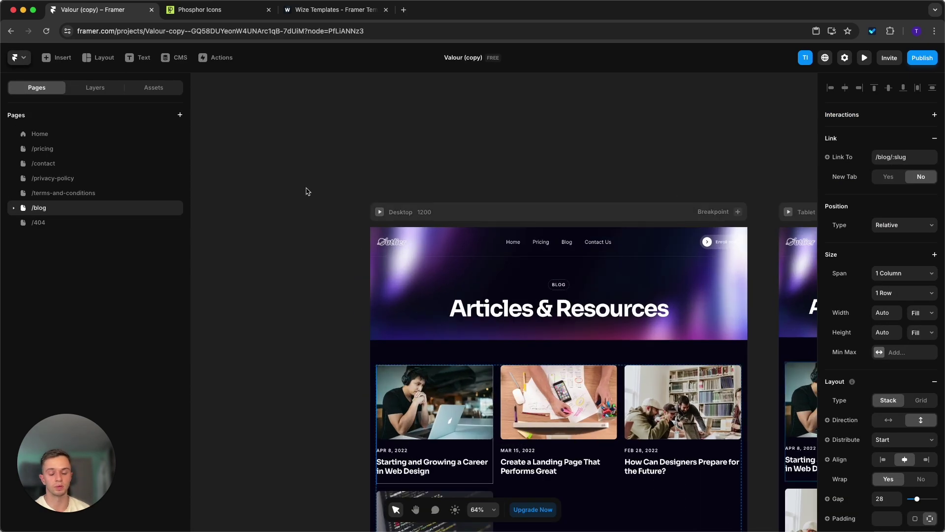